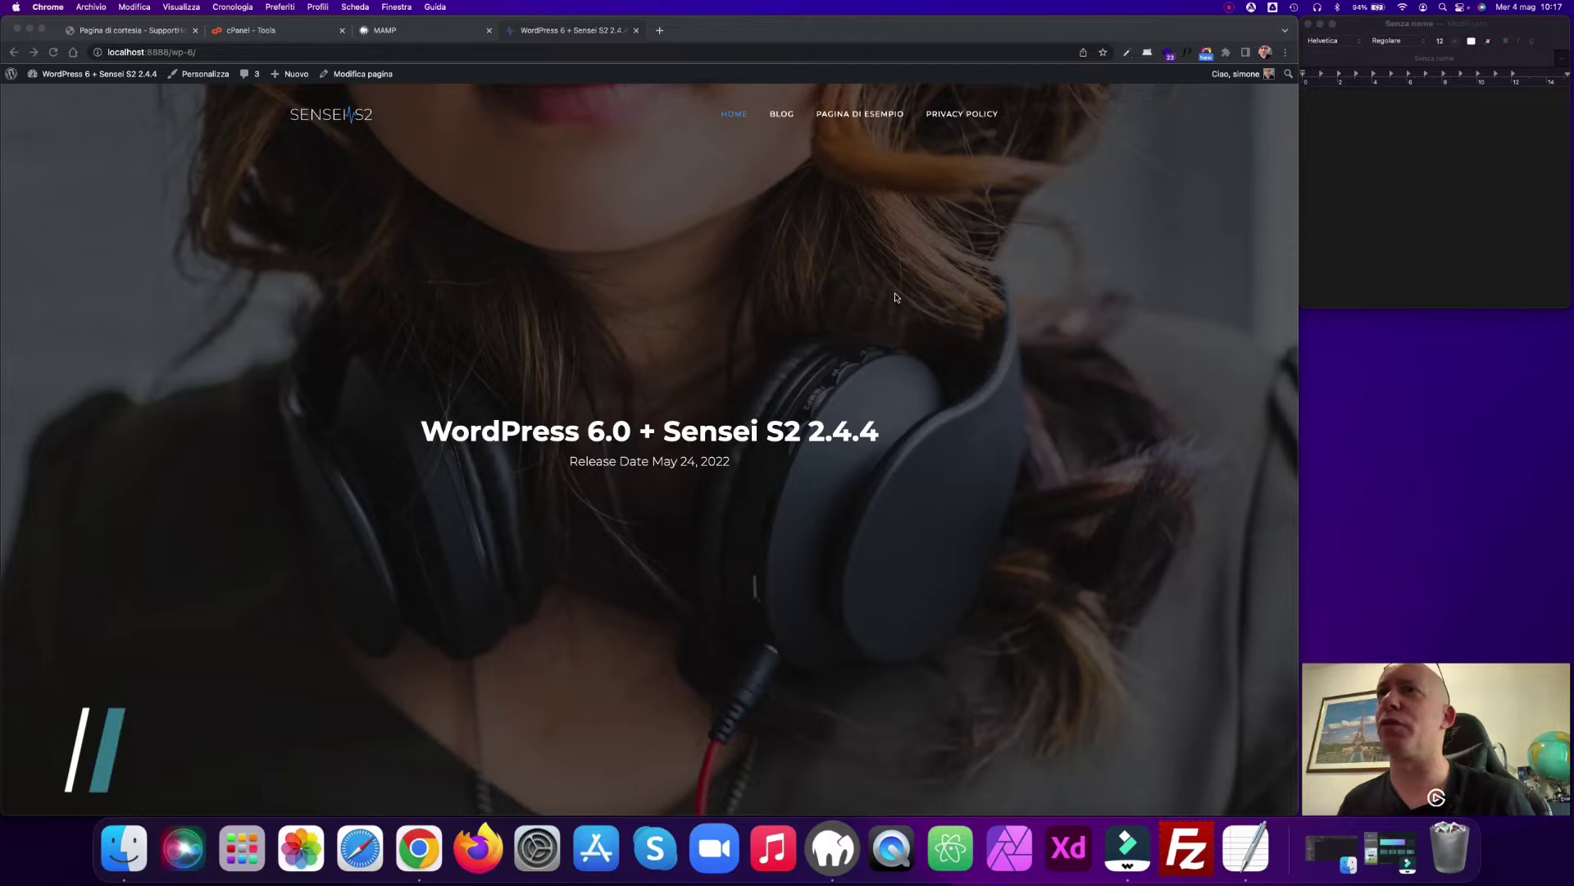
Step: Scroll through the local WordPress site's home page
scroll(912, 293, "down", 2)
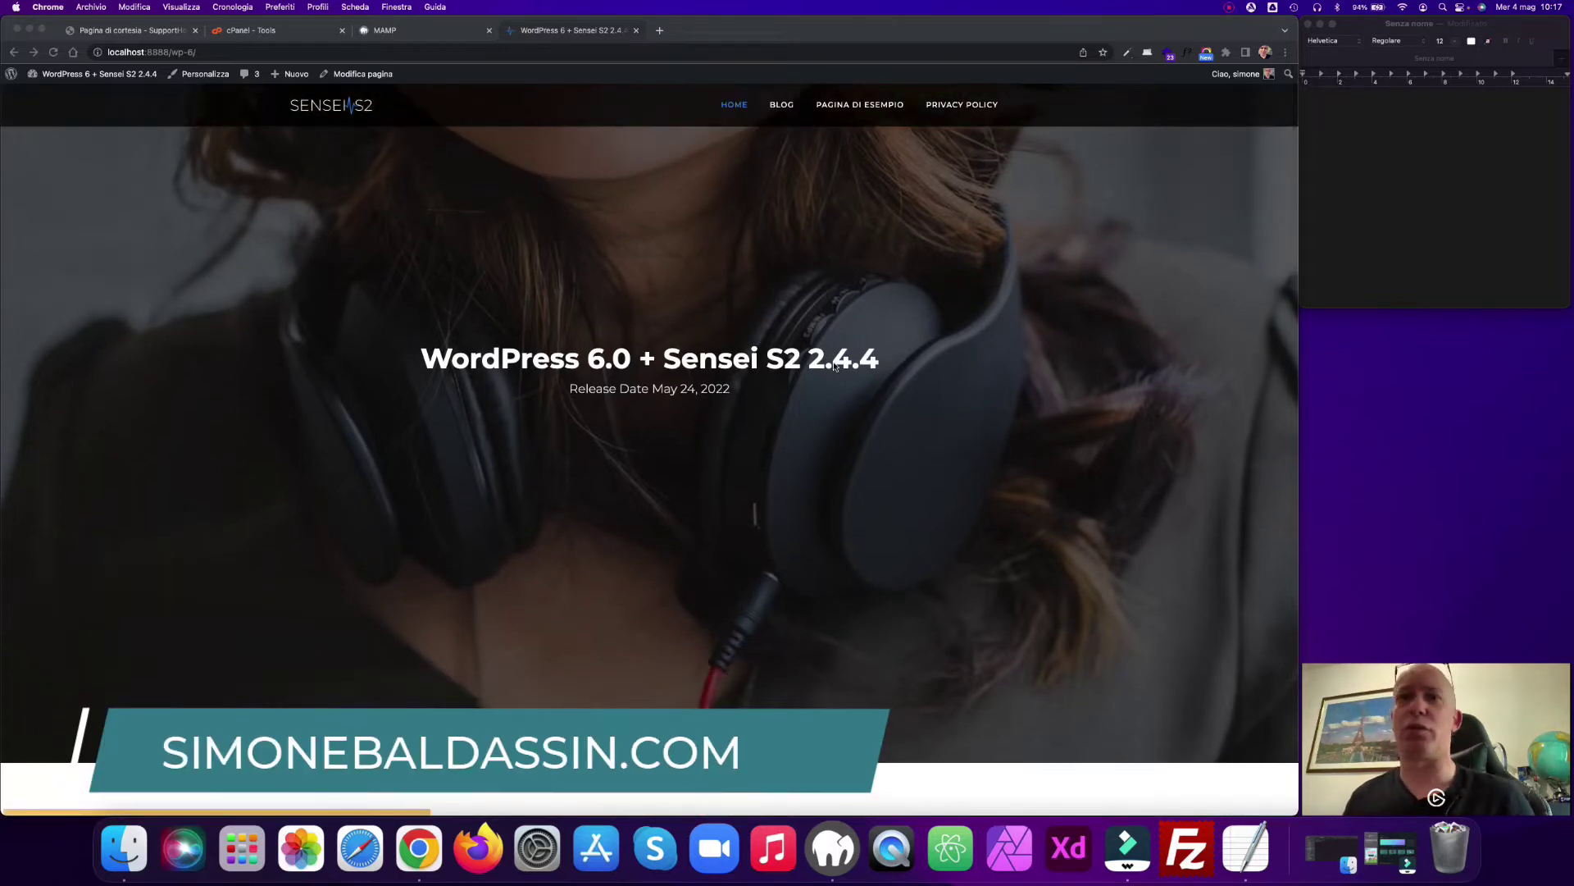
scroll(834, 365, "down", 10)
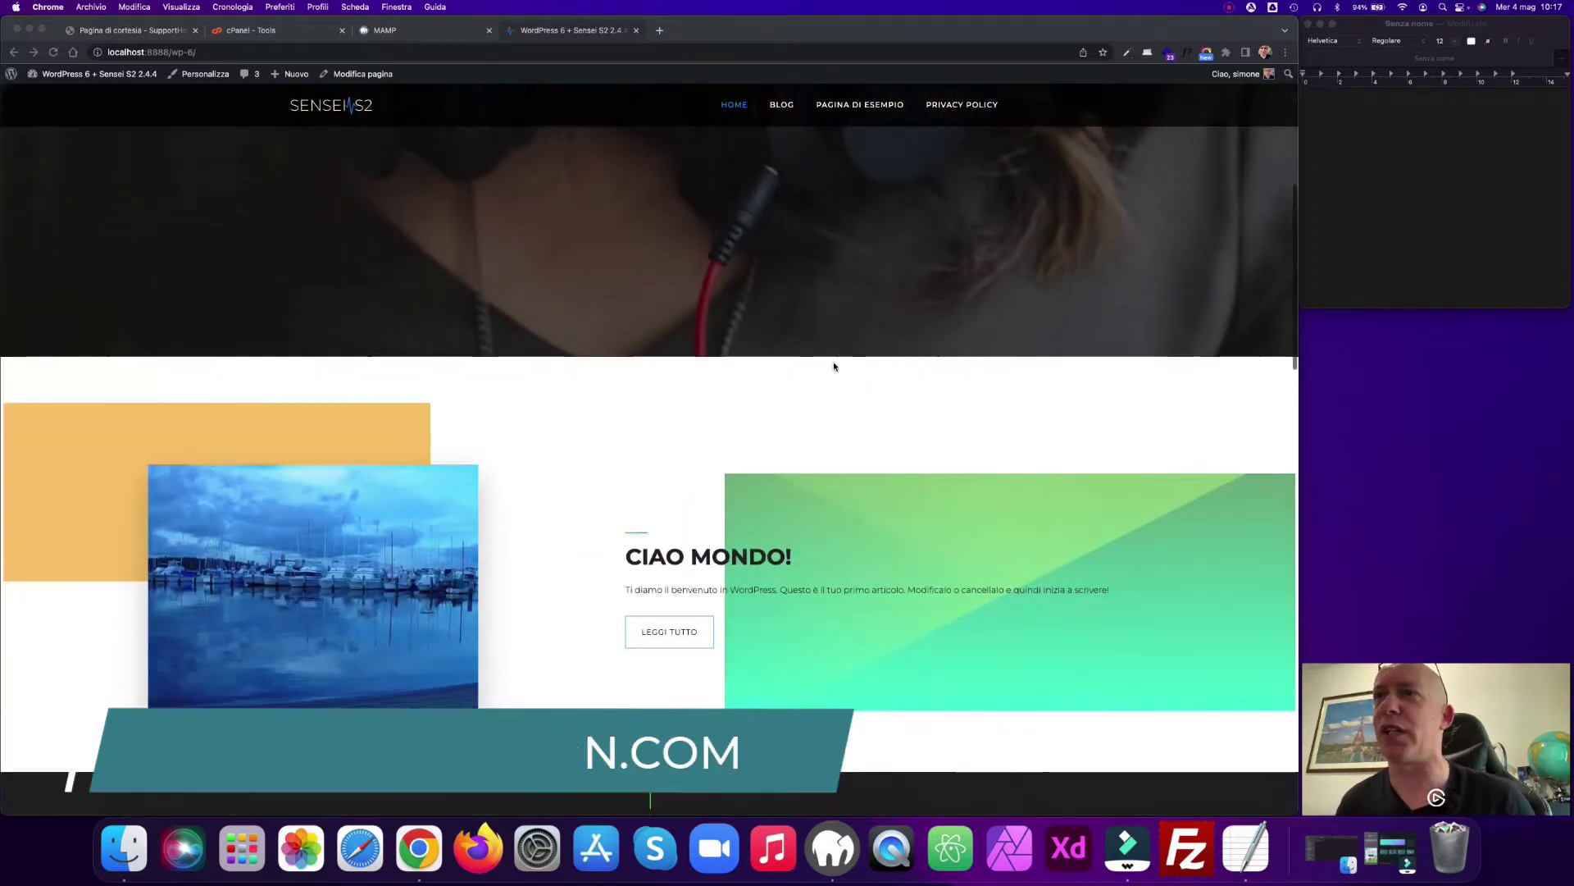
scroll(834, 366, "up", 12)
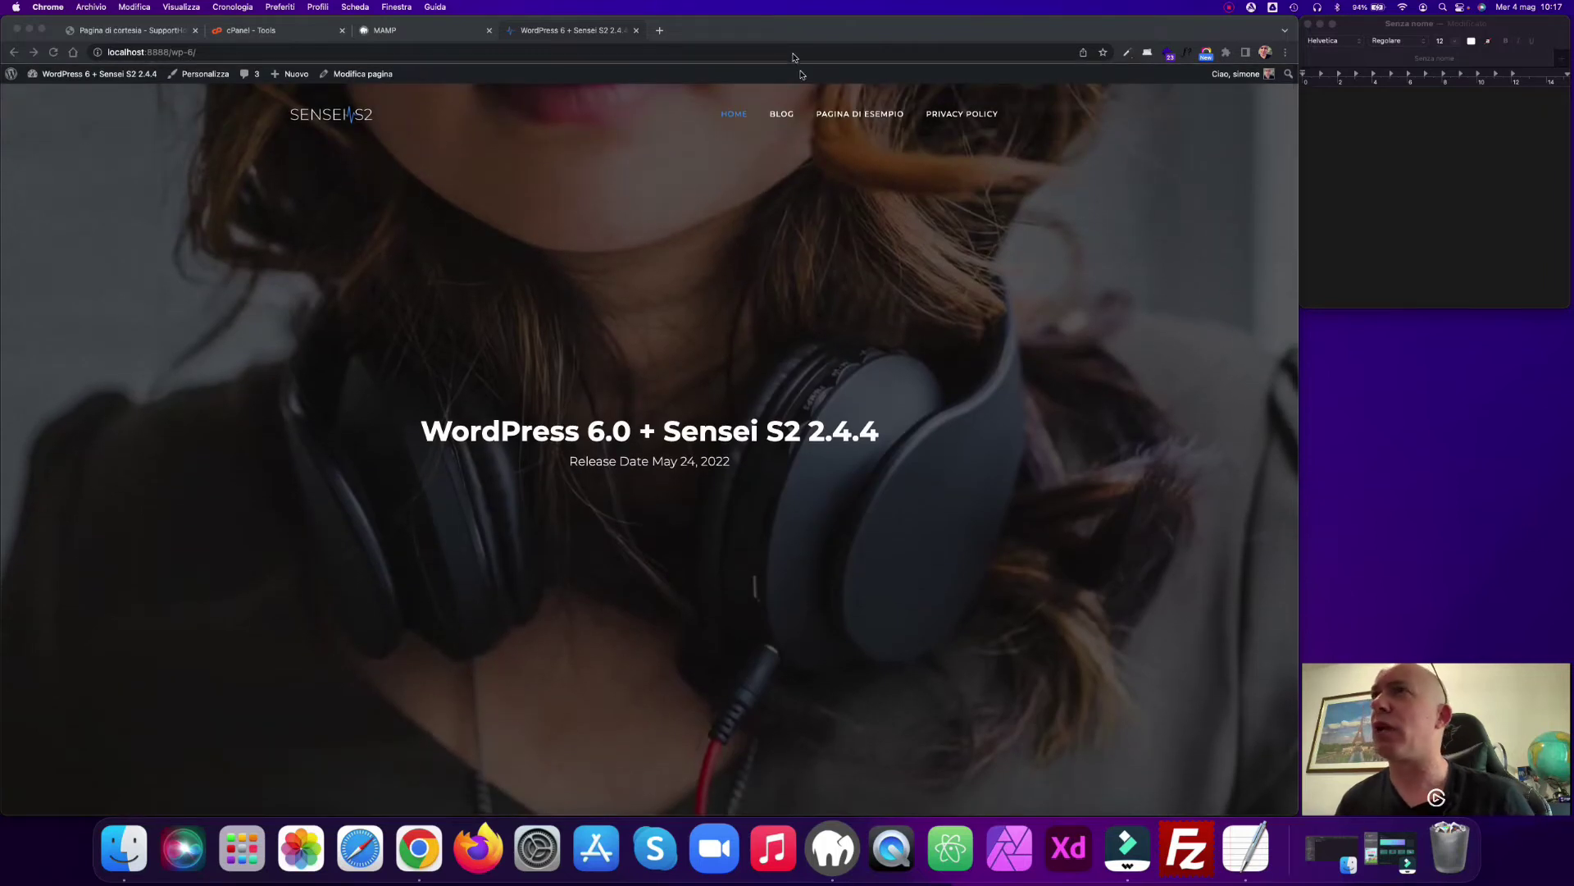
Step: Open the Blog page and scroll its post list, including 'Template: Sticky' and 'Ciao mondo!'
left_click(783, 116)
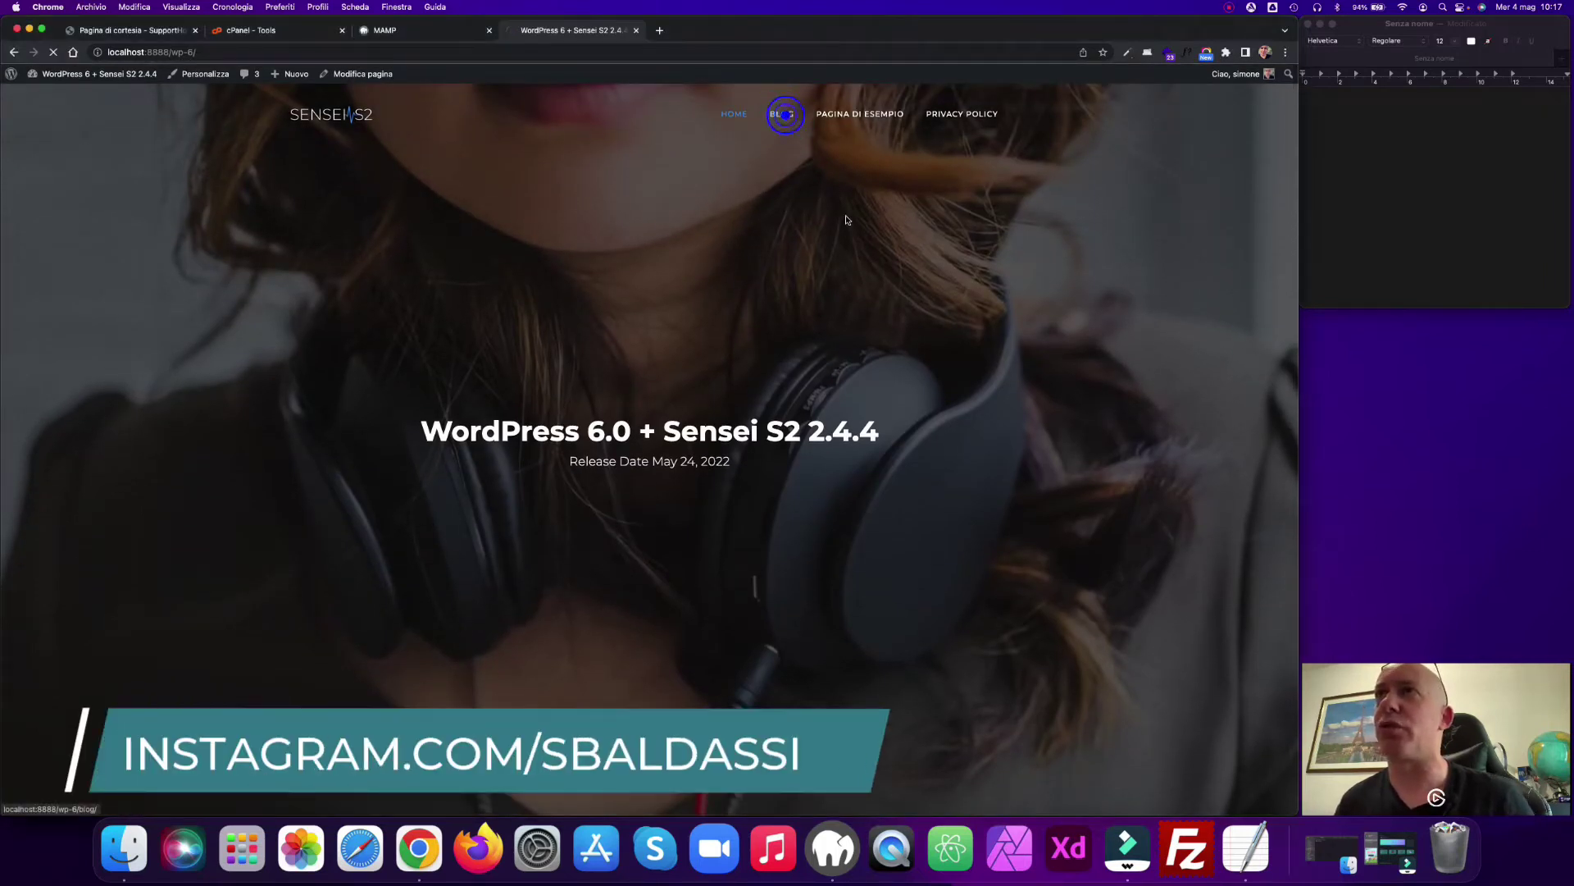
scroll(847, 219, "down", 10)
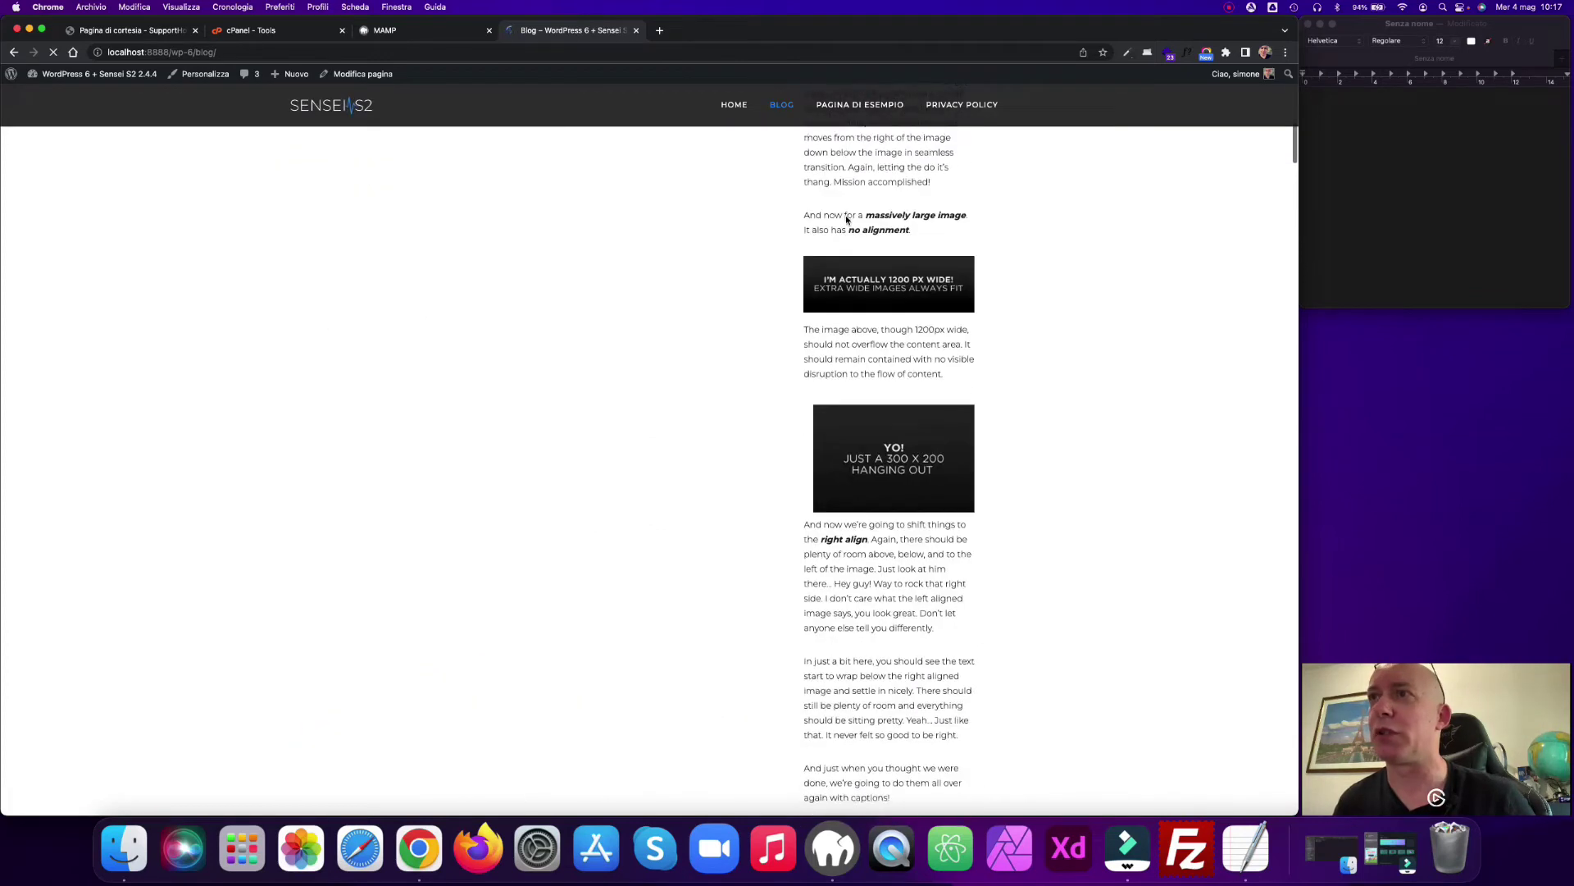
scroll(845, 215, "up", 12)
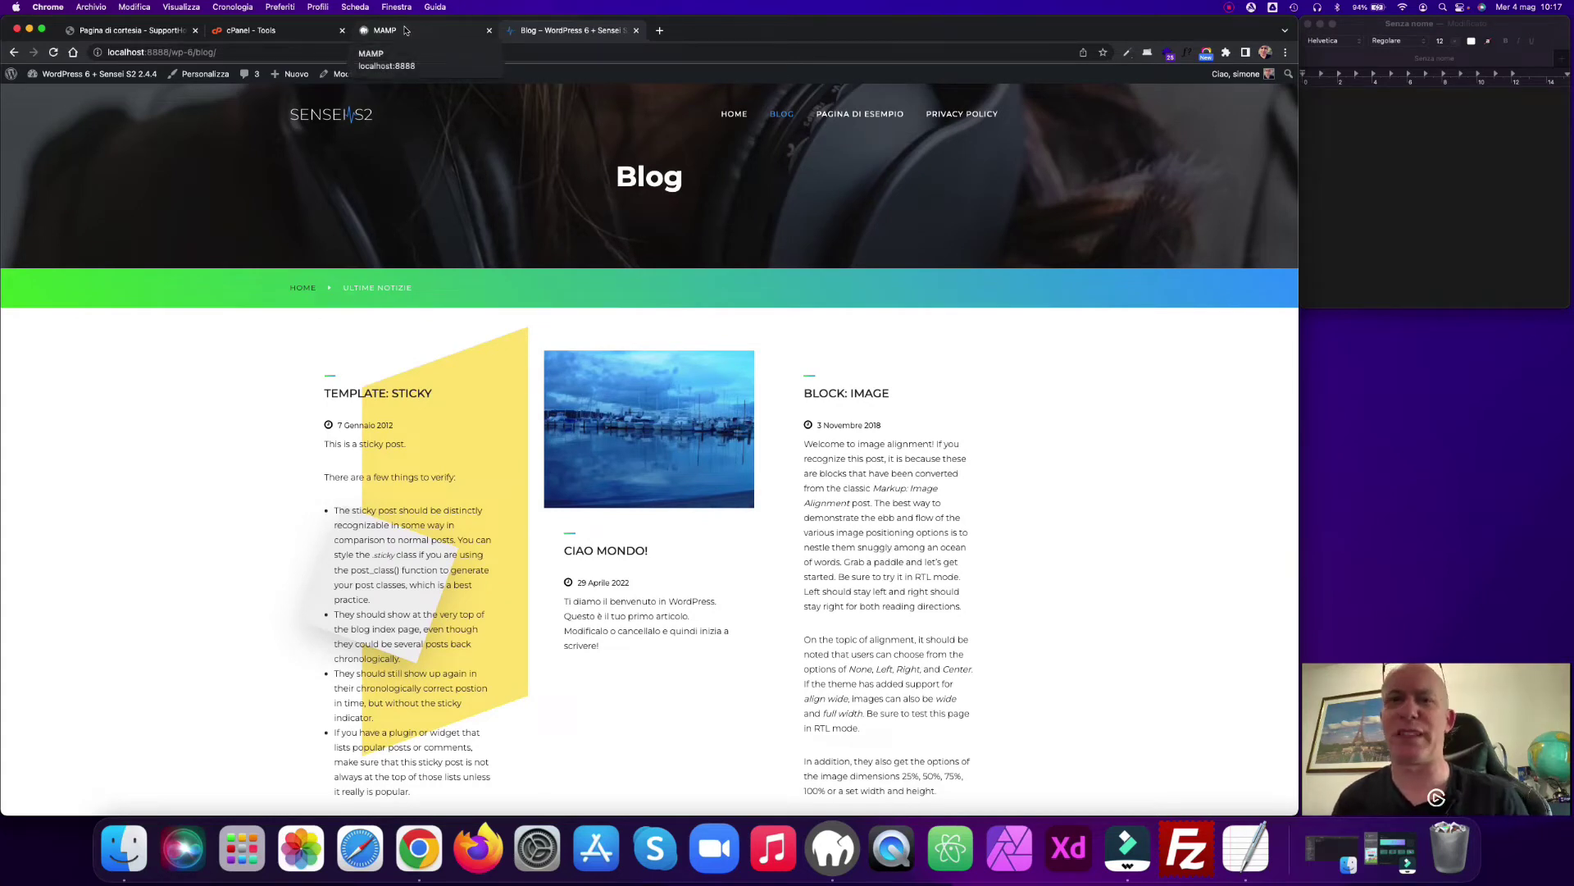
Step: Go to the admin Dashboard (Bacheca), then Duplicator's empty Pacchetti list
mouse_move(90, 74)
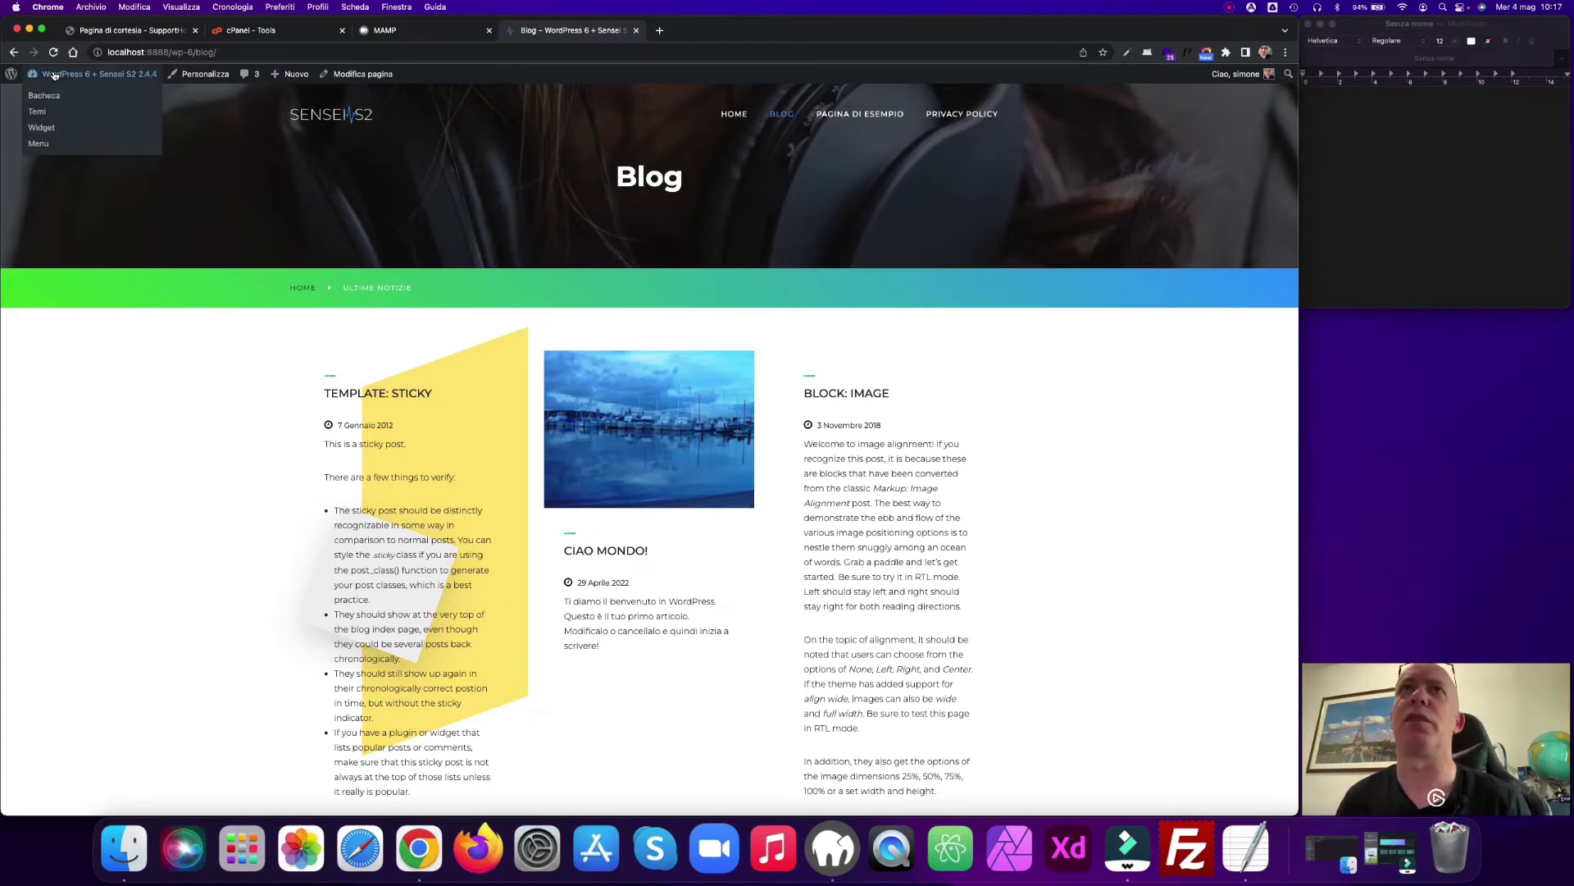
left_click(49, 100)
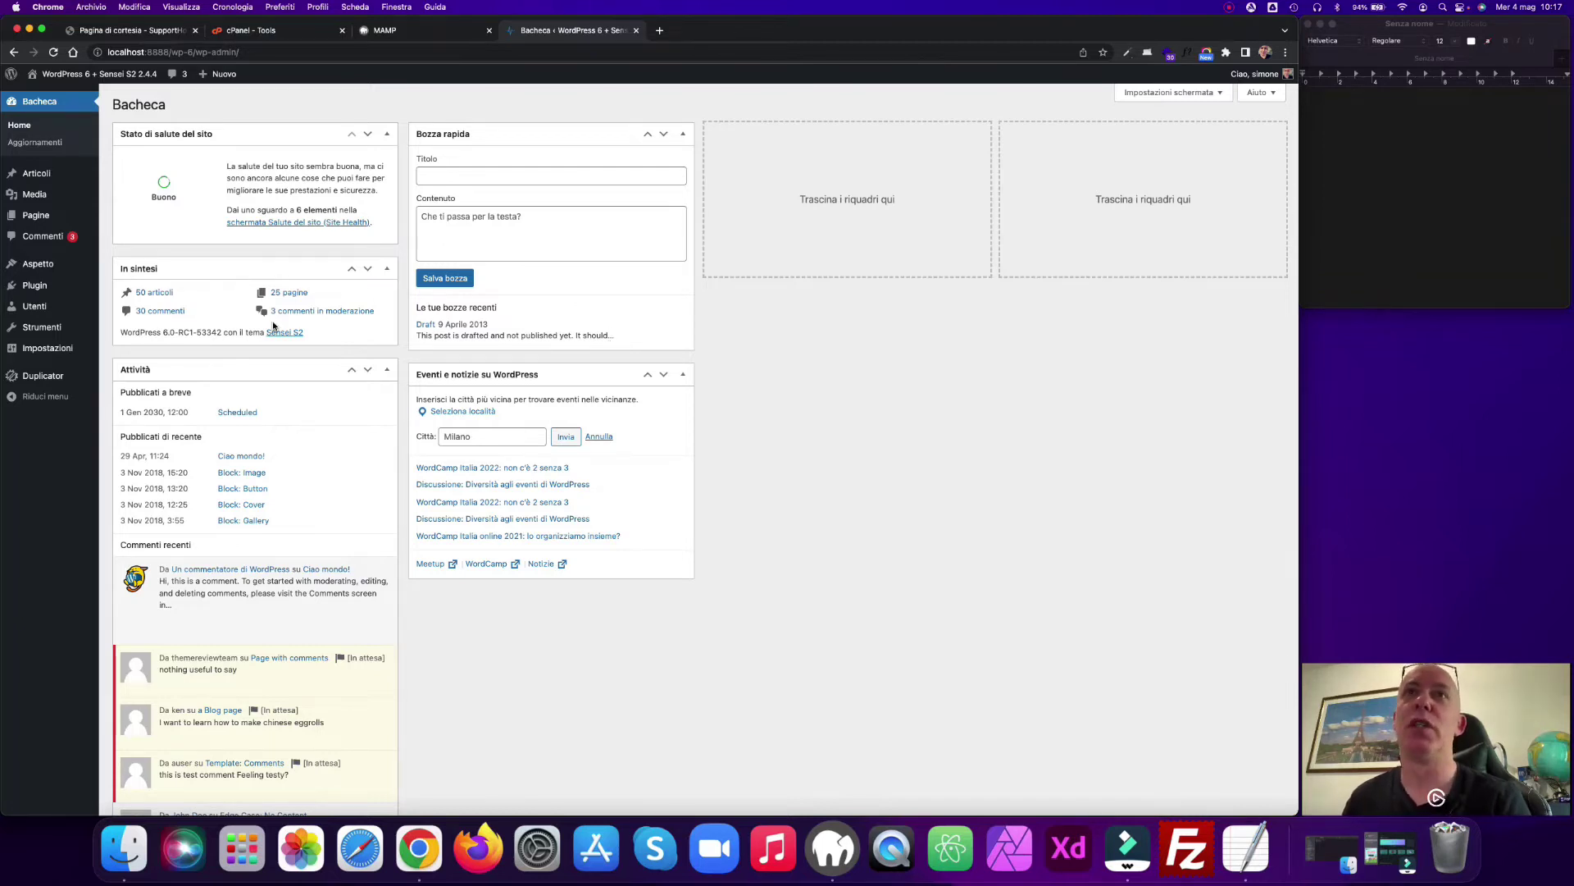
mouse_move(34, 287)
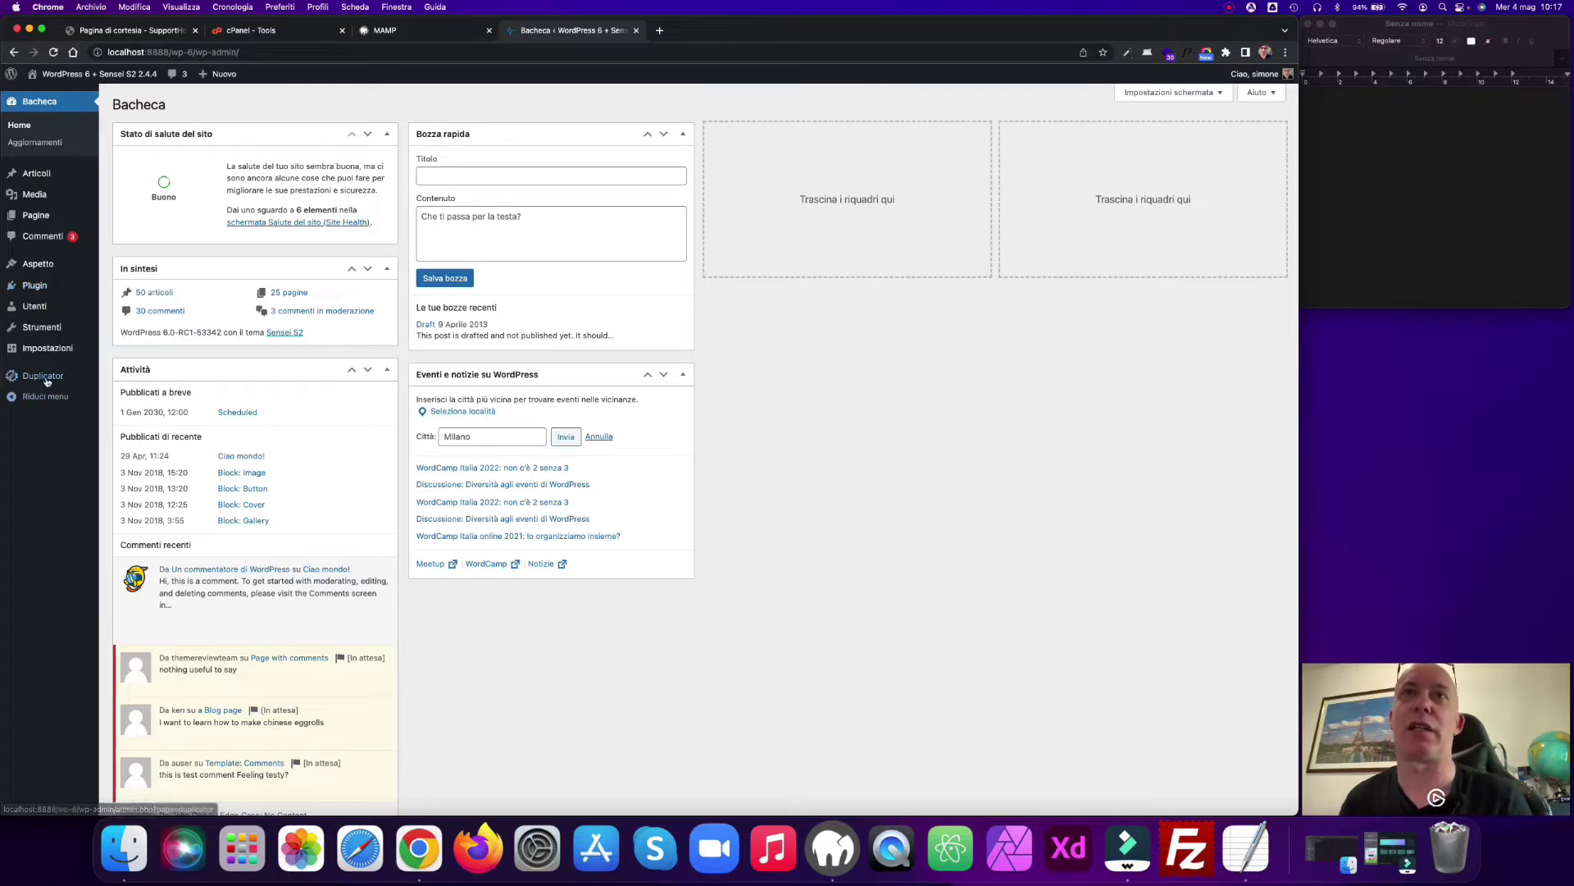
mouse_move(41, 382)
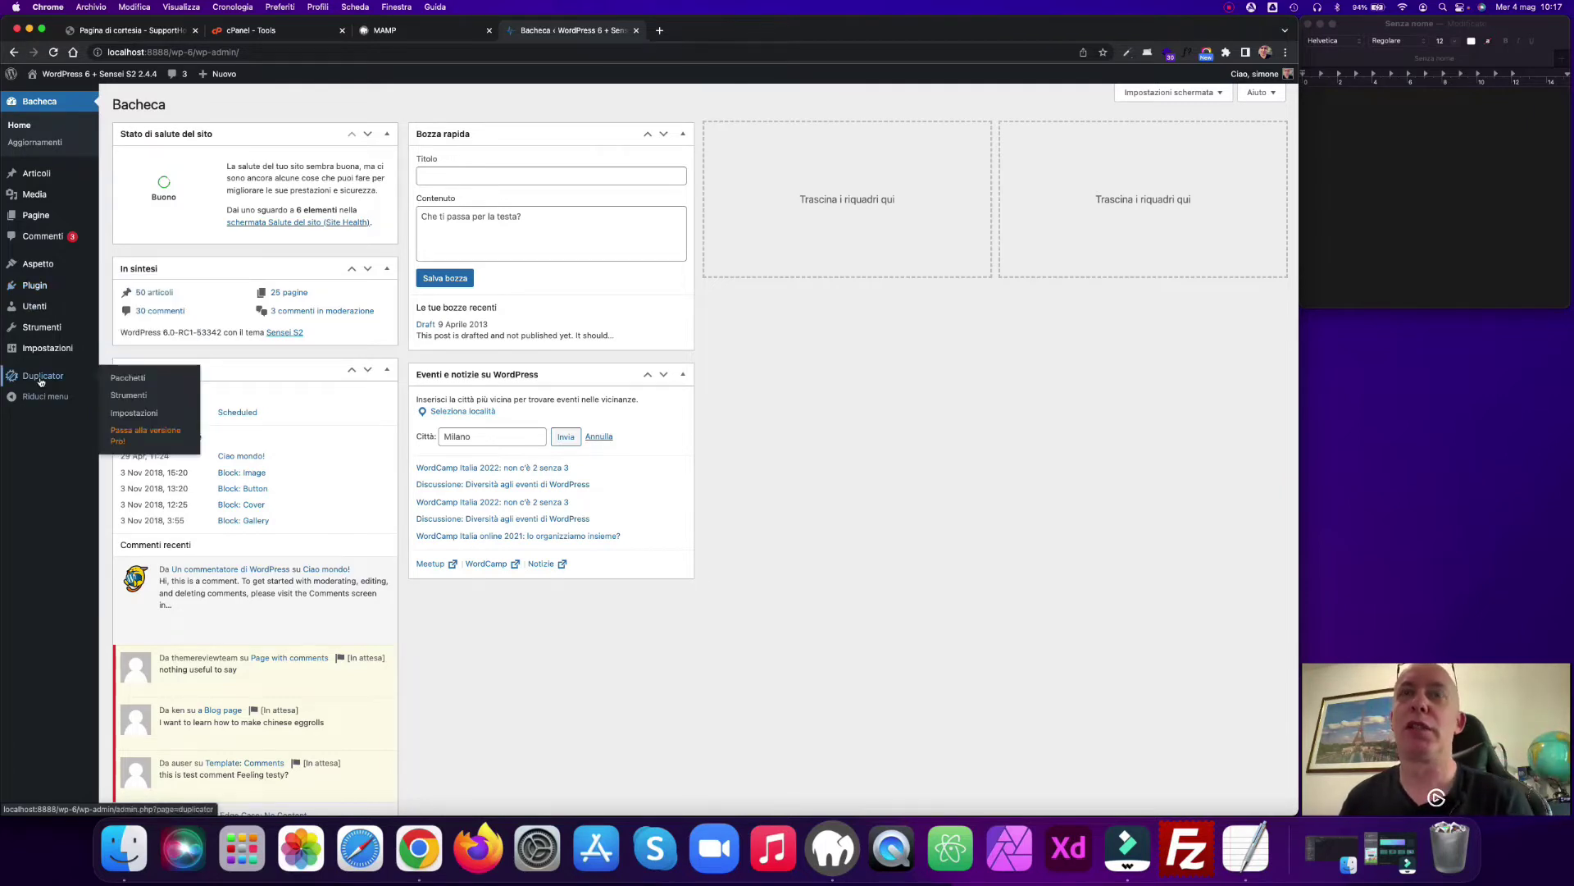
left_click(138, 379)
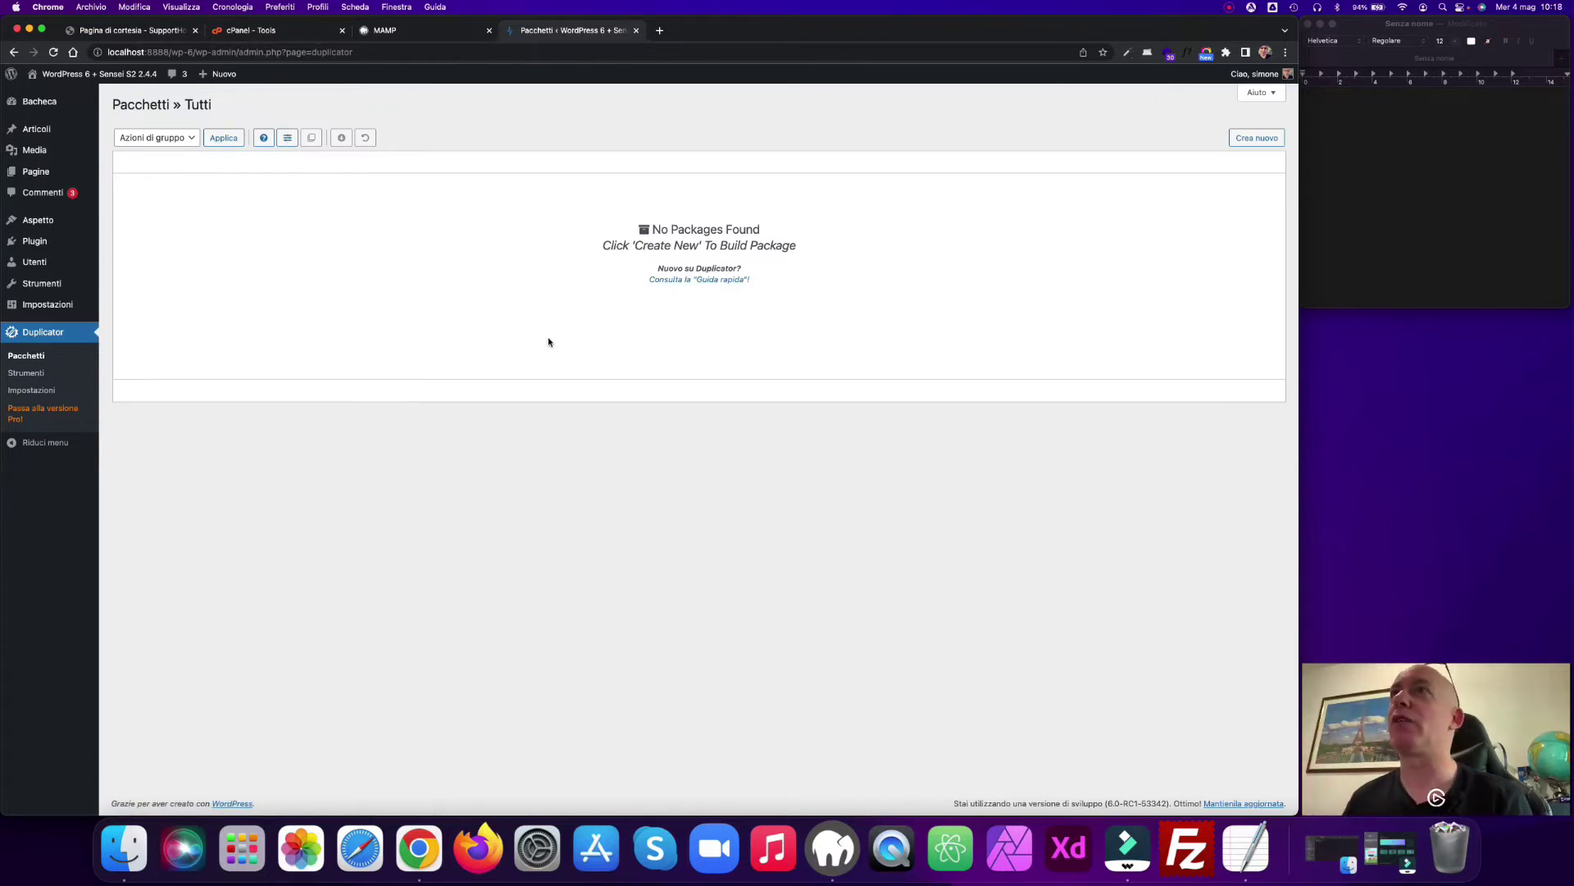
Step: Create a new Duplicator package, run the scan, and build it
left_click(1255, 141)
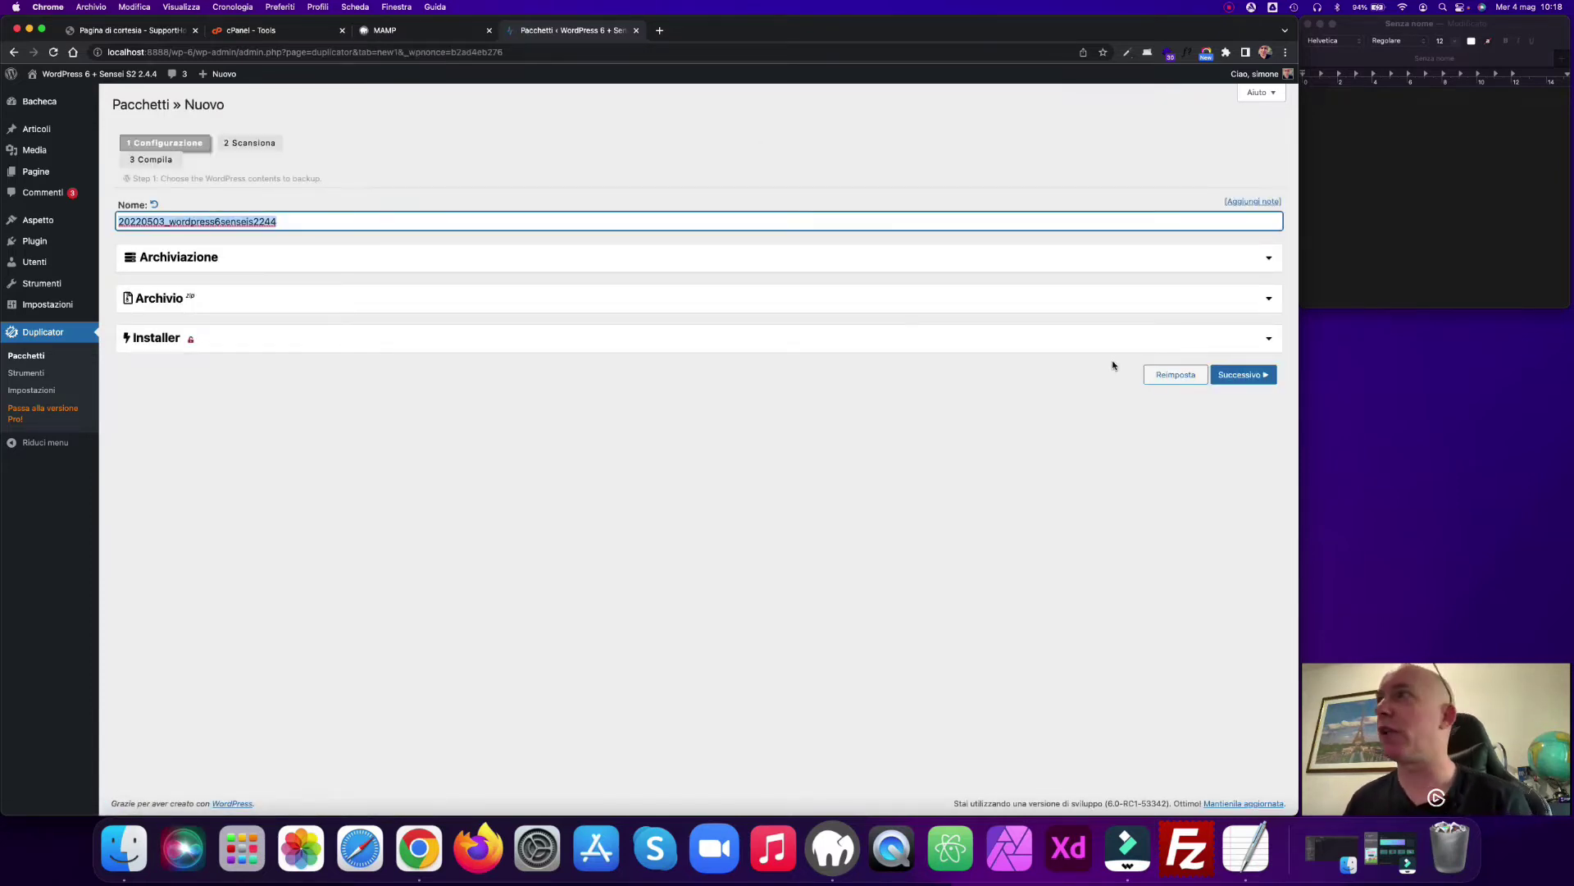
left_click(1255, 376)
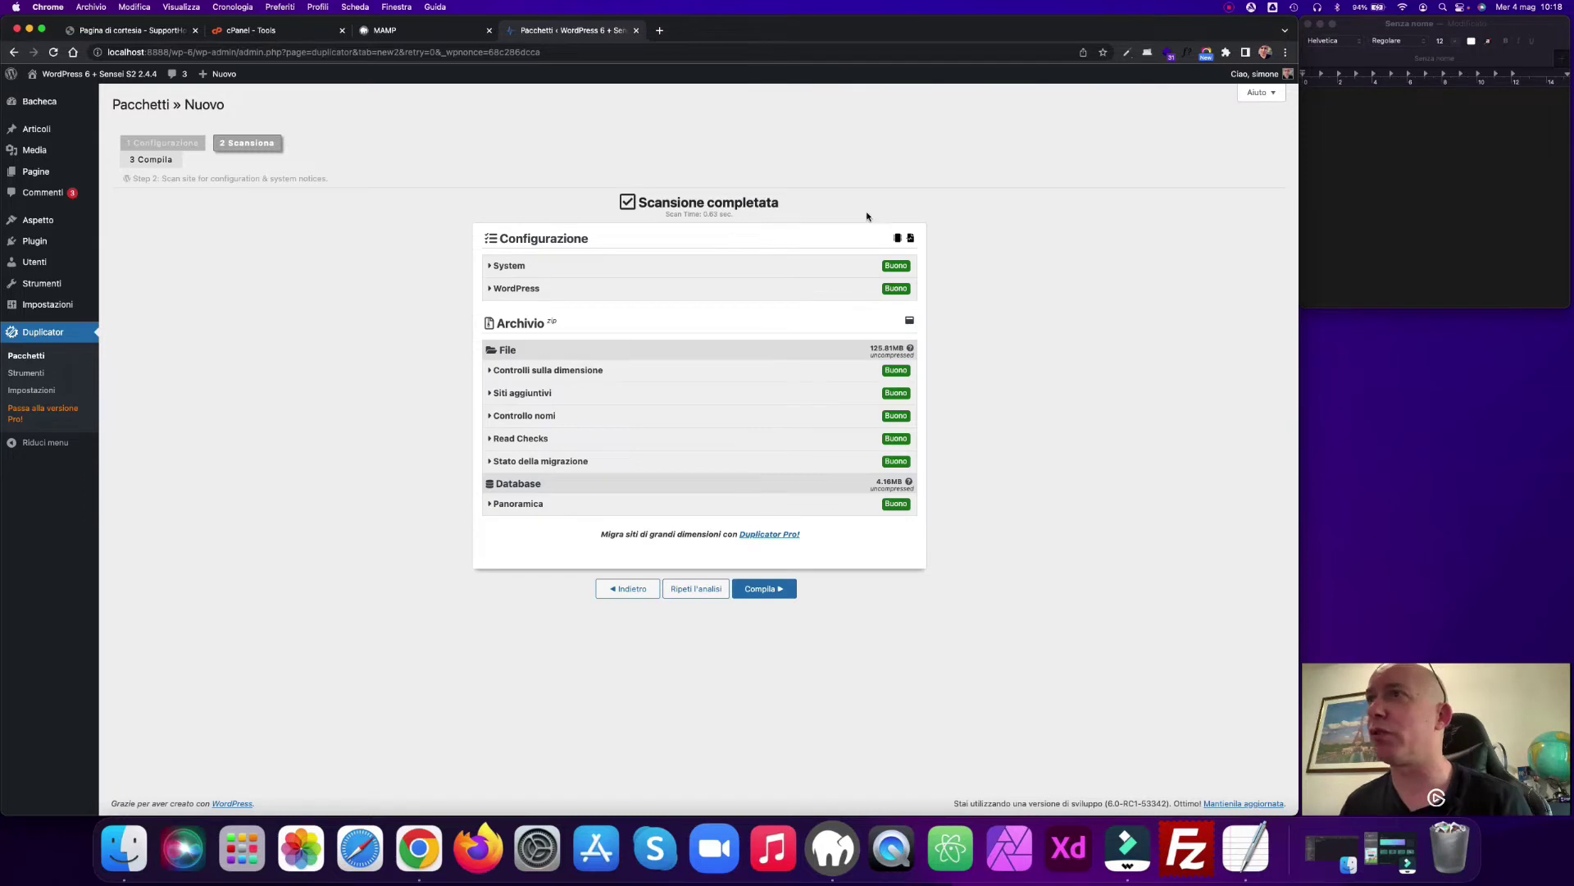
left_click(755, 589)
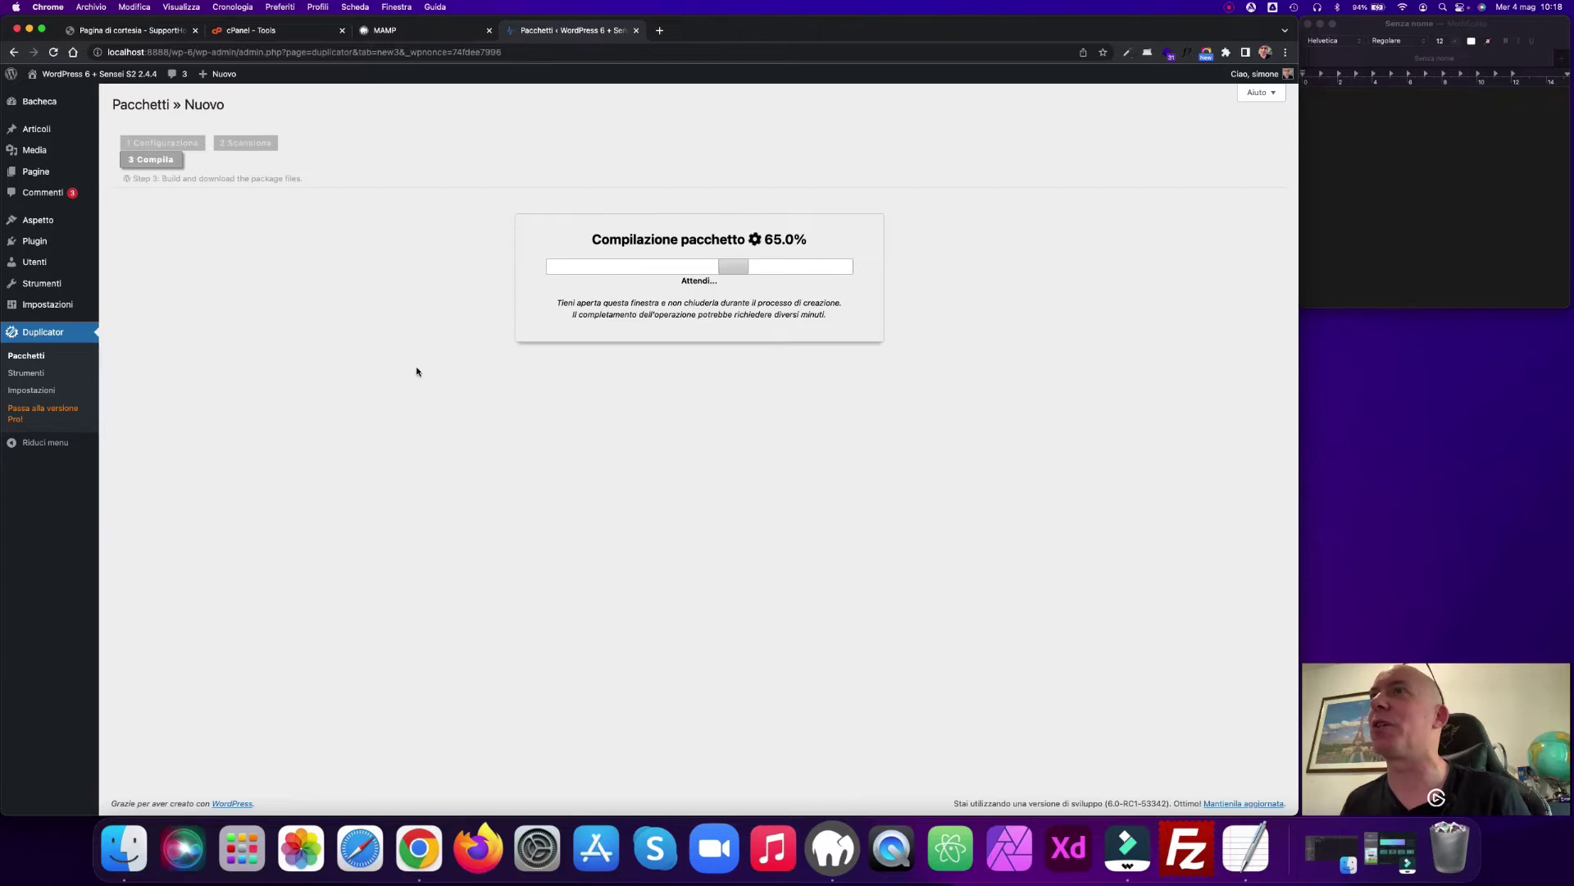
Step: Download the package's installer.php and zip archive, then close the admin tab
left_click(662, 311)
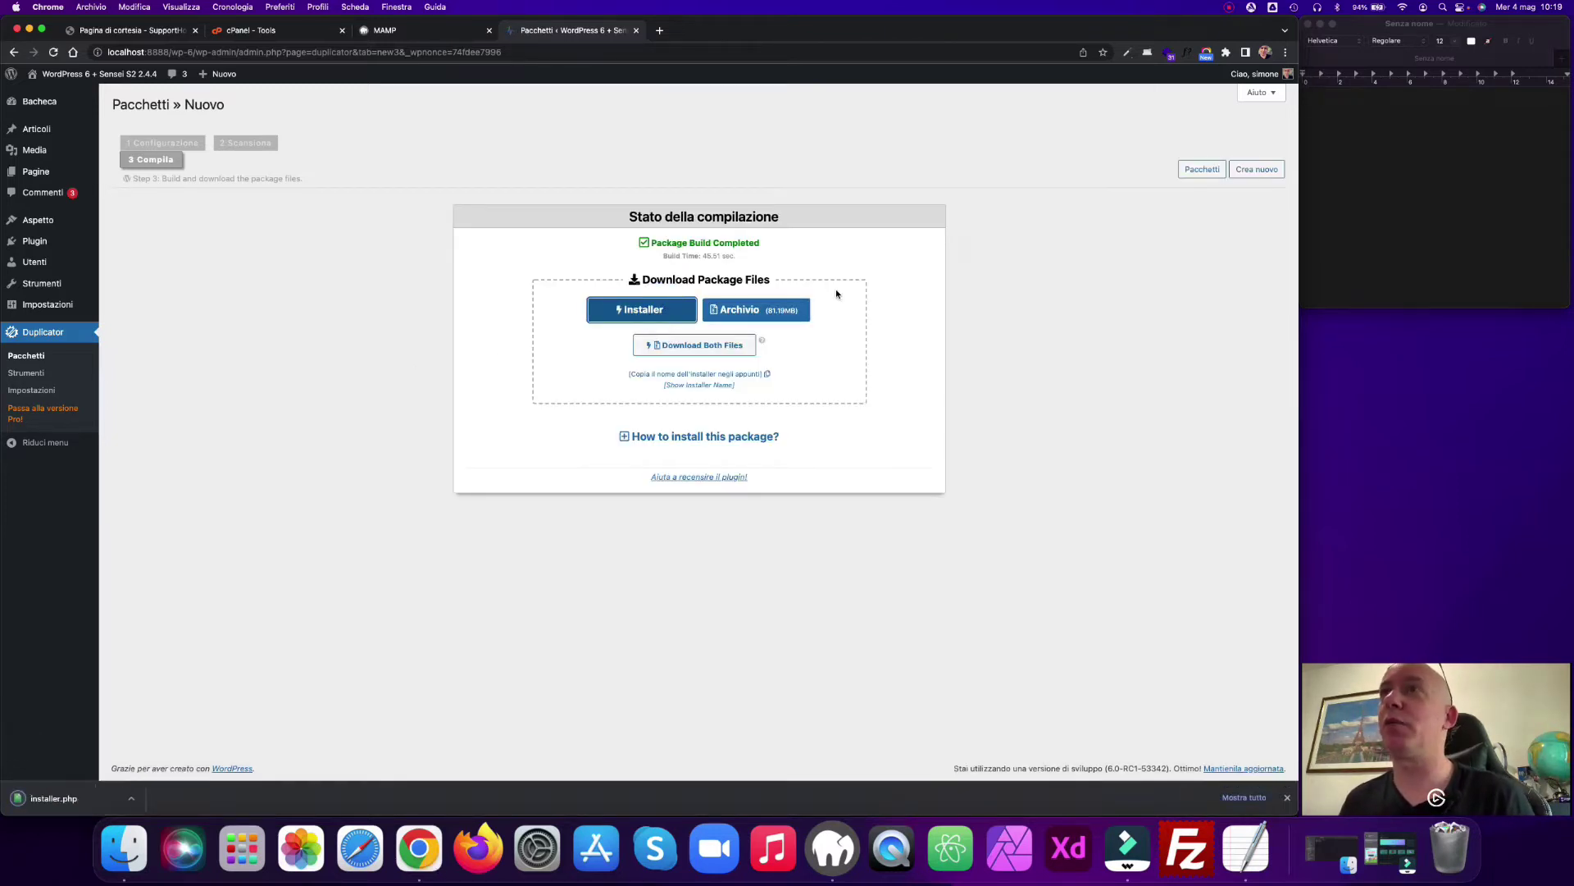
left_click(799, 311)
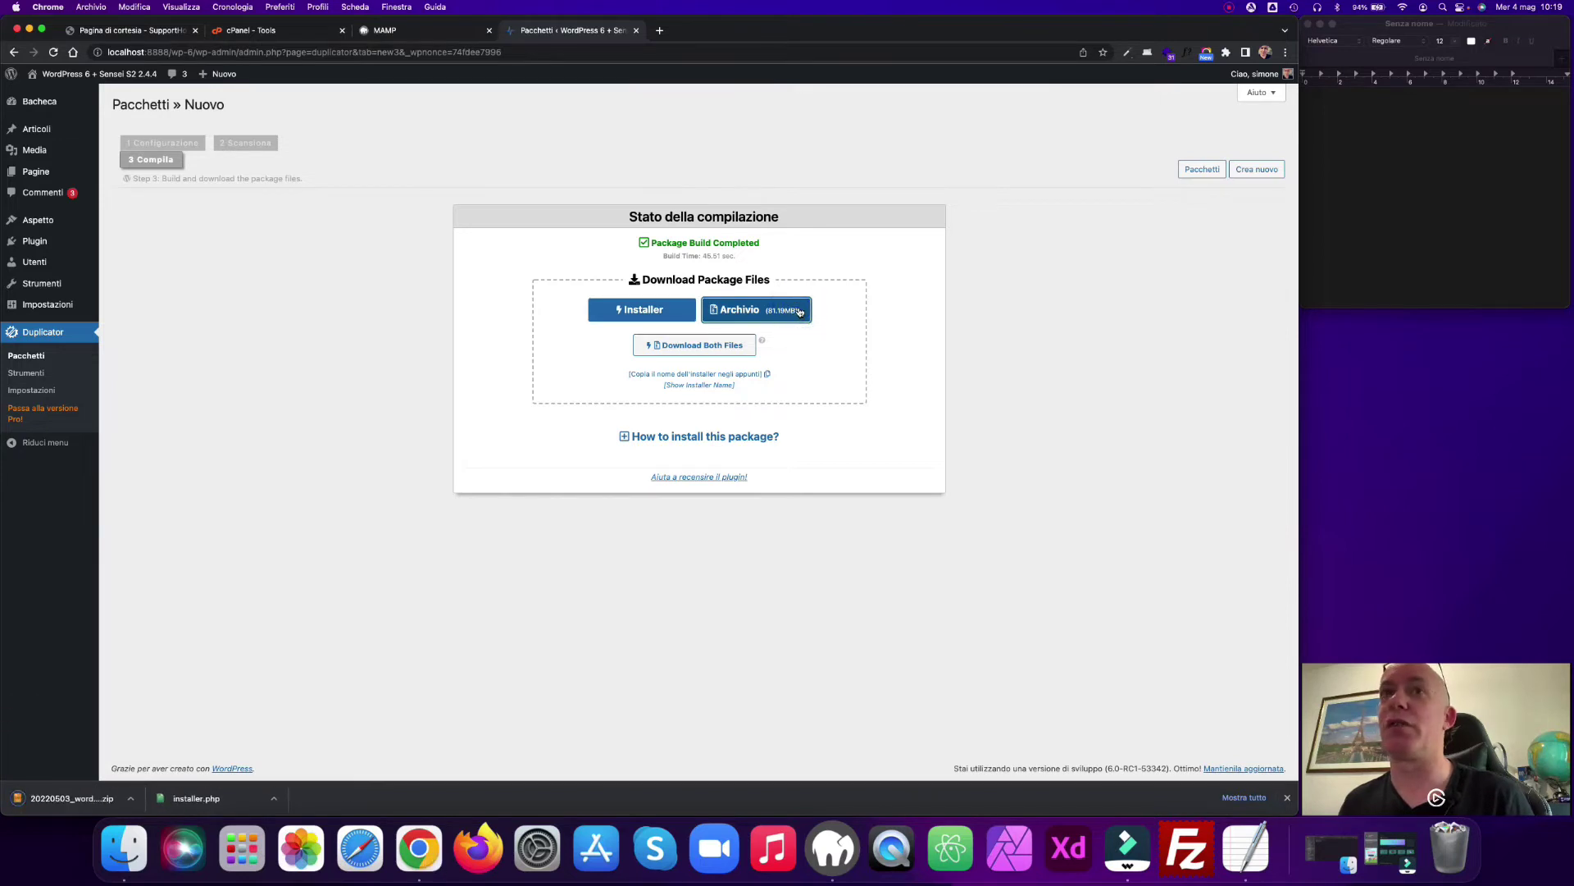
left_click(1286, 799)
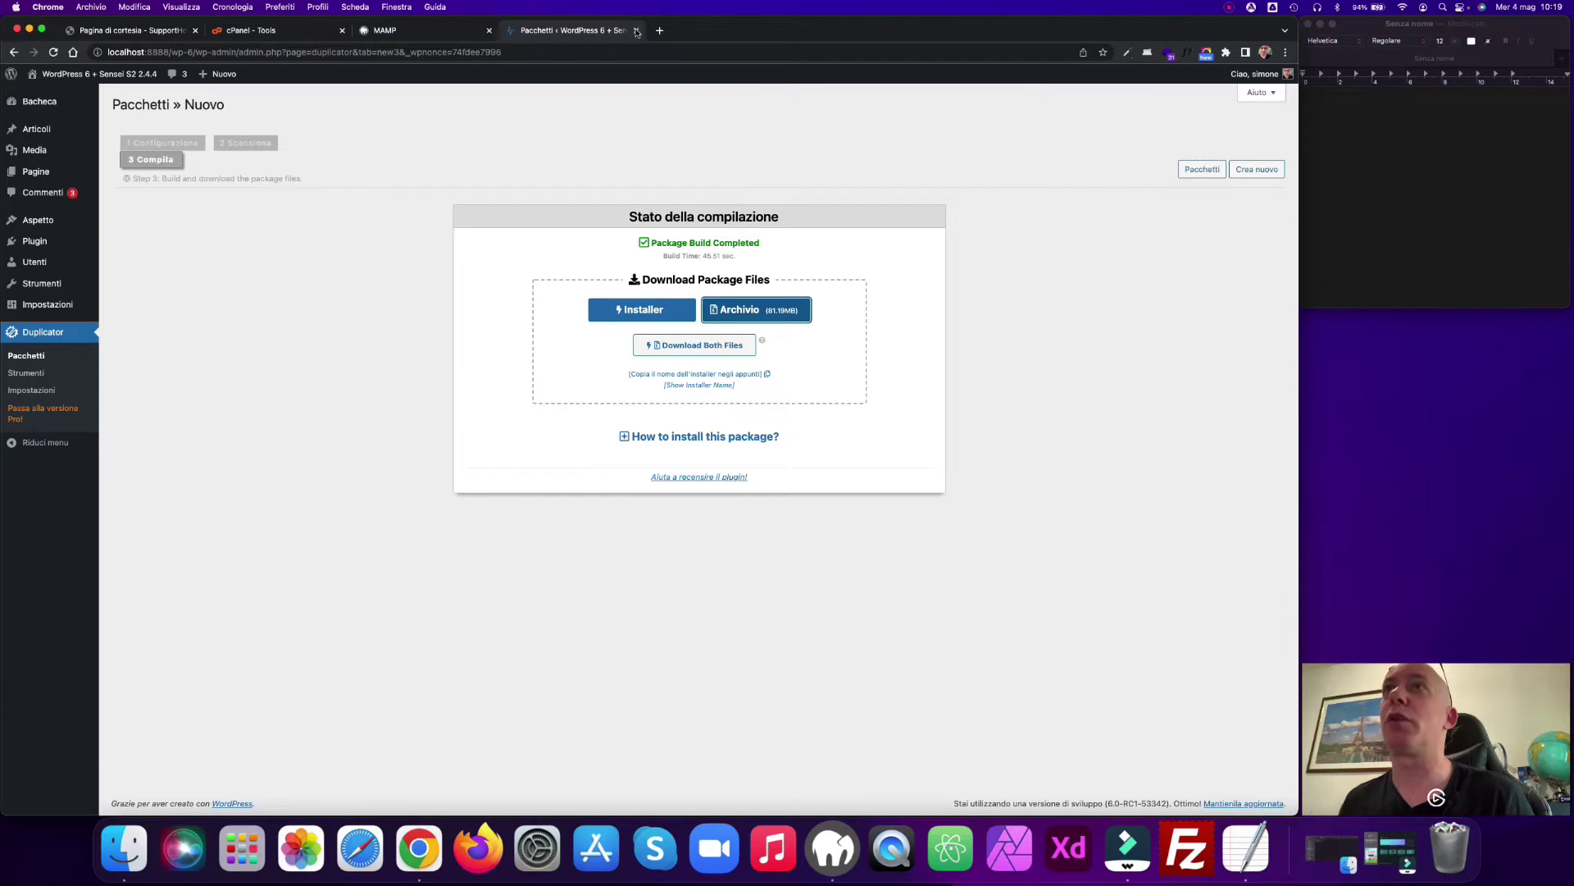
left_click(637, 31)
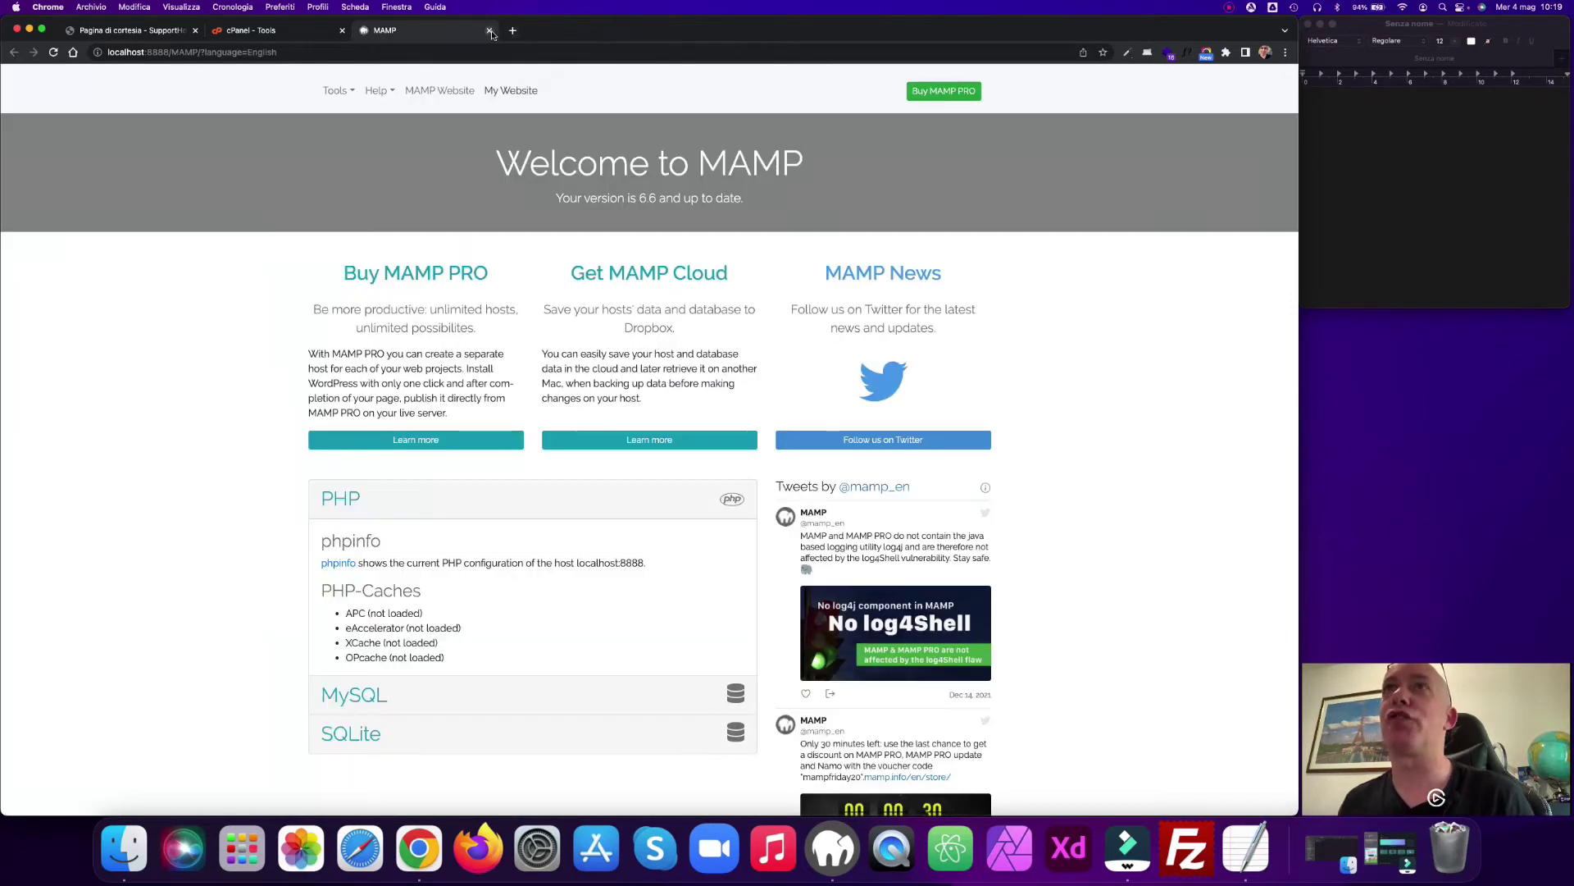
Step: Check the SupportHost courtesy page, close the MAMP tab, and switch to cPanel Tools
left_click(111, 33)
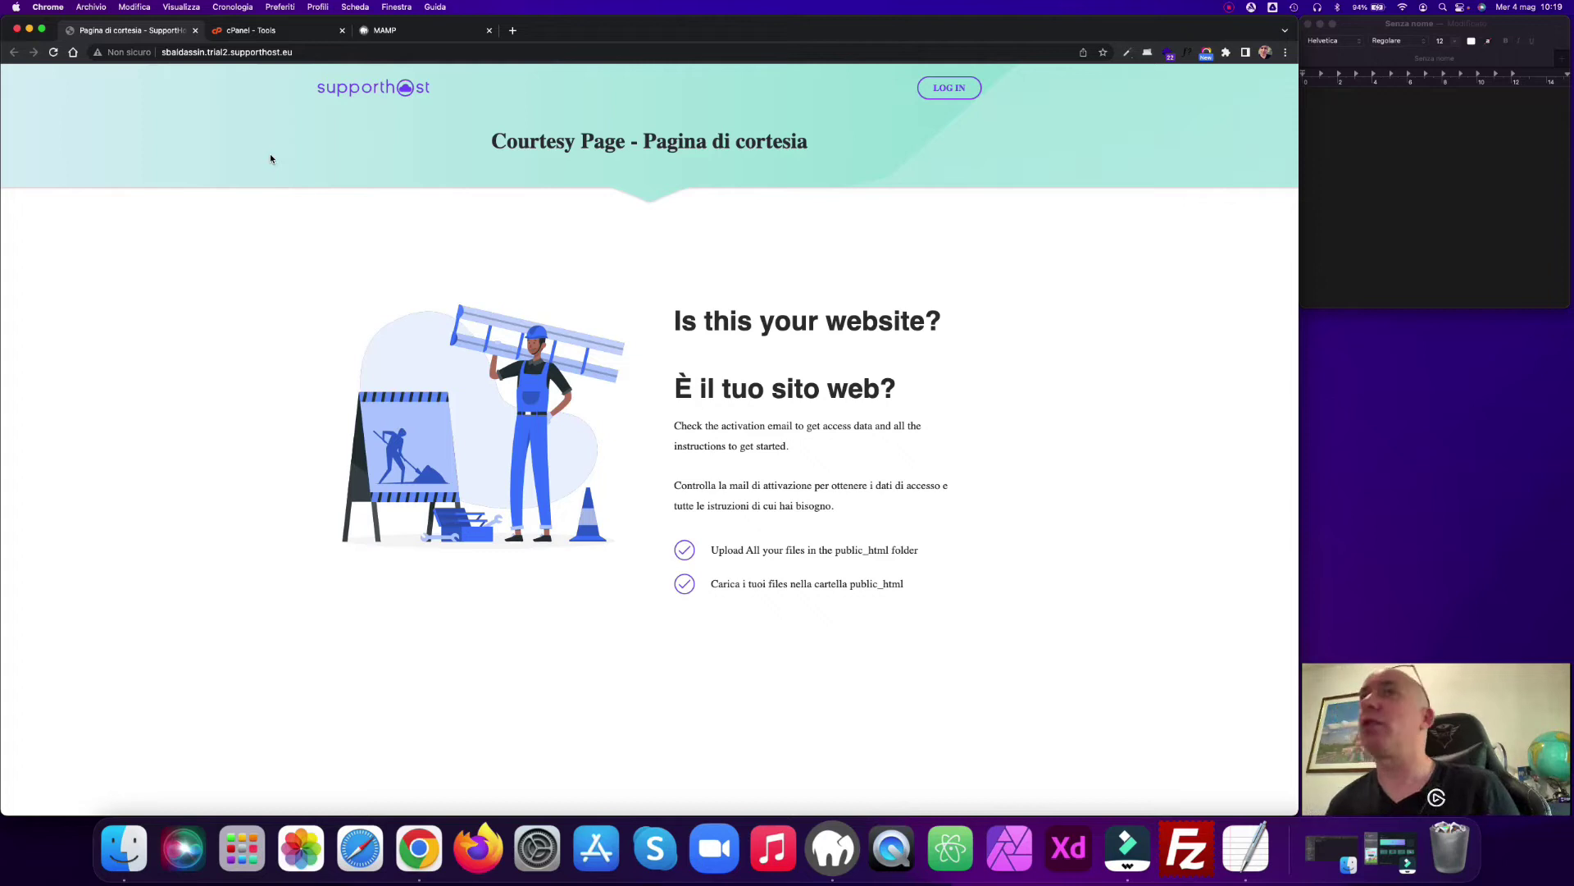
left_click(489, 30)
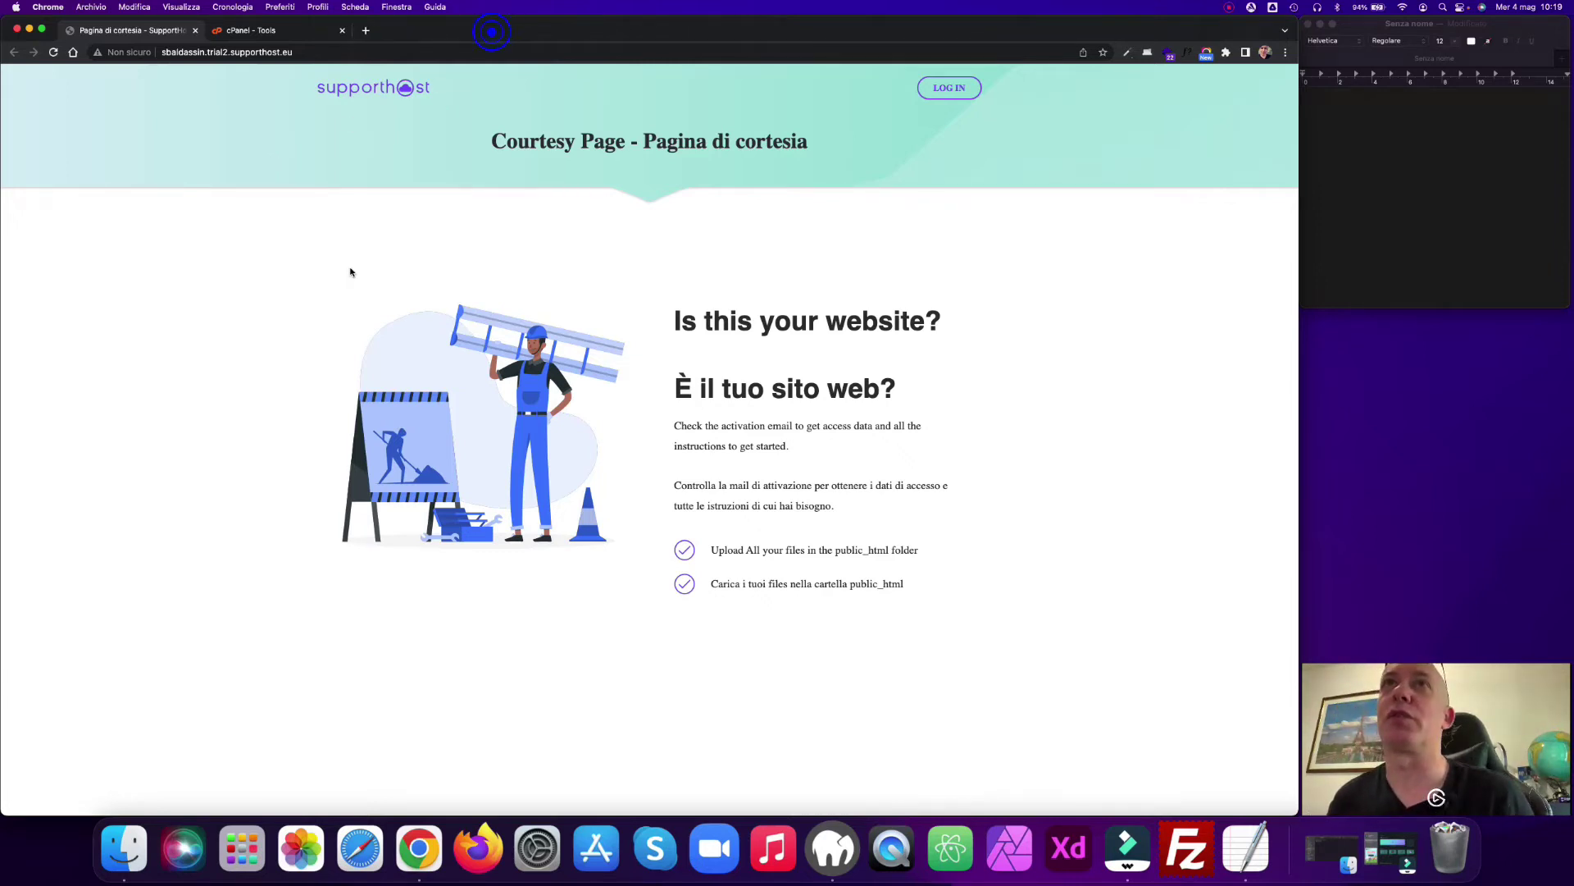
left_click(259, 32)
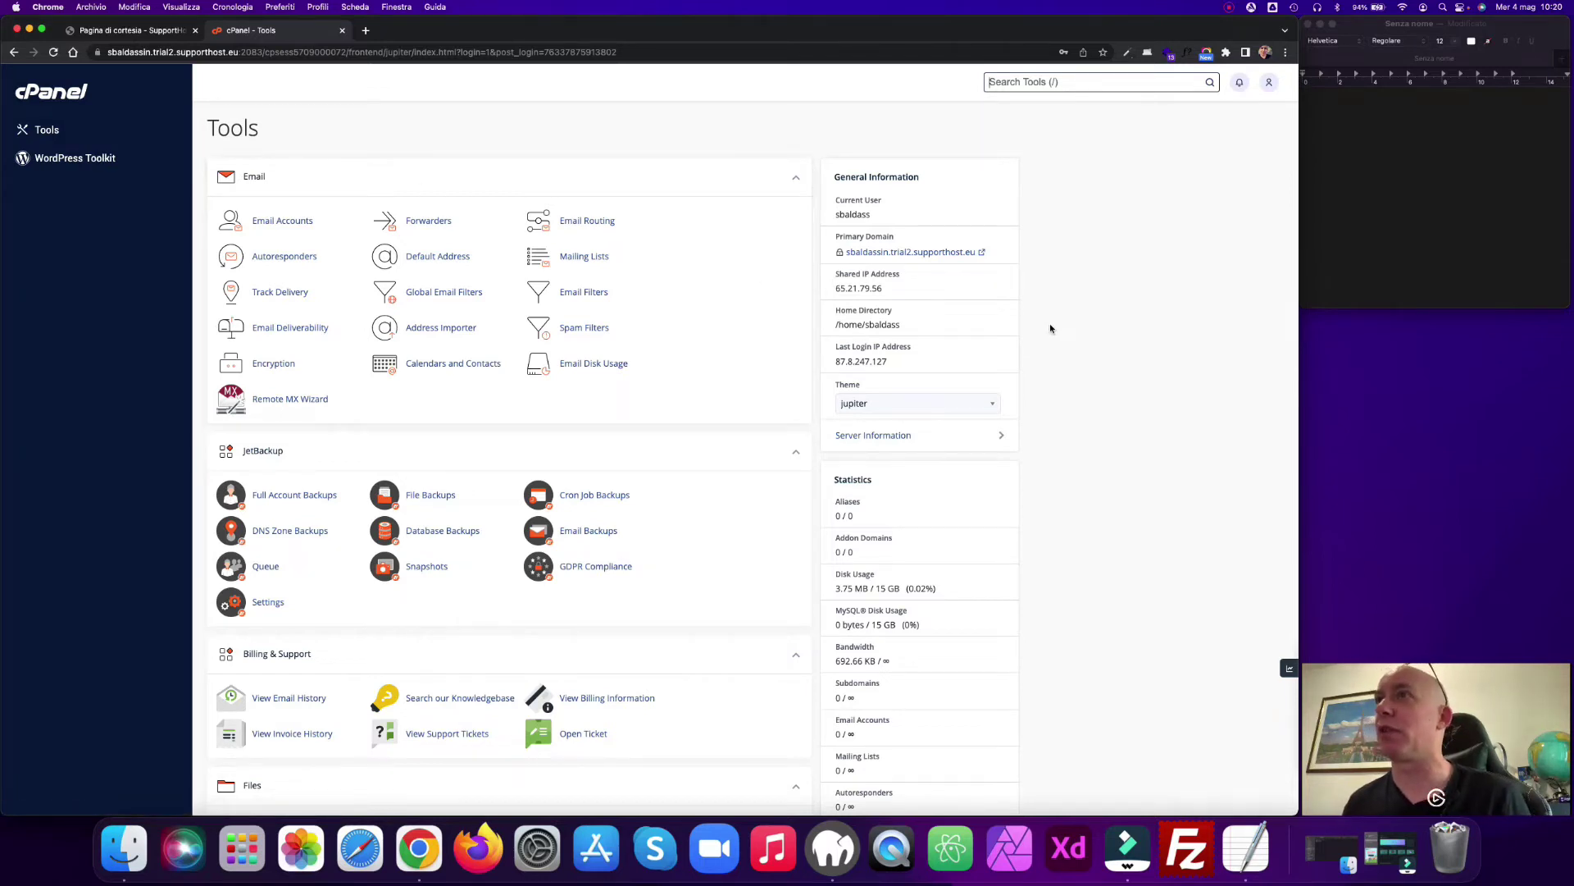
scroll(1051, 326, "down", 6)
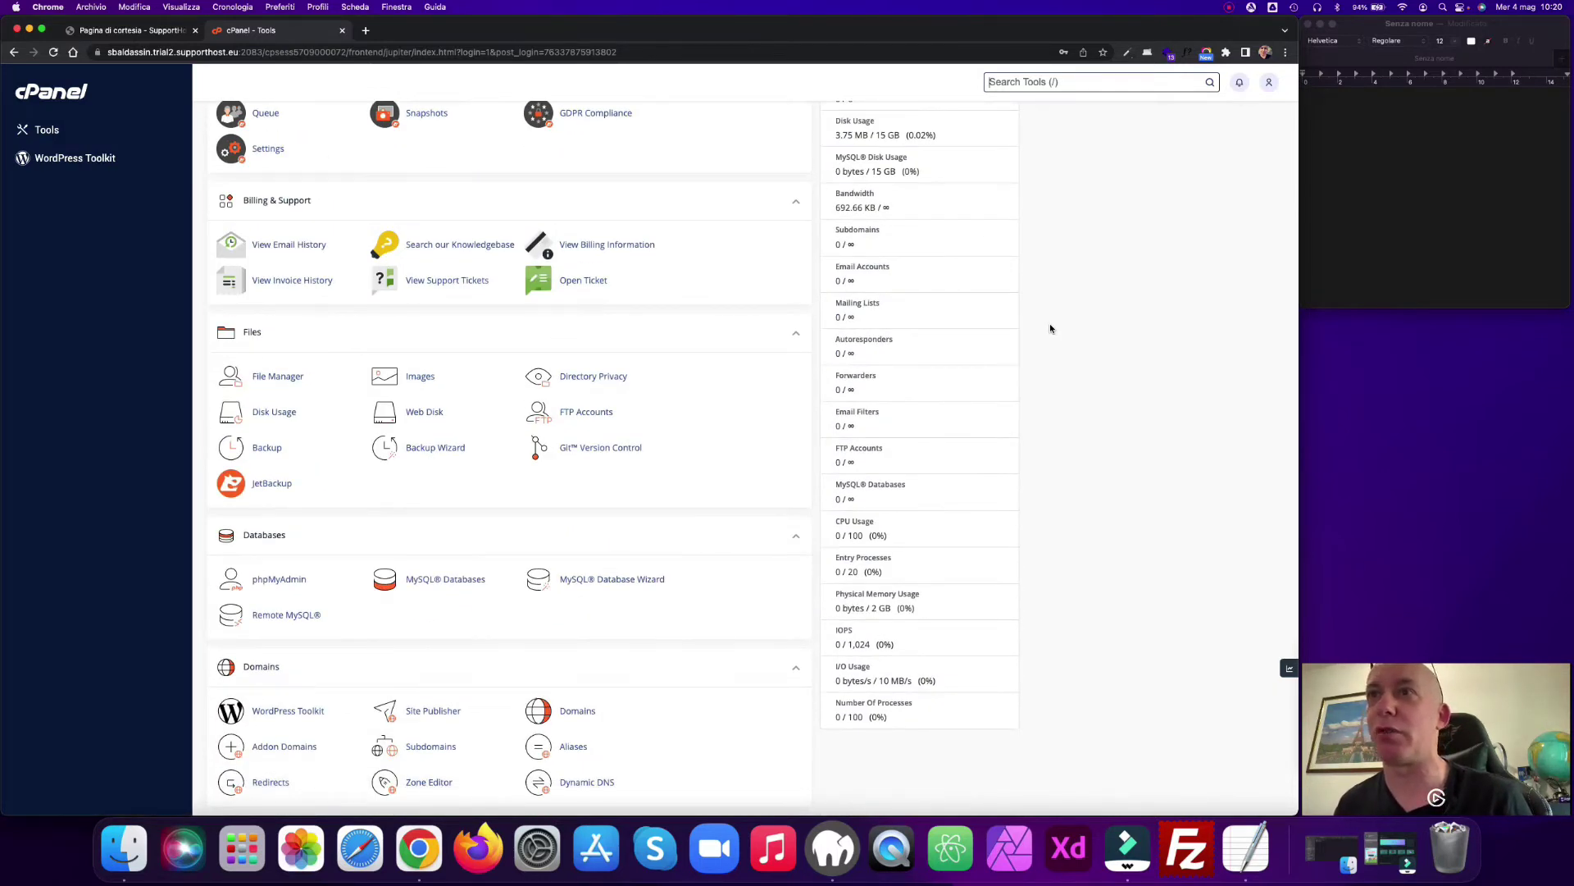
scroll(1051, 328, "down", 3)
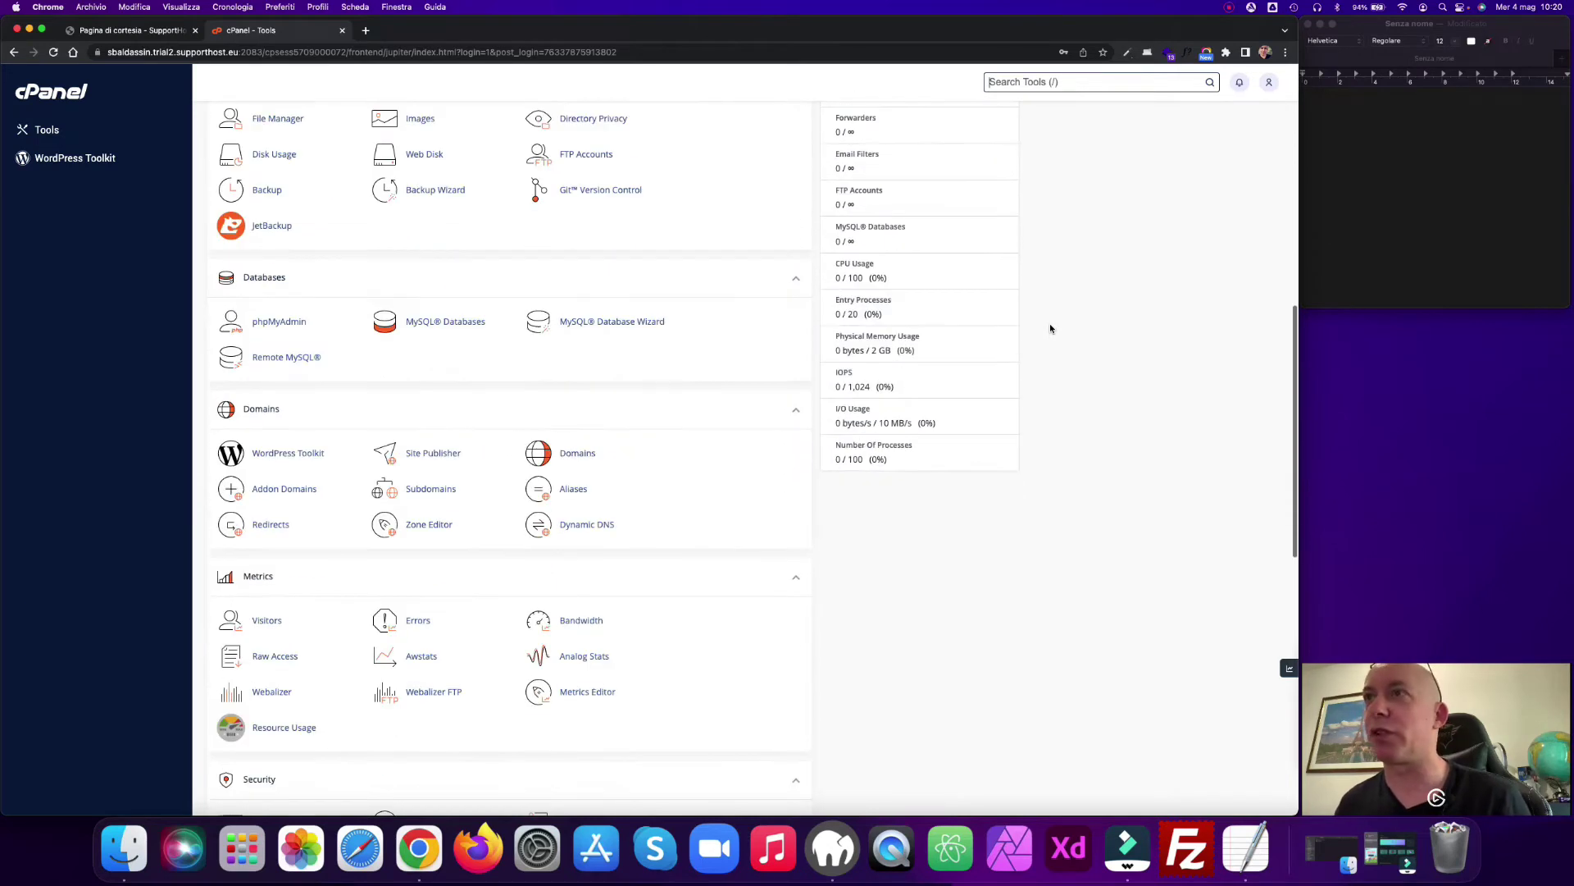
scroll(1050, 328, "down", 3)
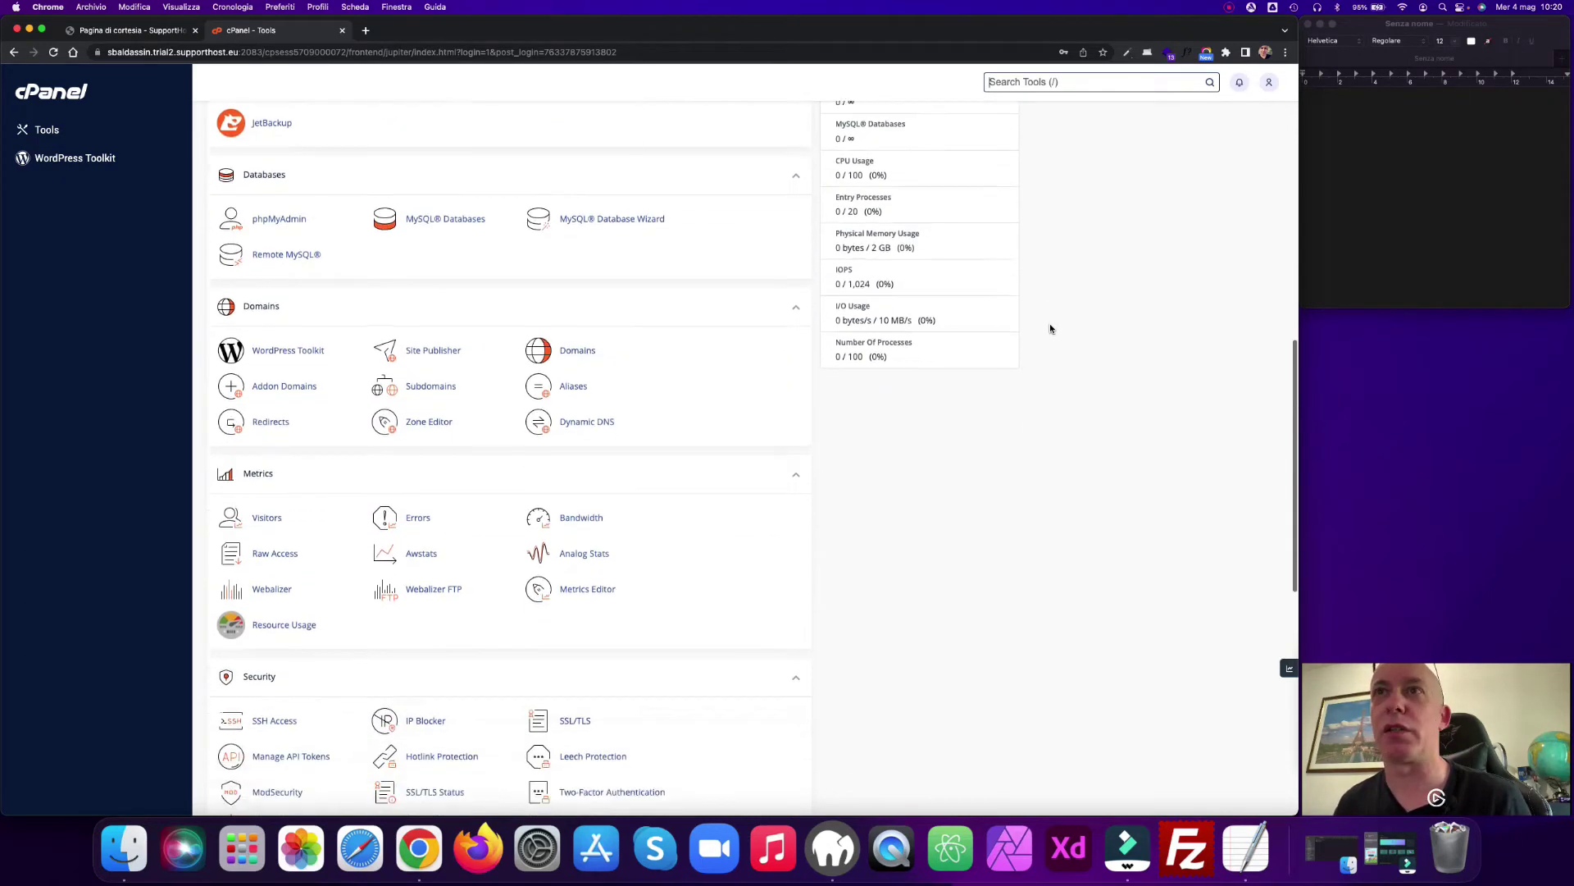
scroll(1051, 328, "down", 3)
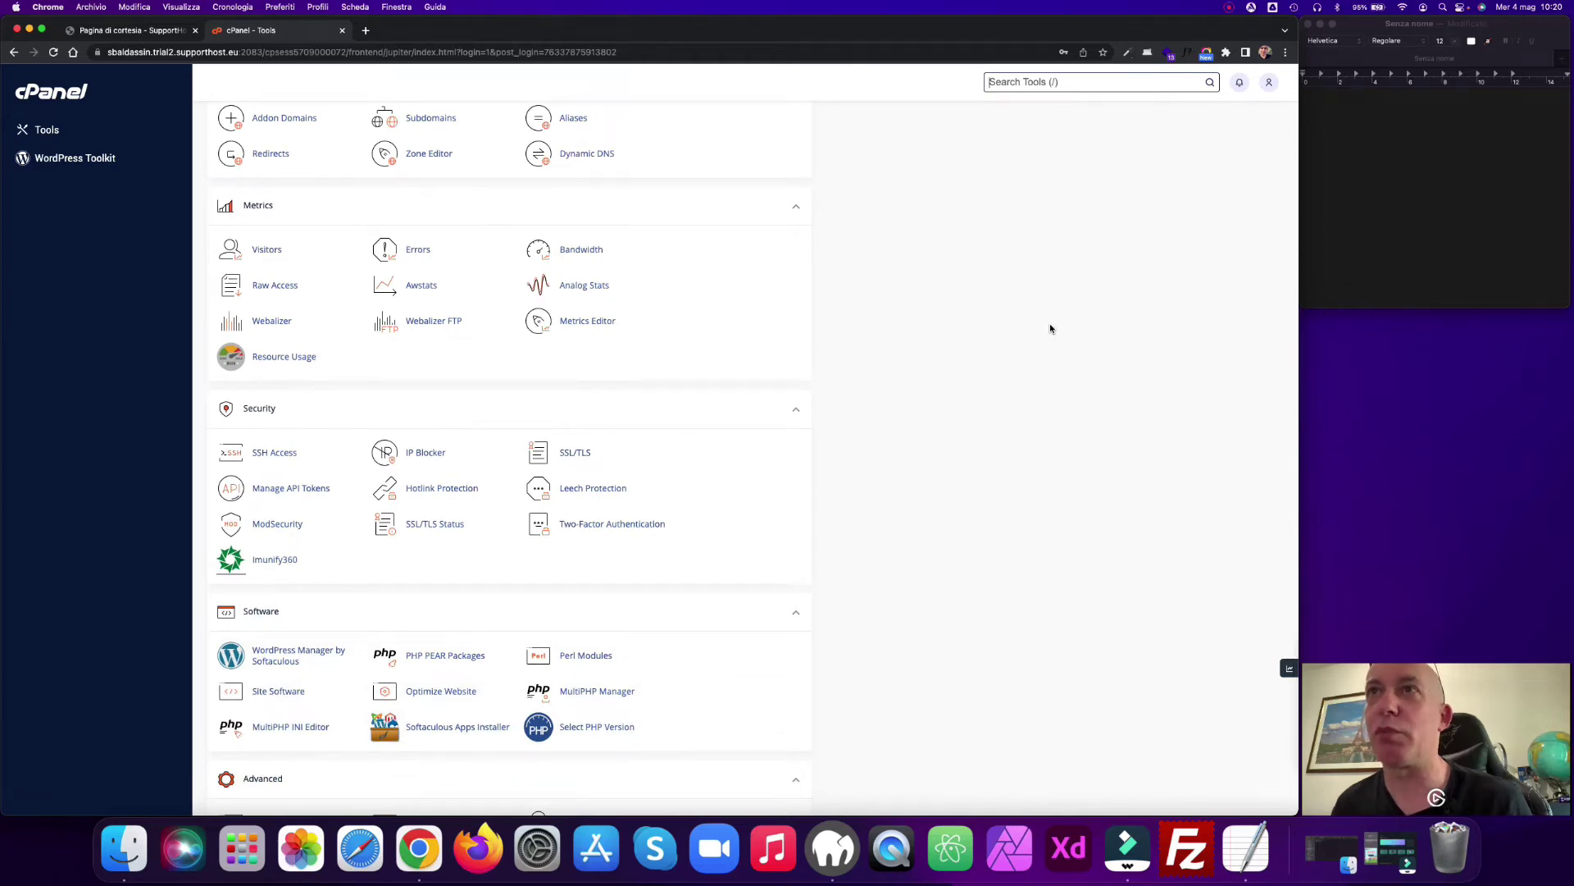
scroll(1050, 328, "up", 6)
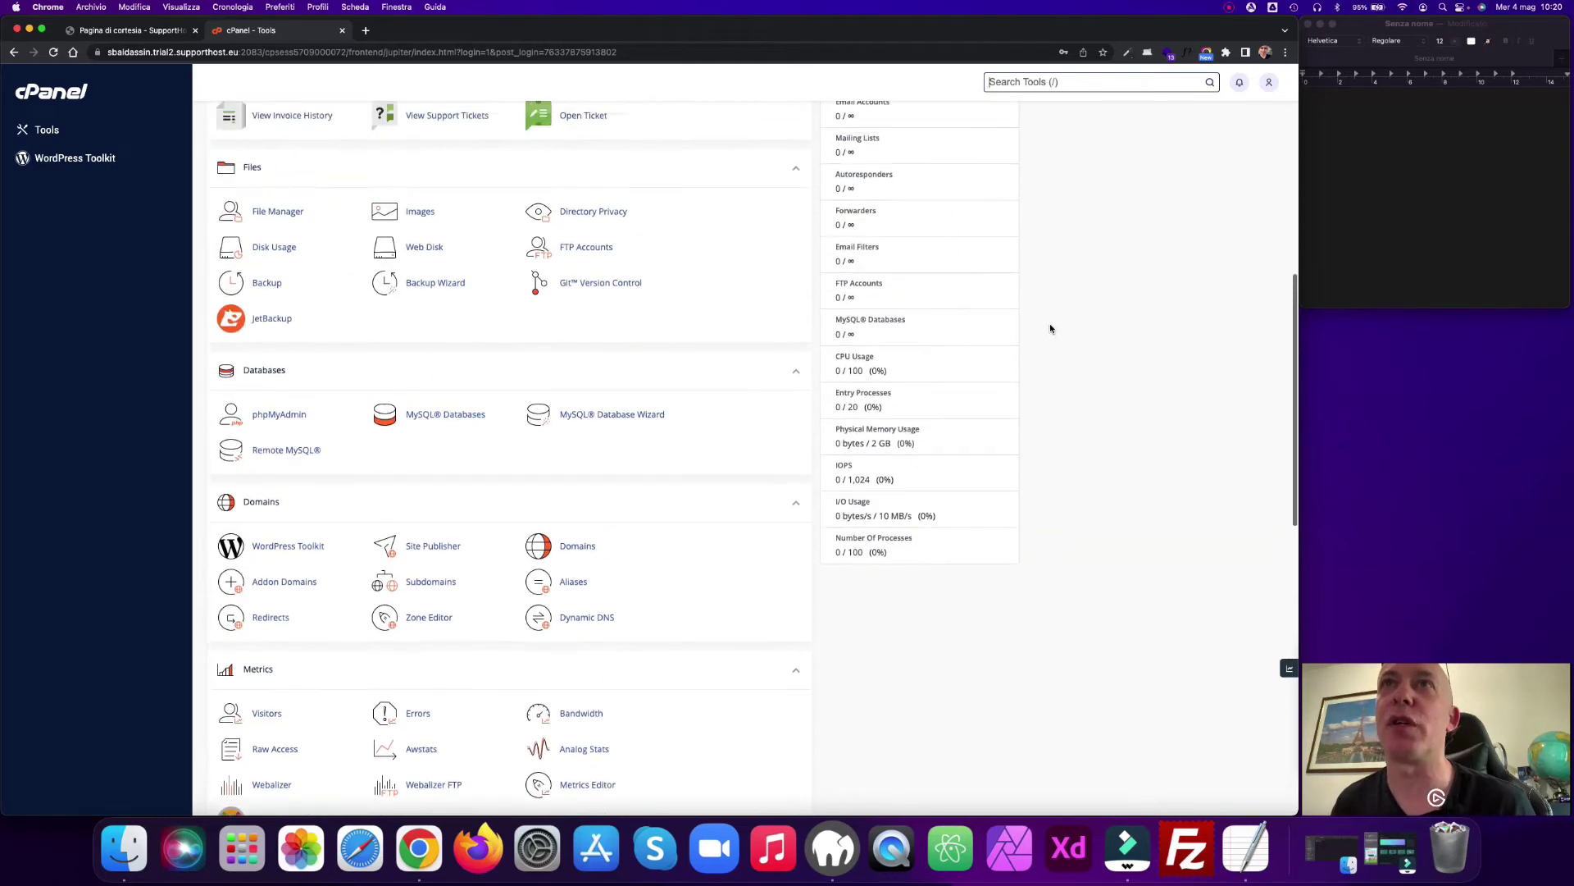
left_click(288, 244)
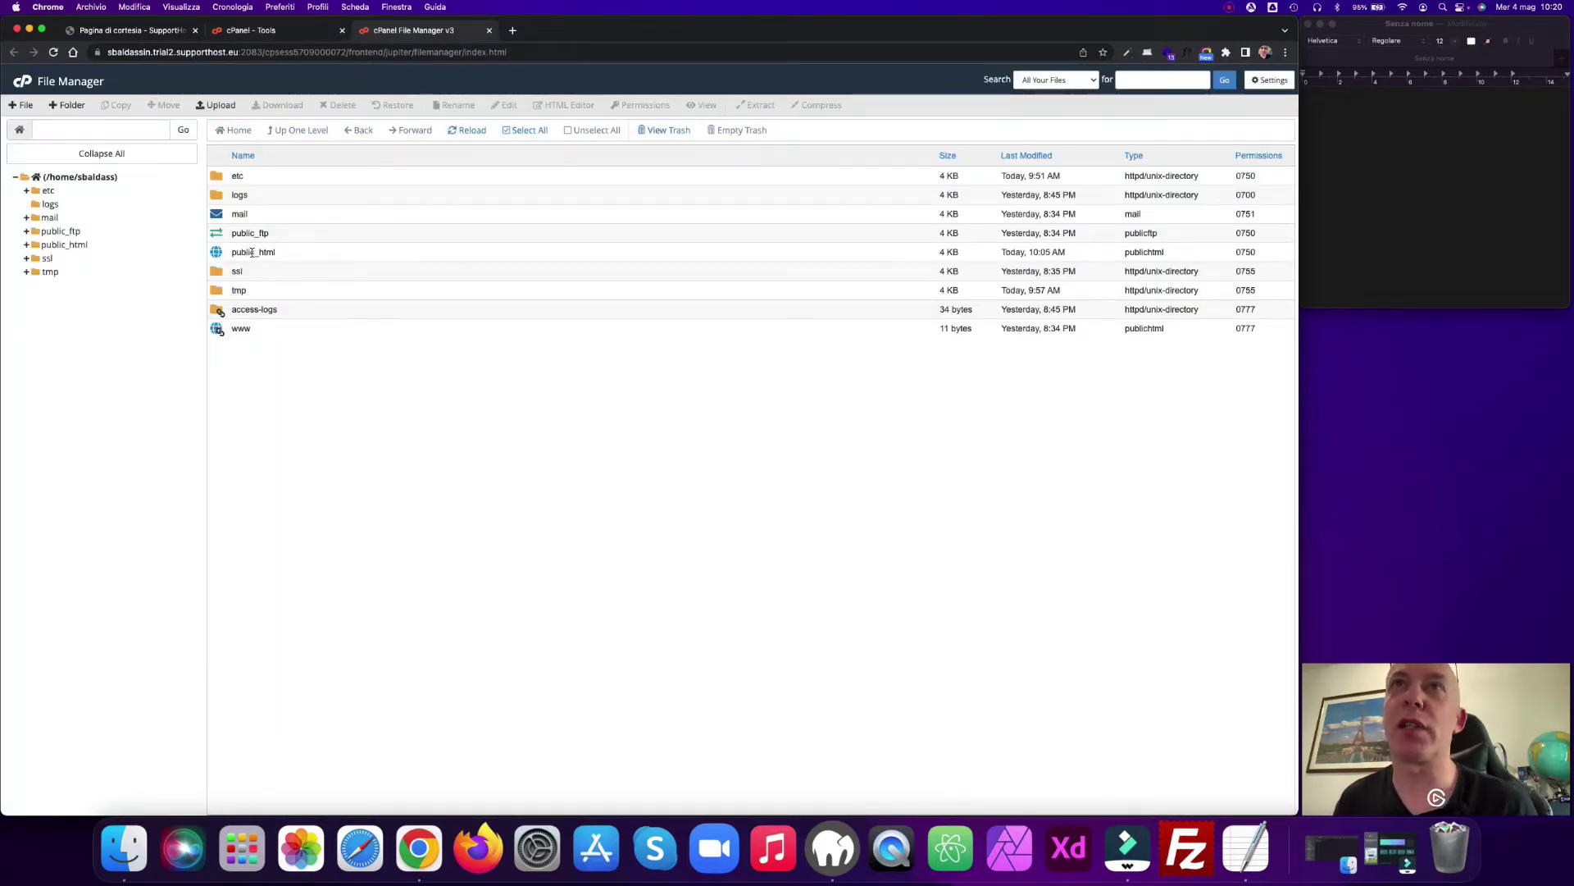
Step: Upload installer.php and the site archive zip from the Desktop into public_html, then return to cPanel Tools
double_click(220, 253)
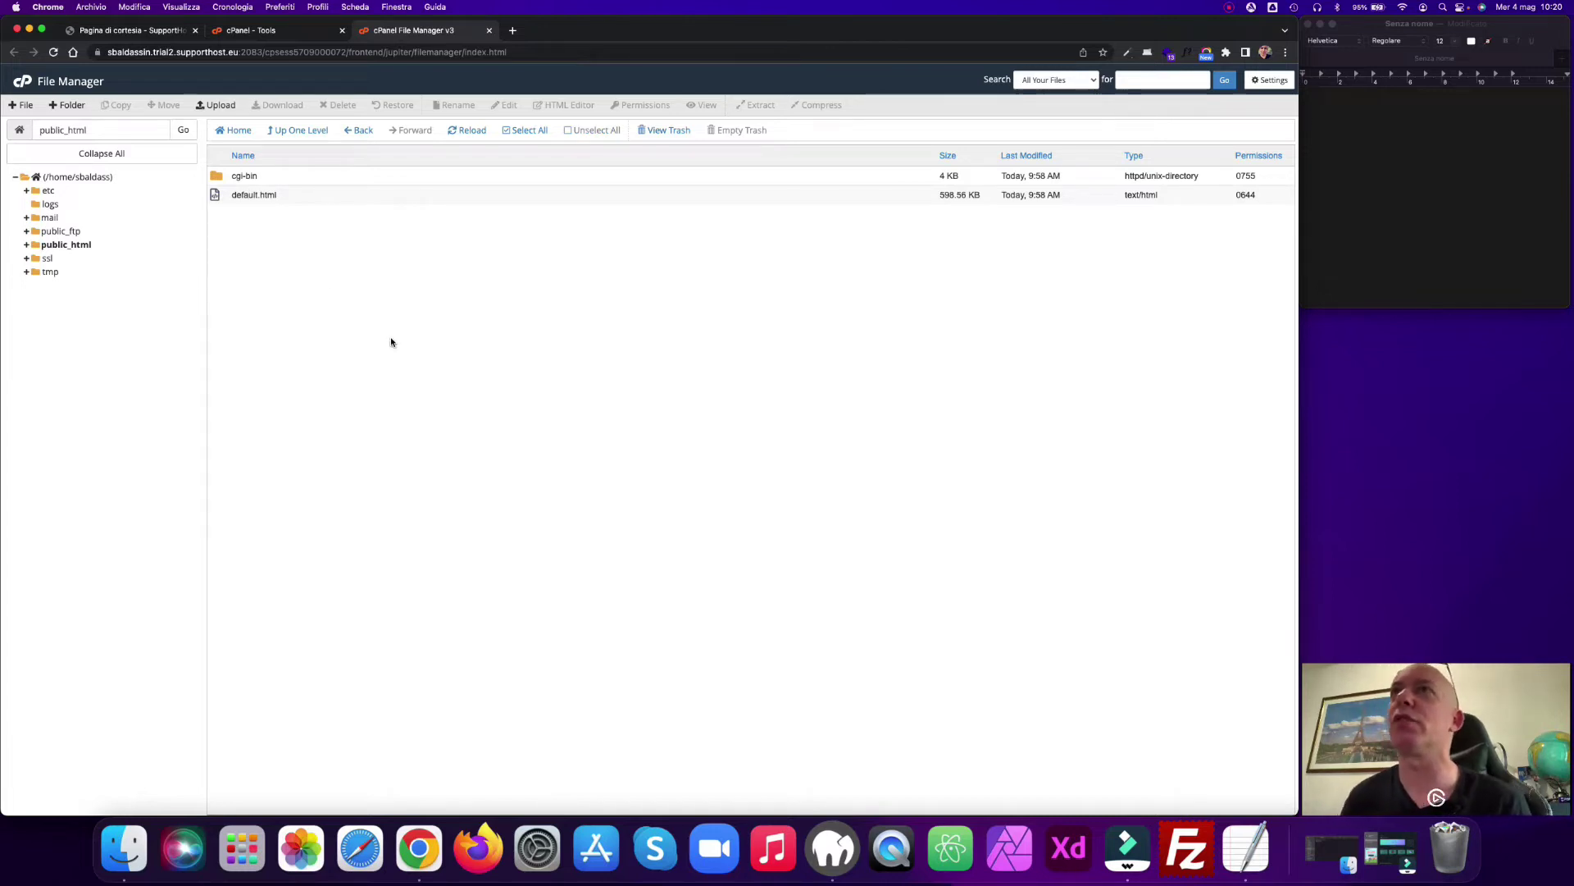
left_click(217, 105)
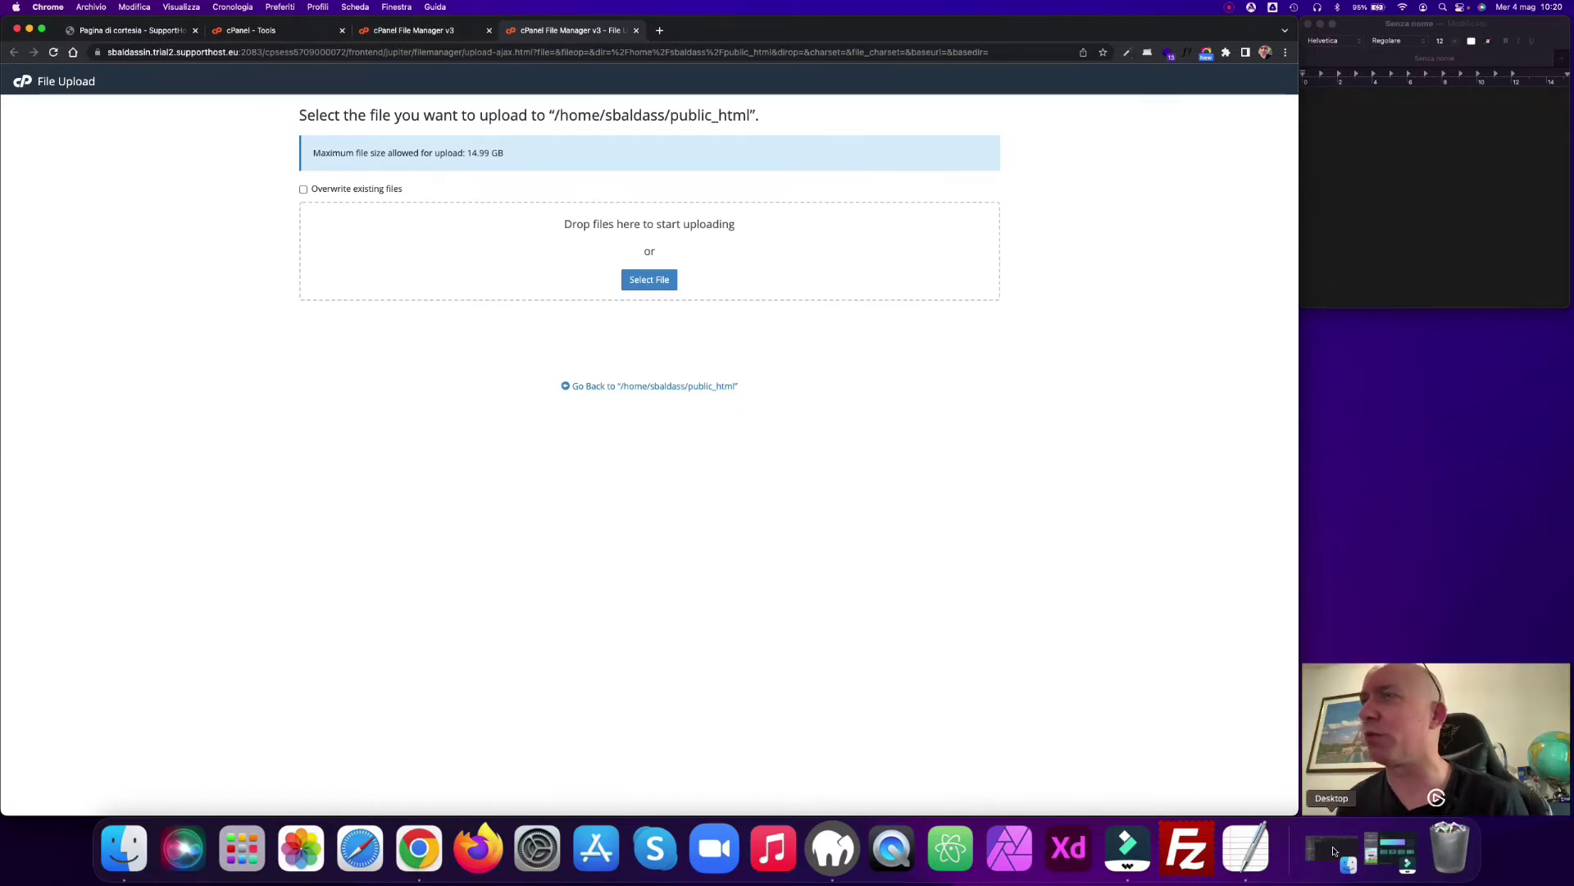
left_click(1332, 849)
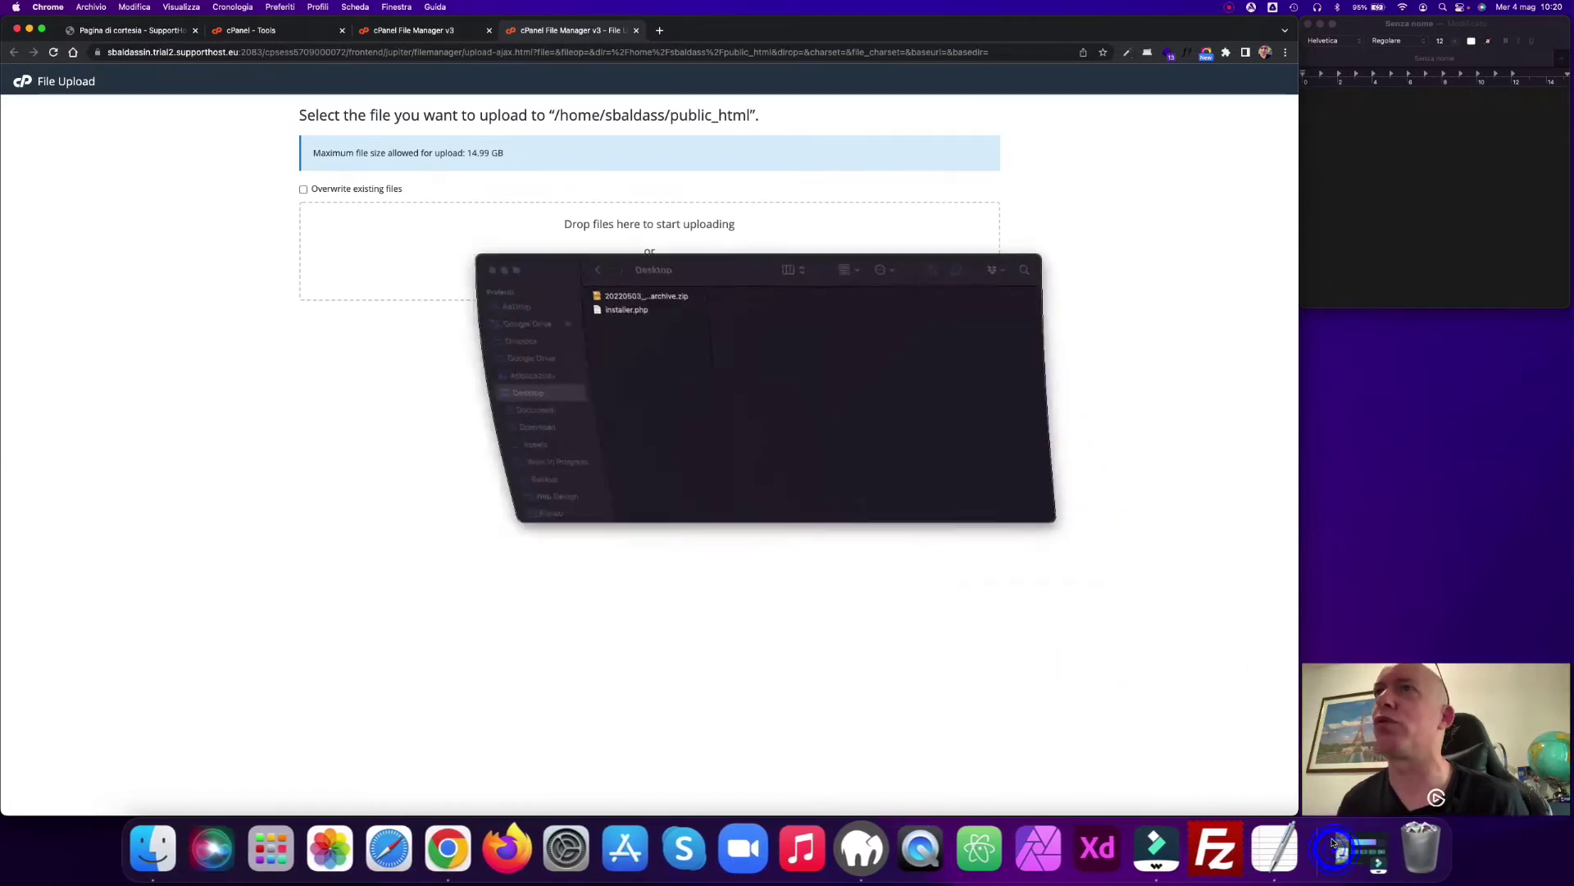
left_click(623, 297)
left_click(625, 310, "shift")
left_click_drag(625, 310, 599, 225)
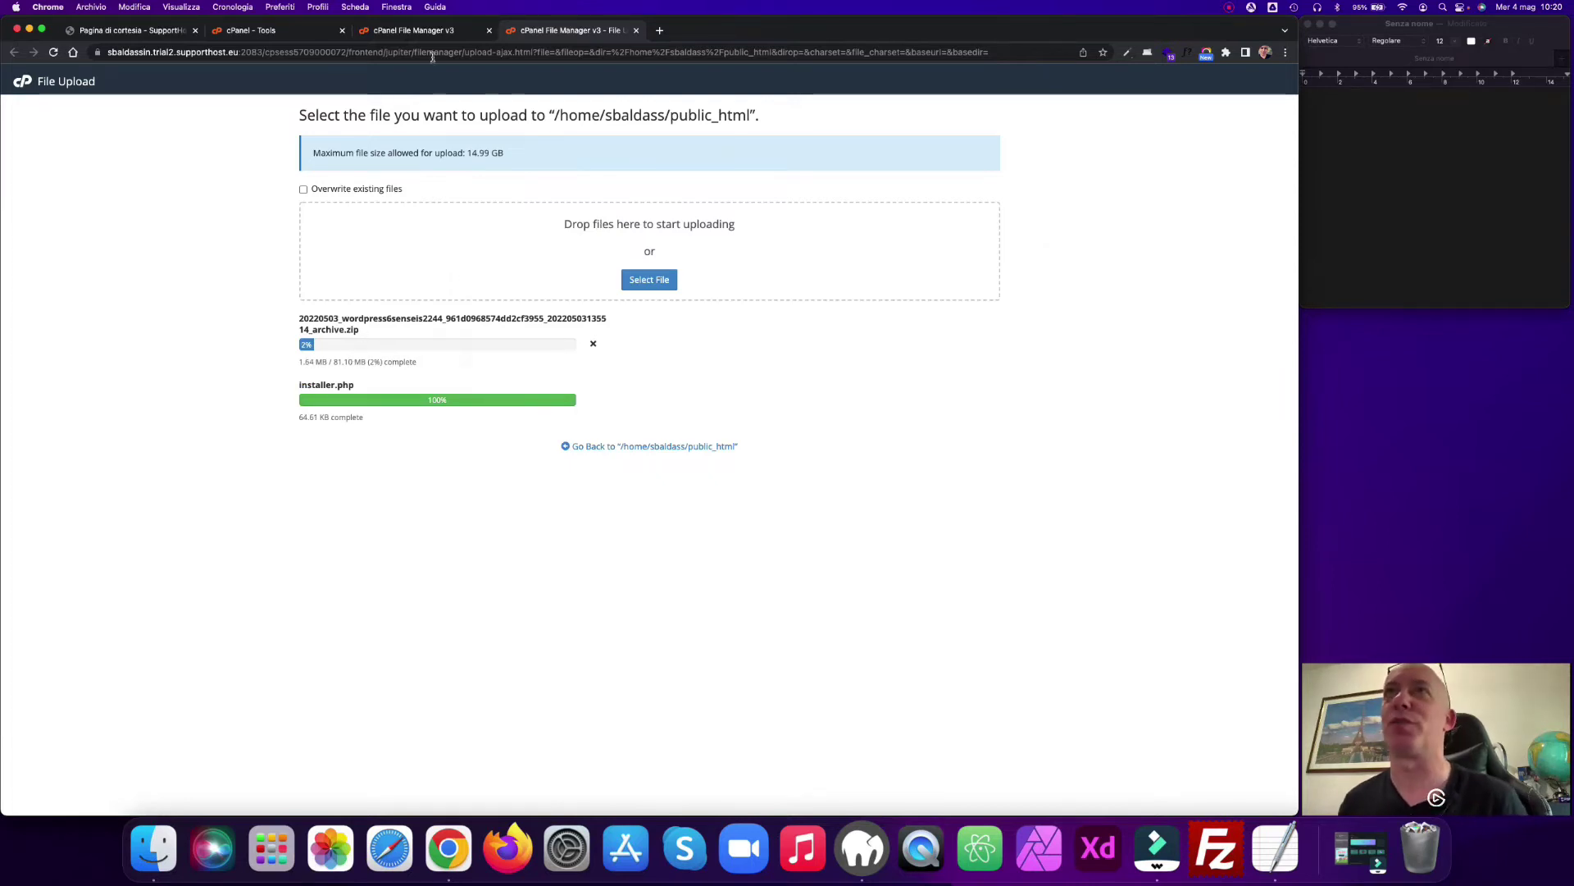
left_click(248, 33)
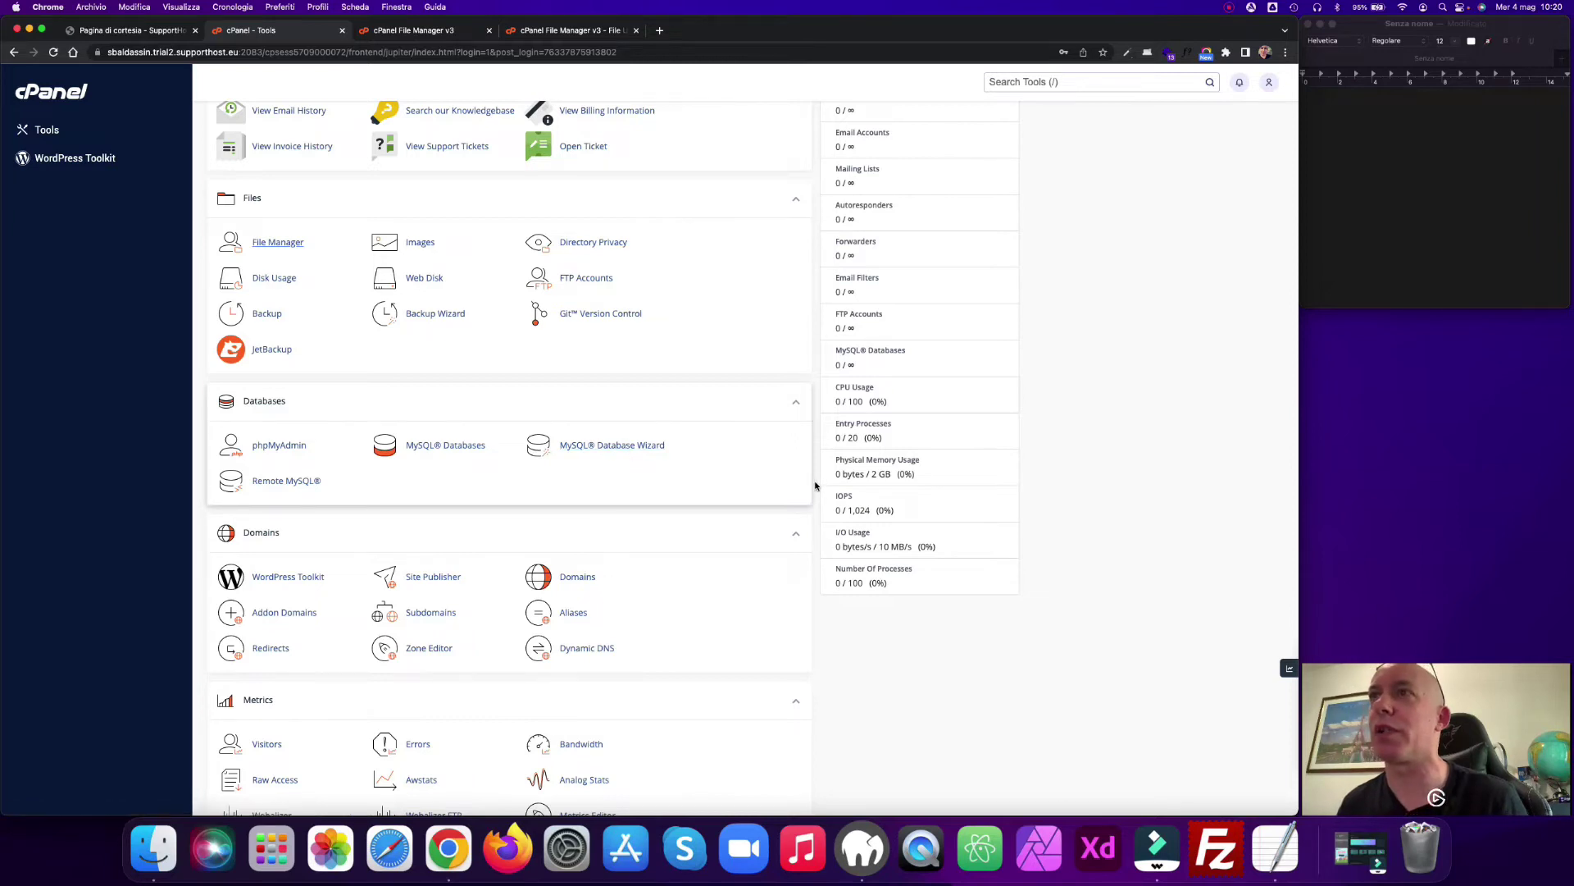
Step: Open Select PHP Version from the Software section, showing native (7.4)
scroll(815, 486, "down", 5)
scroll(816, 486, "down", 5)
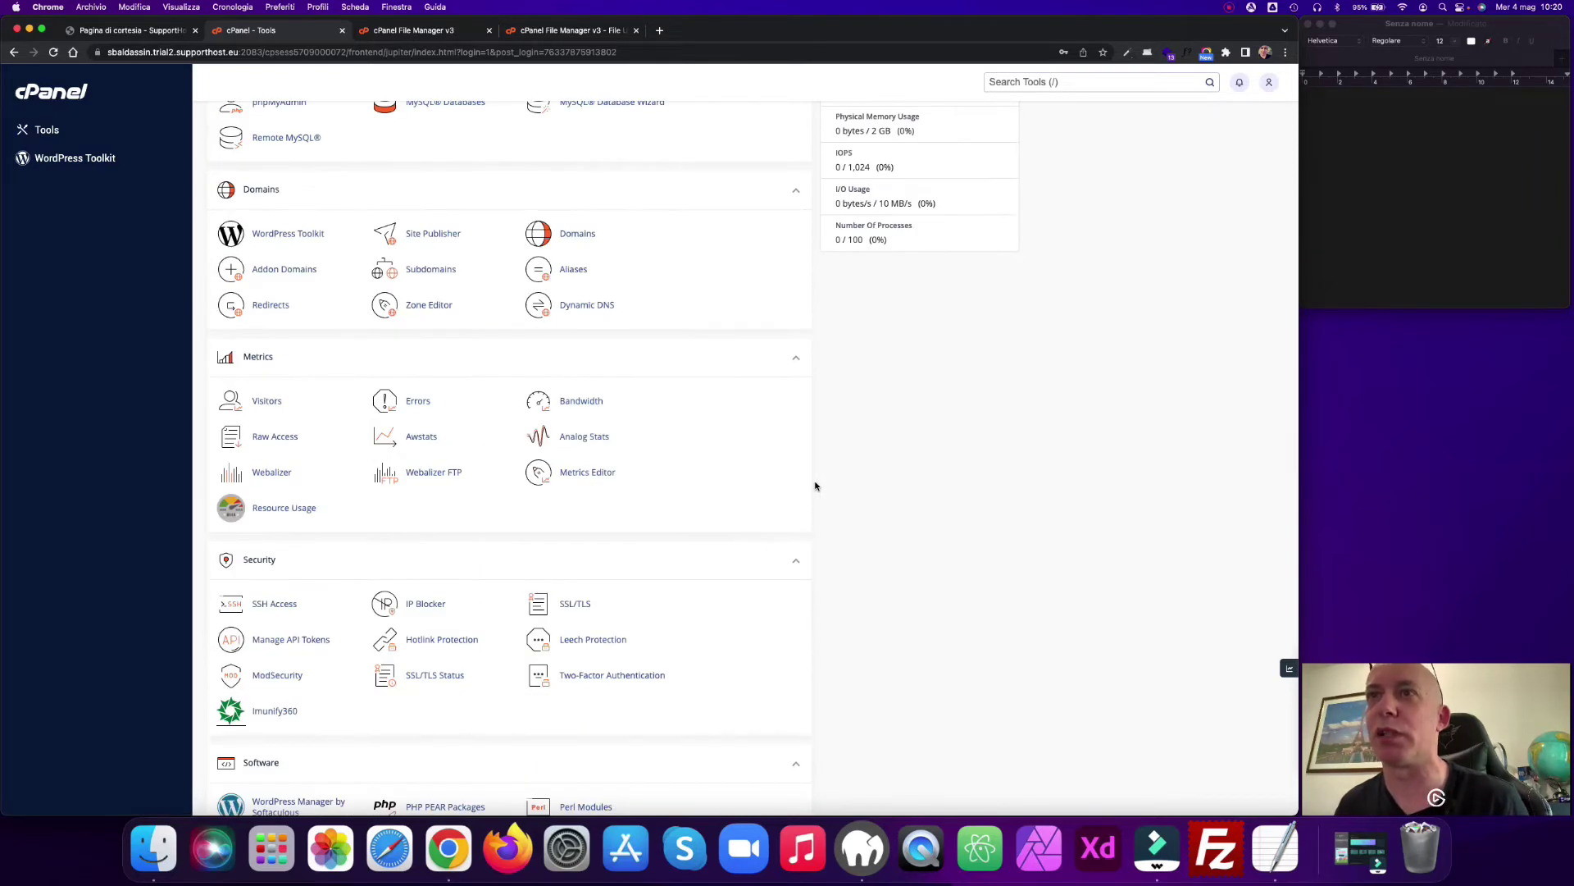
scroll(815, 486, "down", 10)
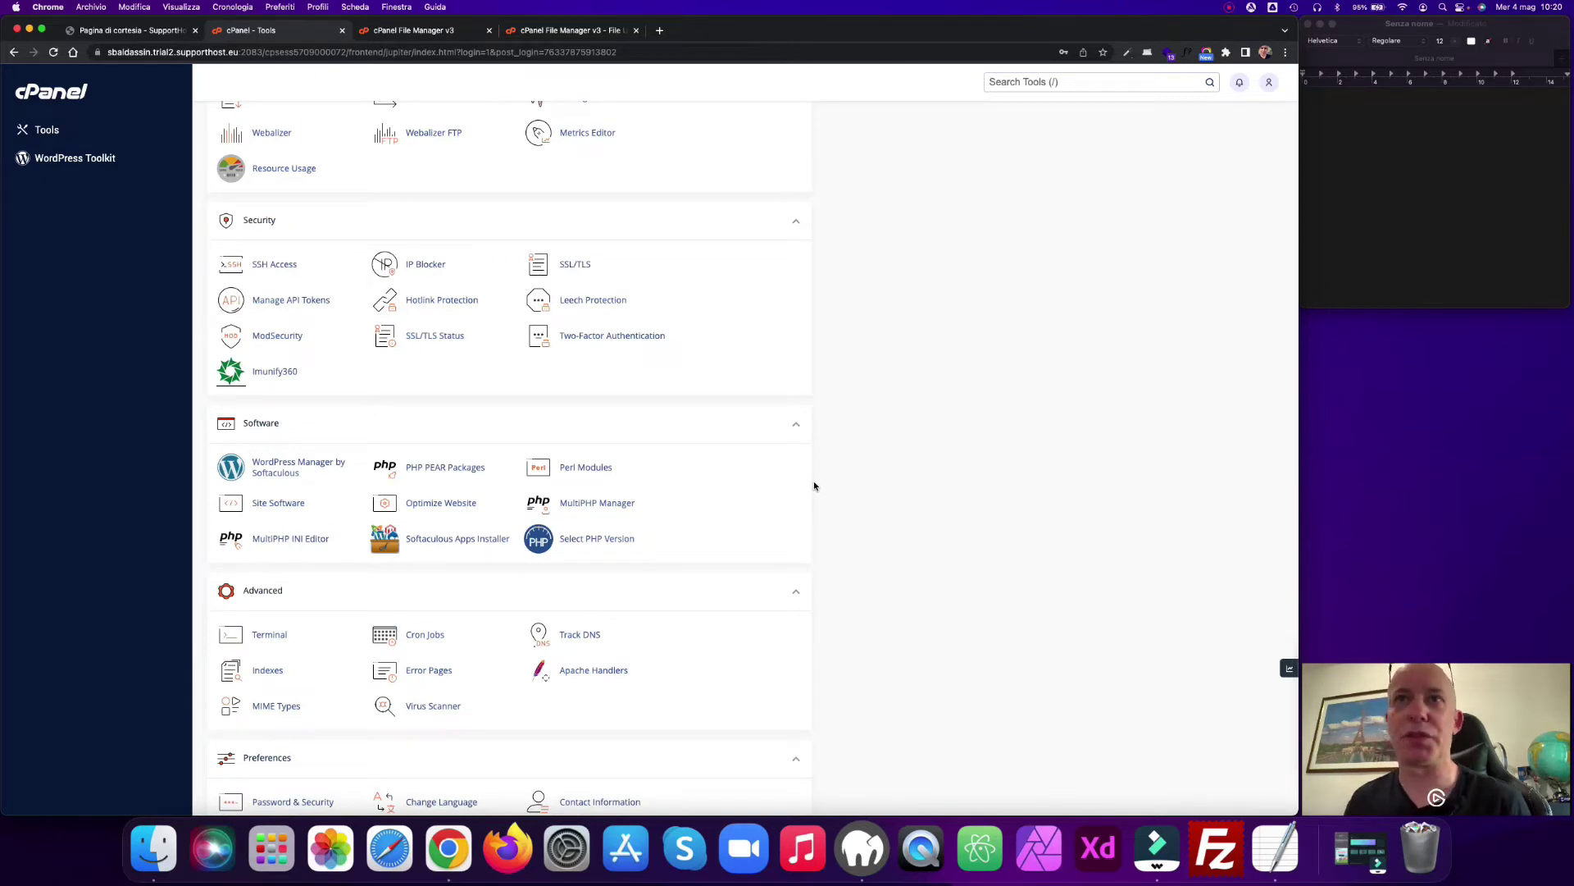
left_click(586, 542)
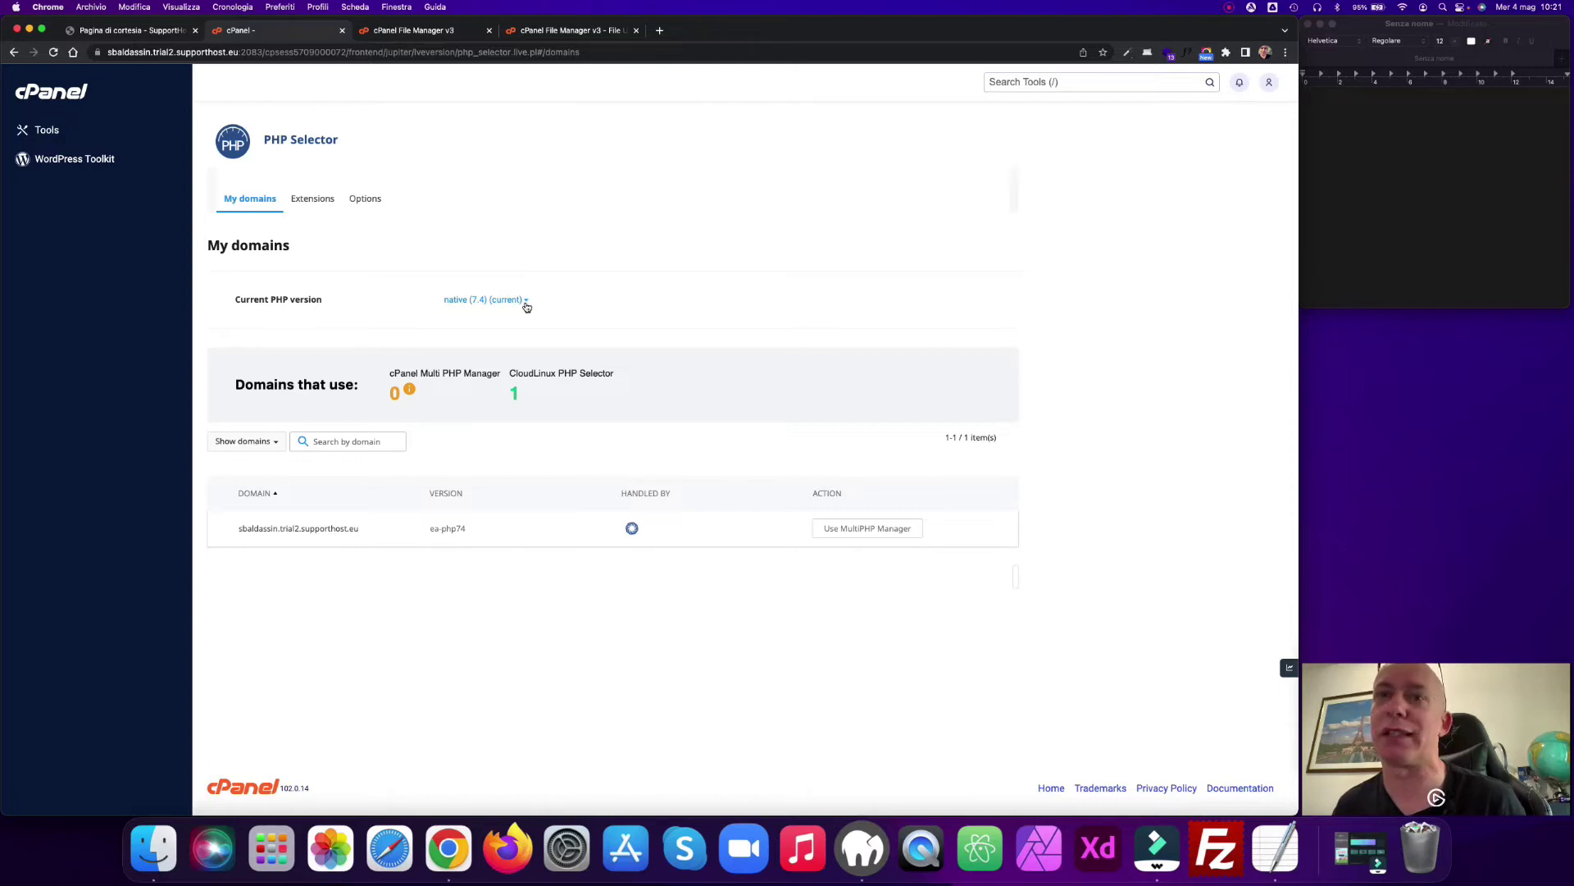
Step: Review the PHP versions 4.4–8.1, keep native 7.4, and return to cPanel Tools
left_click(525, 302)
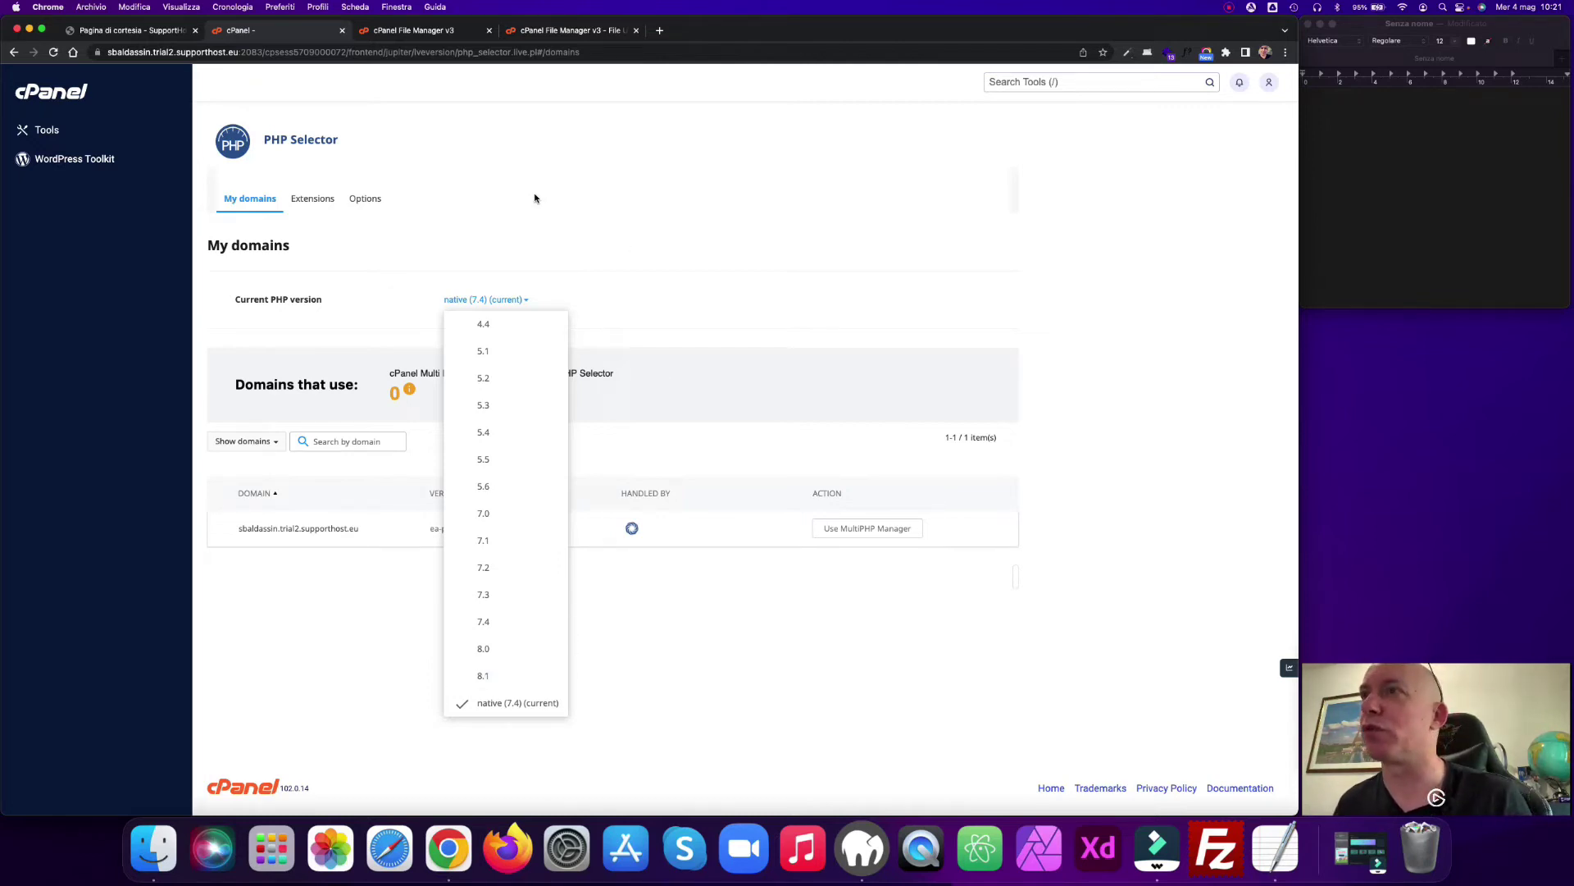
left_click(41, 131)
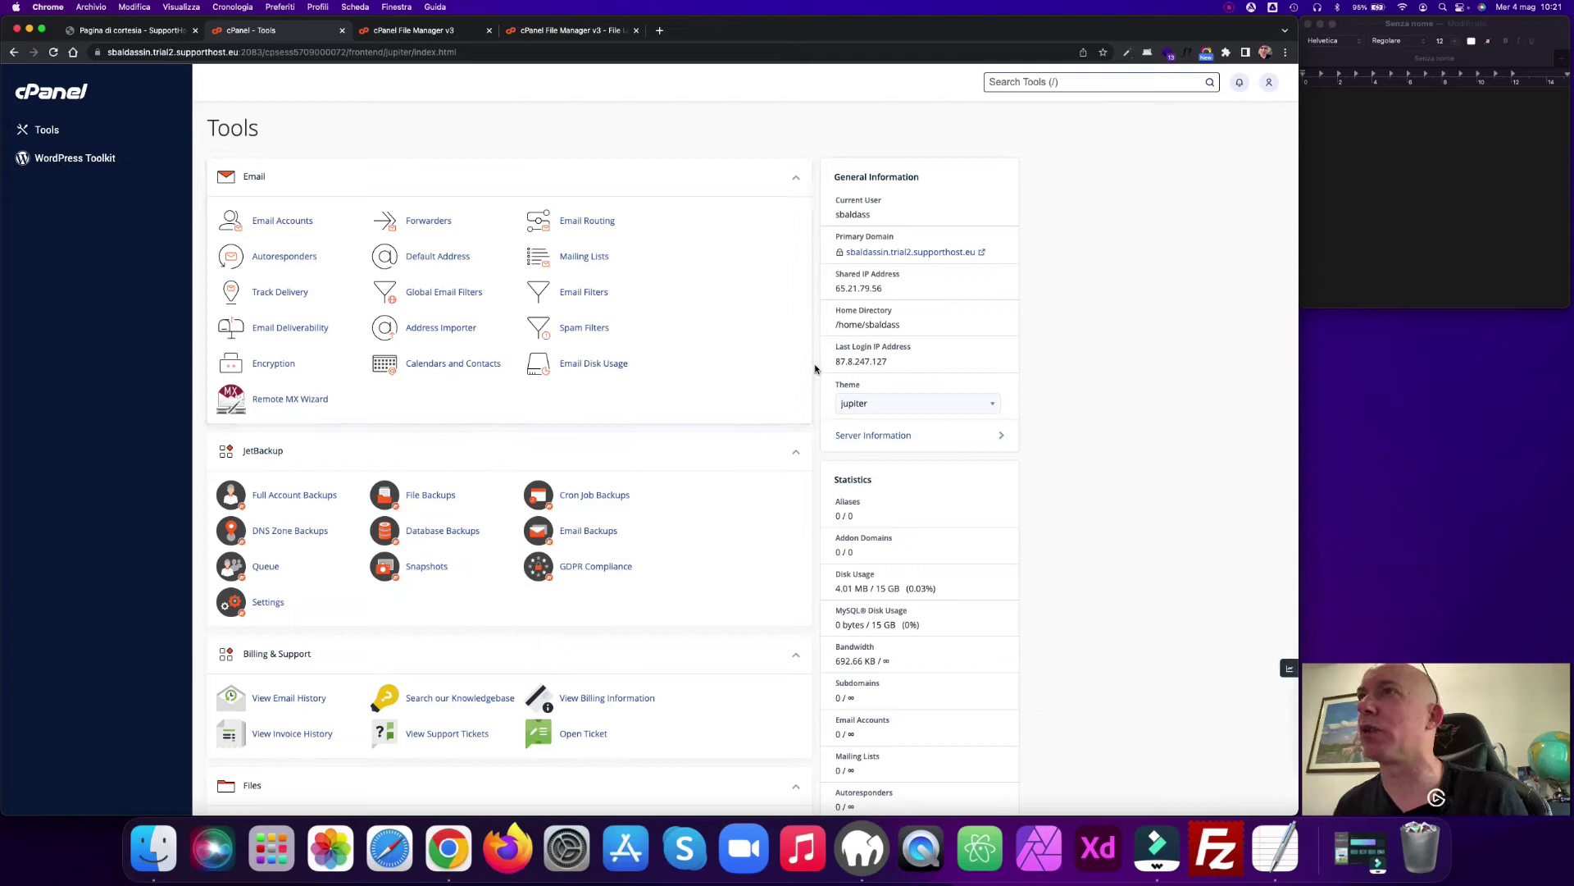
scroll(815, 369, "down", 8)
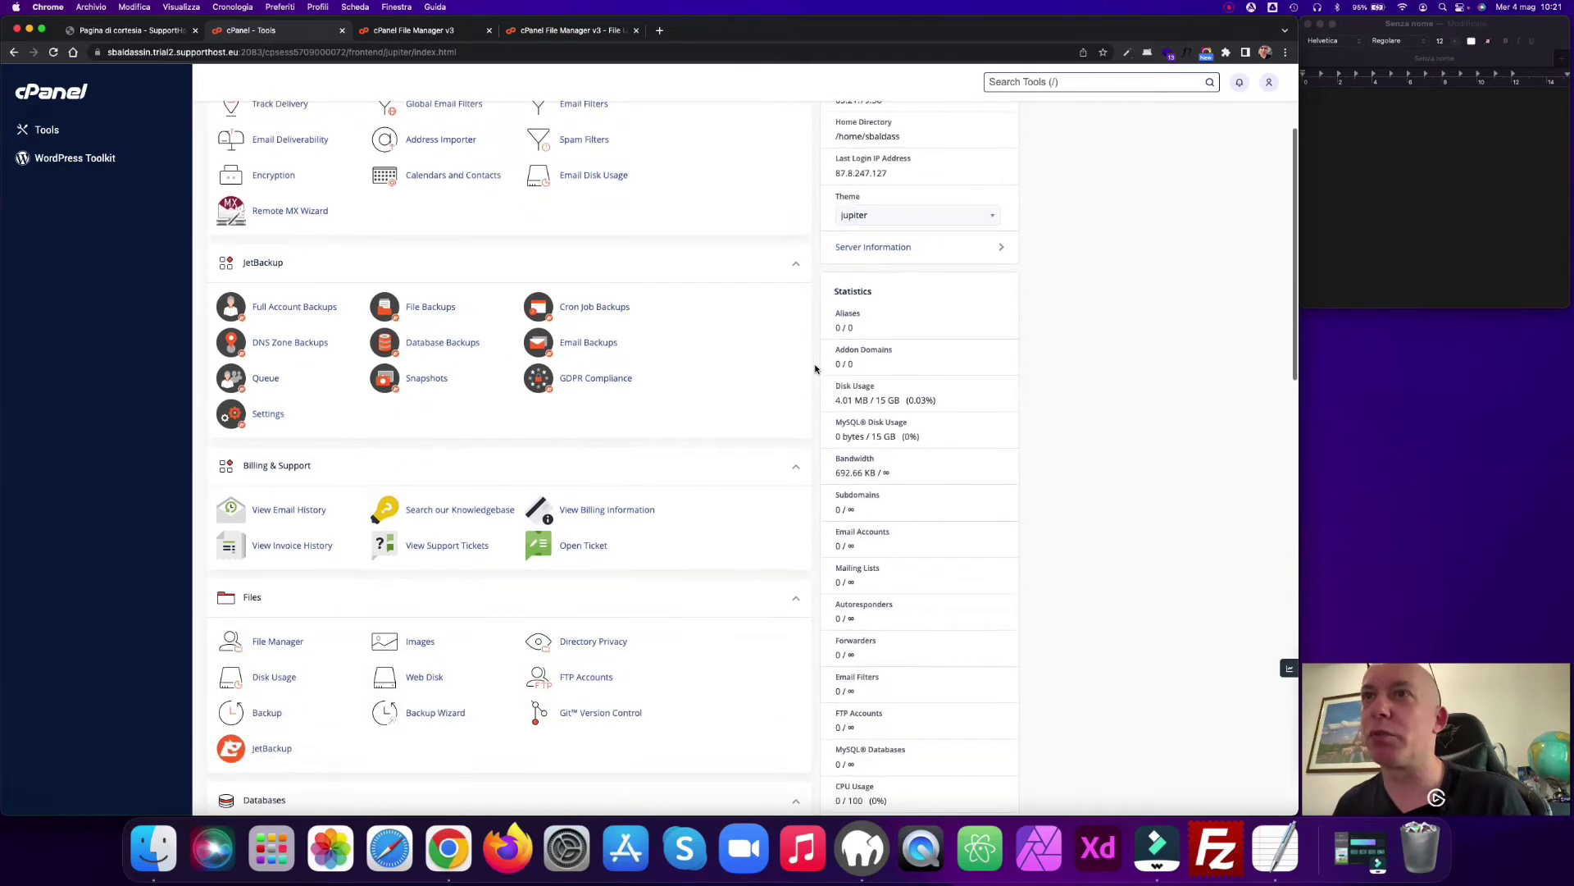
key("/")
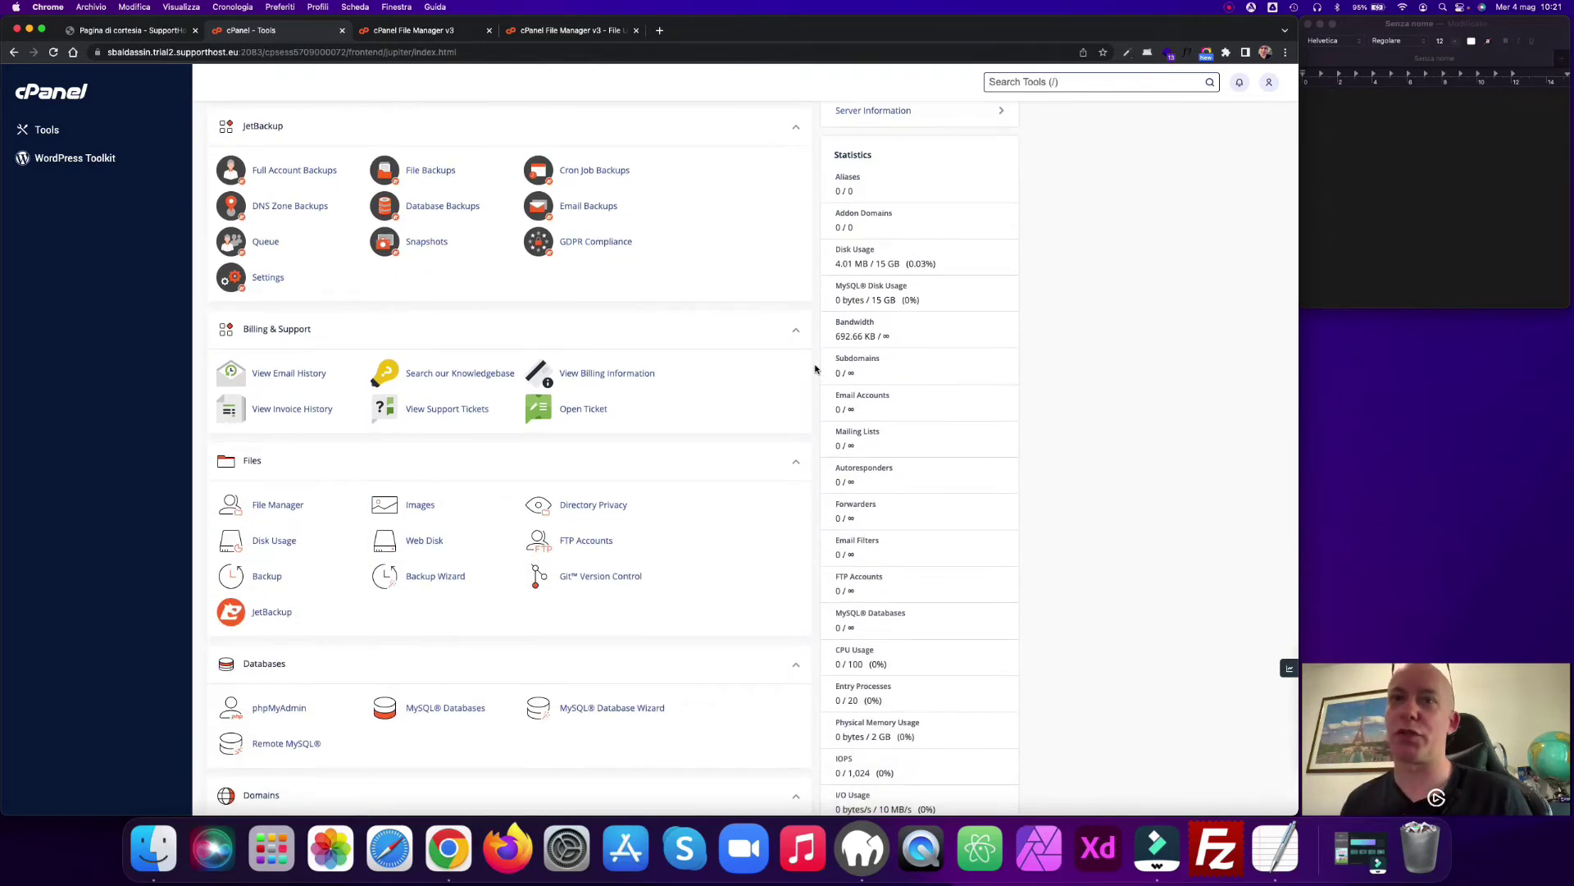
scroll(815, 369, "down", 6)
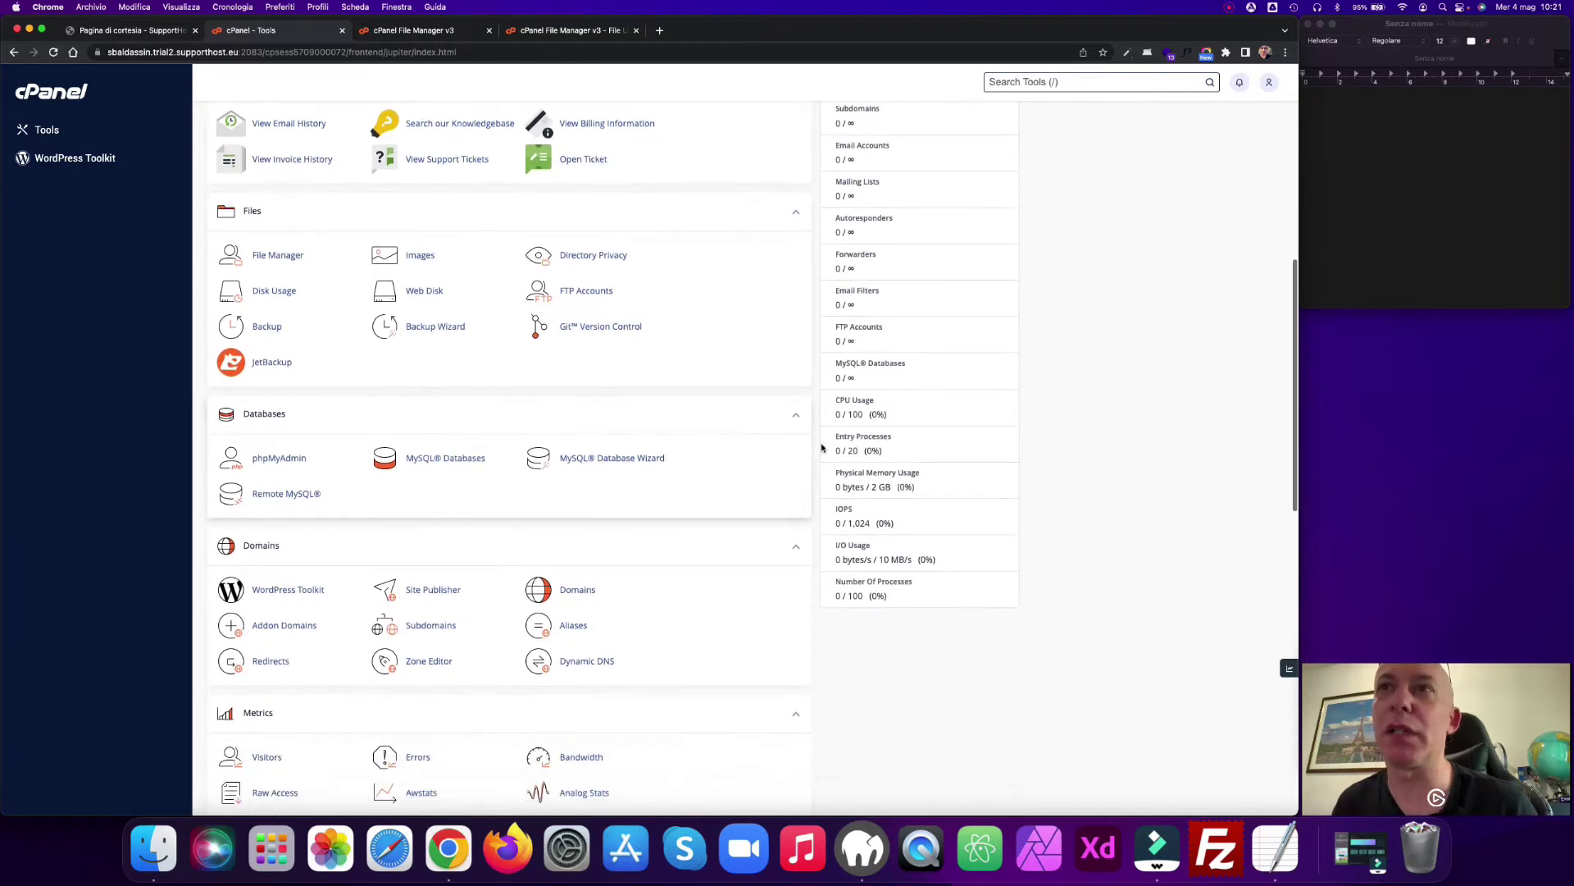
scroll(815, 449, "down", 15)
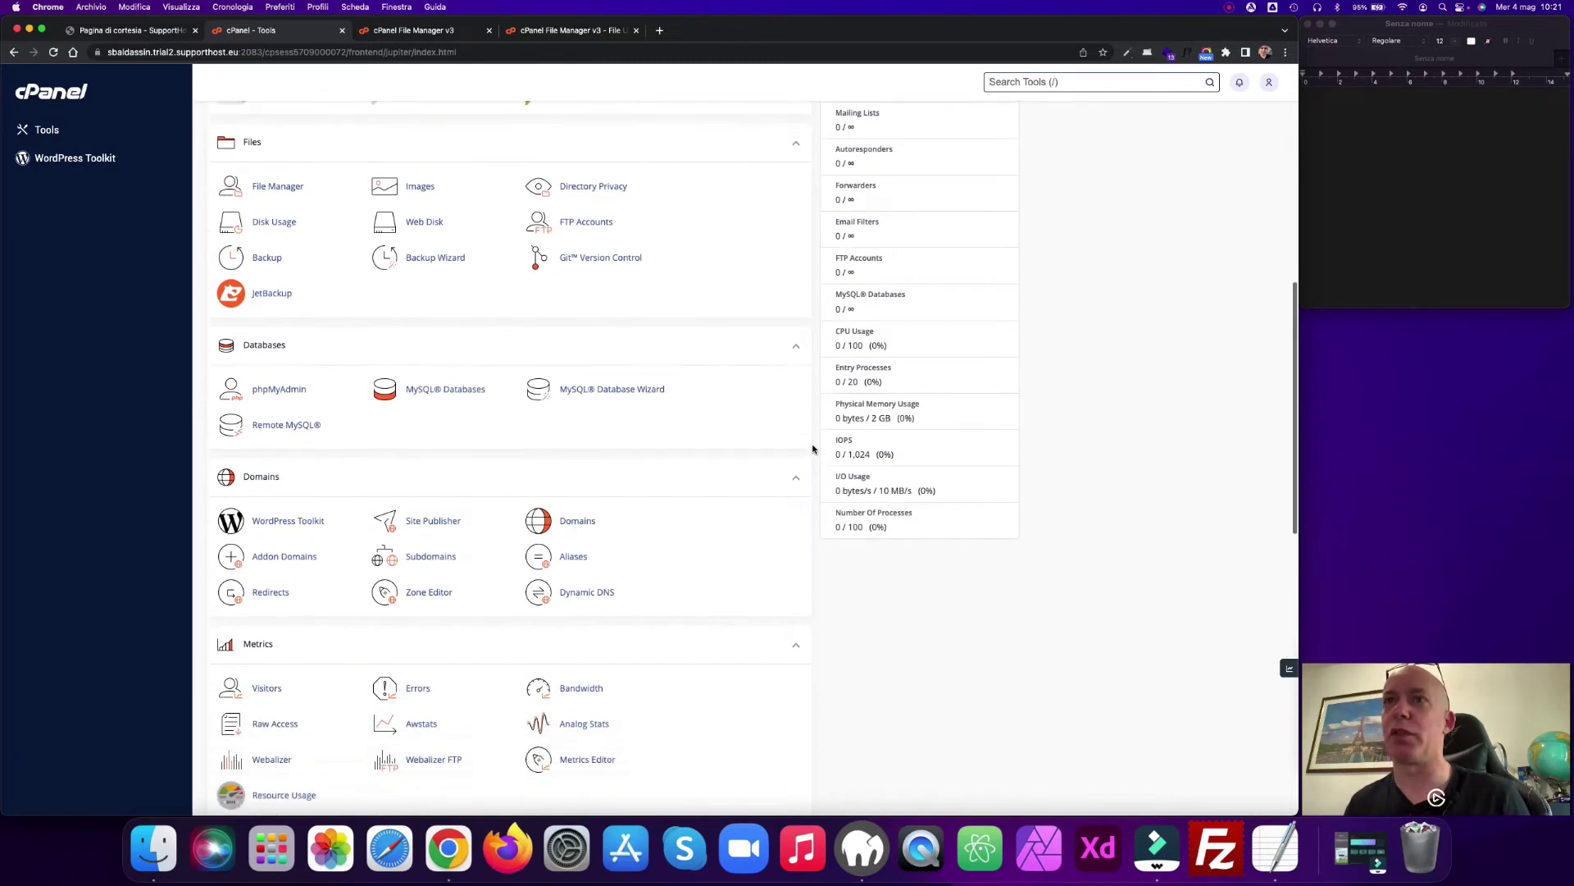
scroll(814, 449, "down", 7)
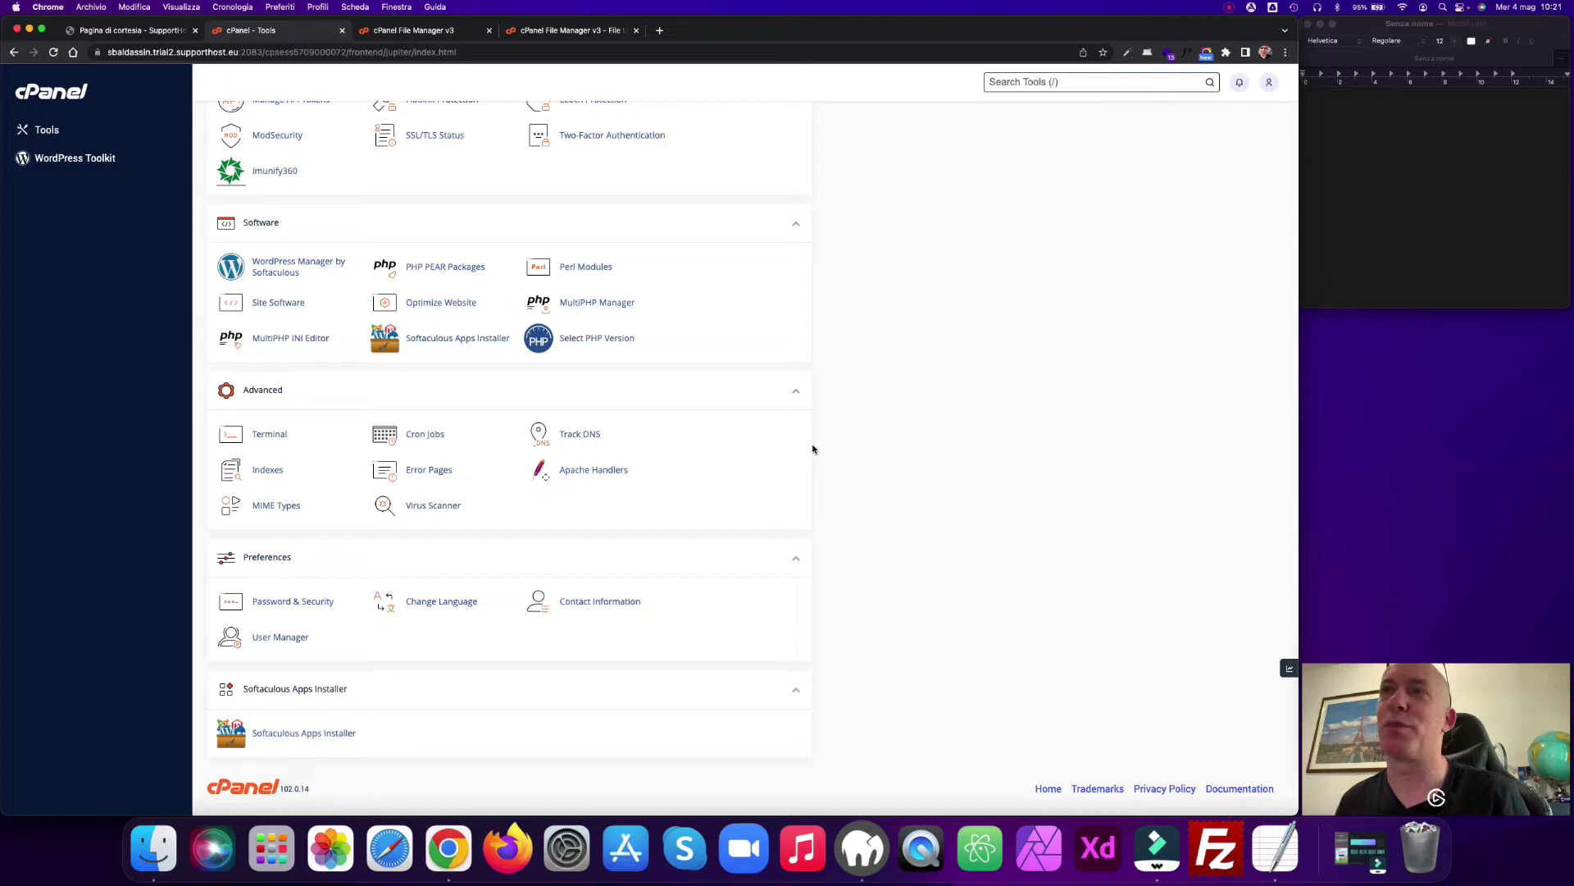
scroll(812, 448, "up", 20)
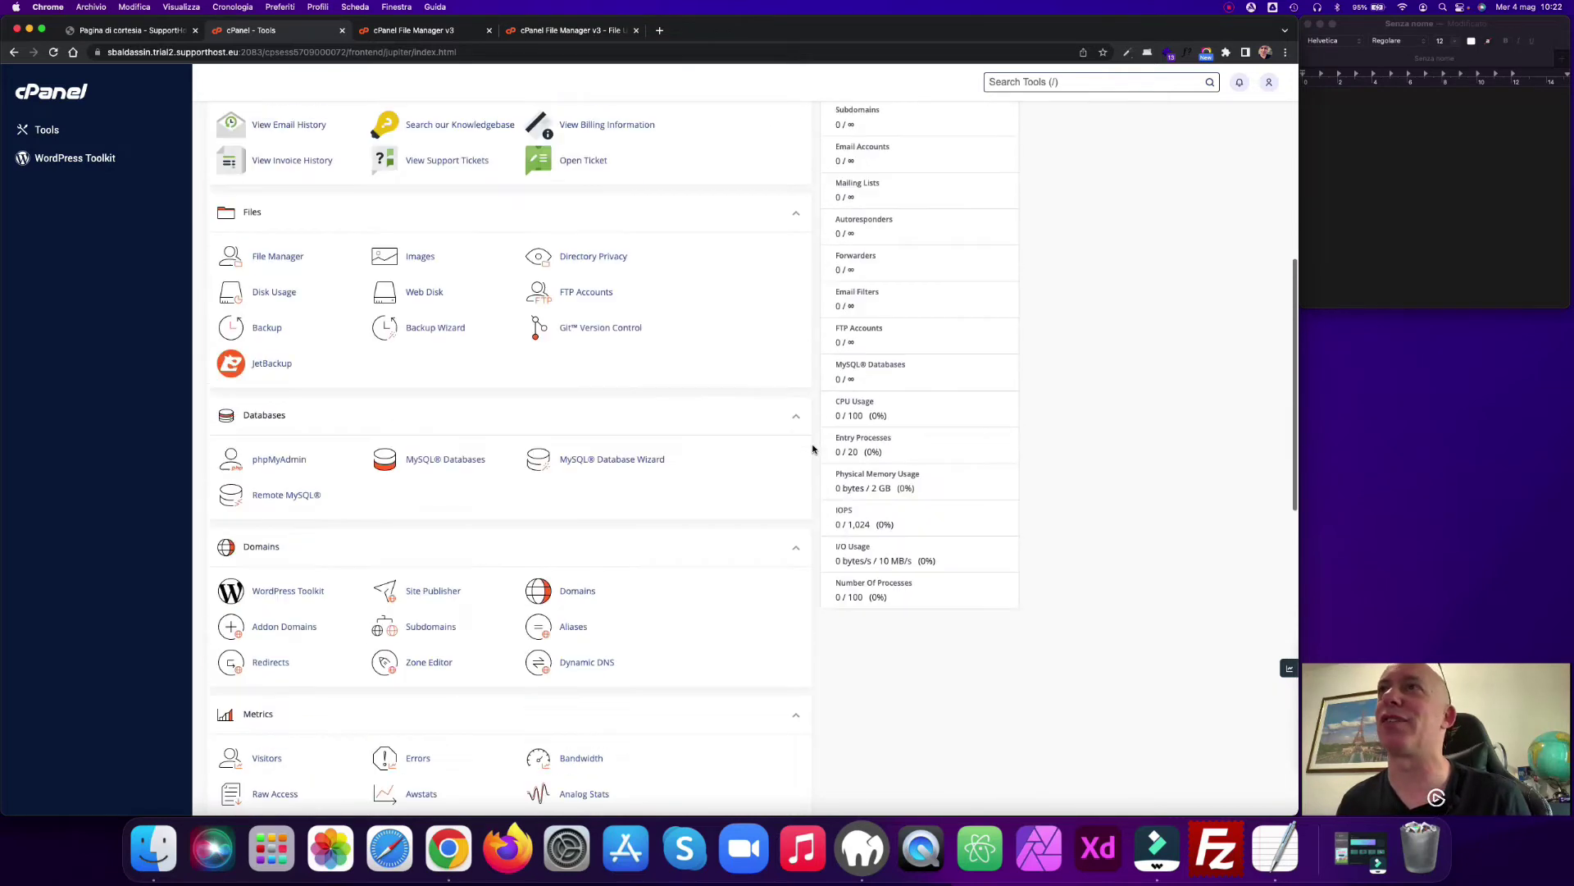
scroll(818, 447, "up", 2)
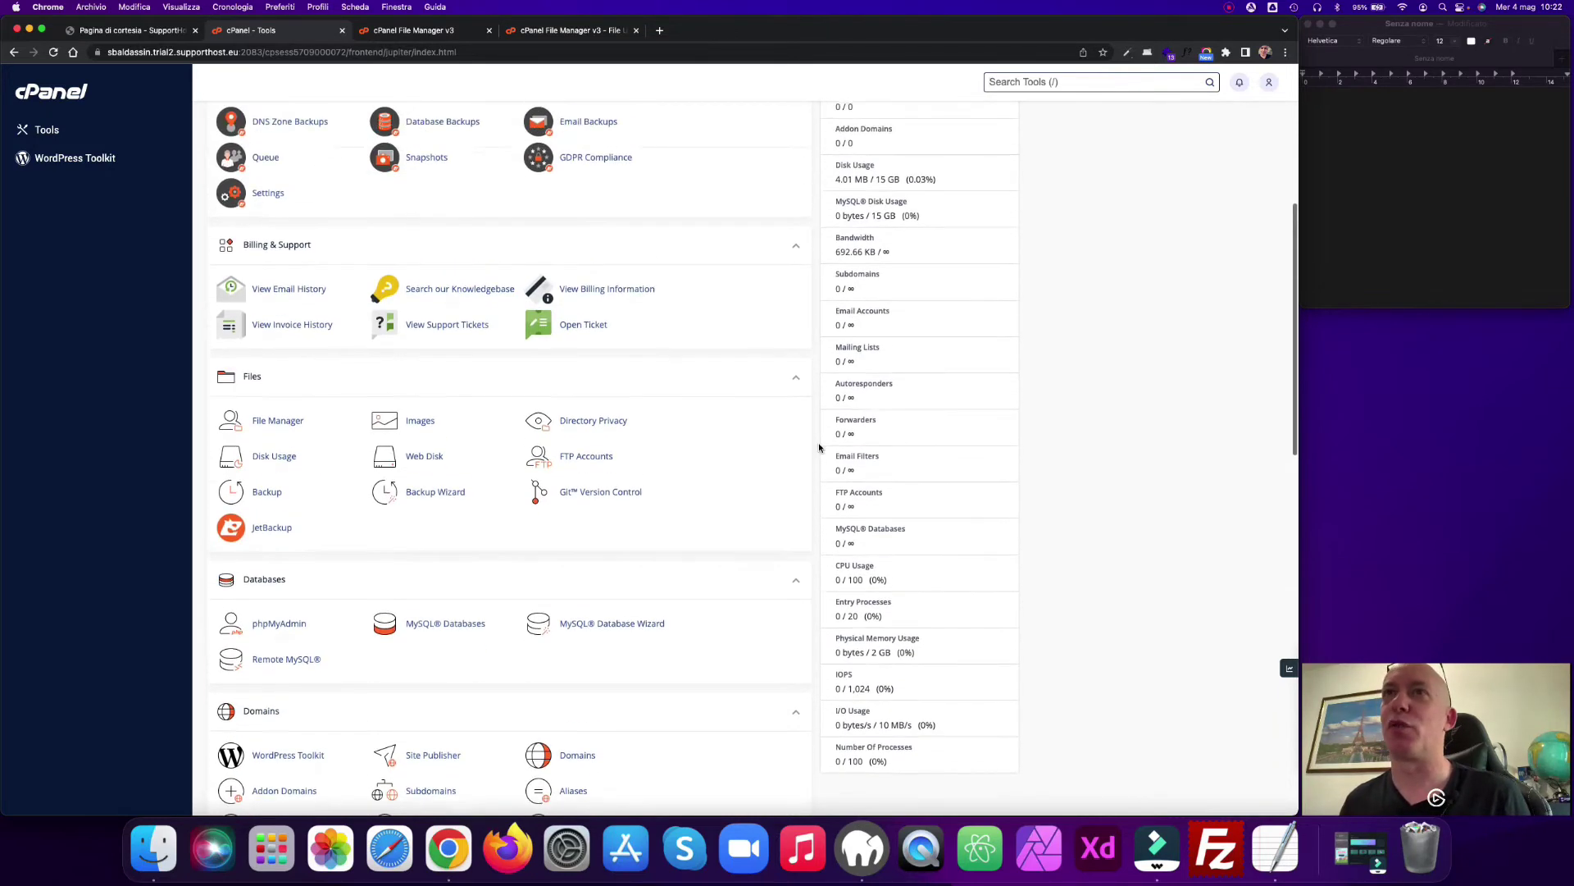
left_click(529, 35)
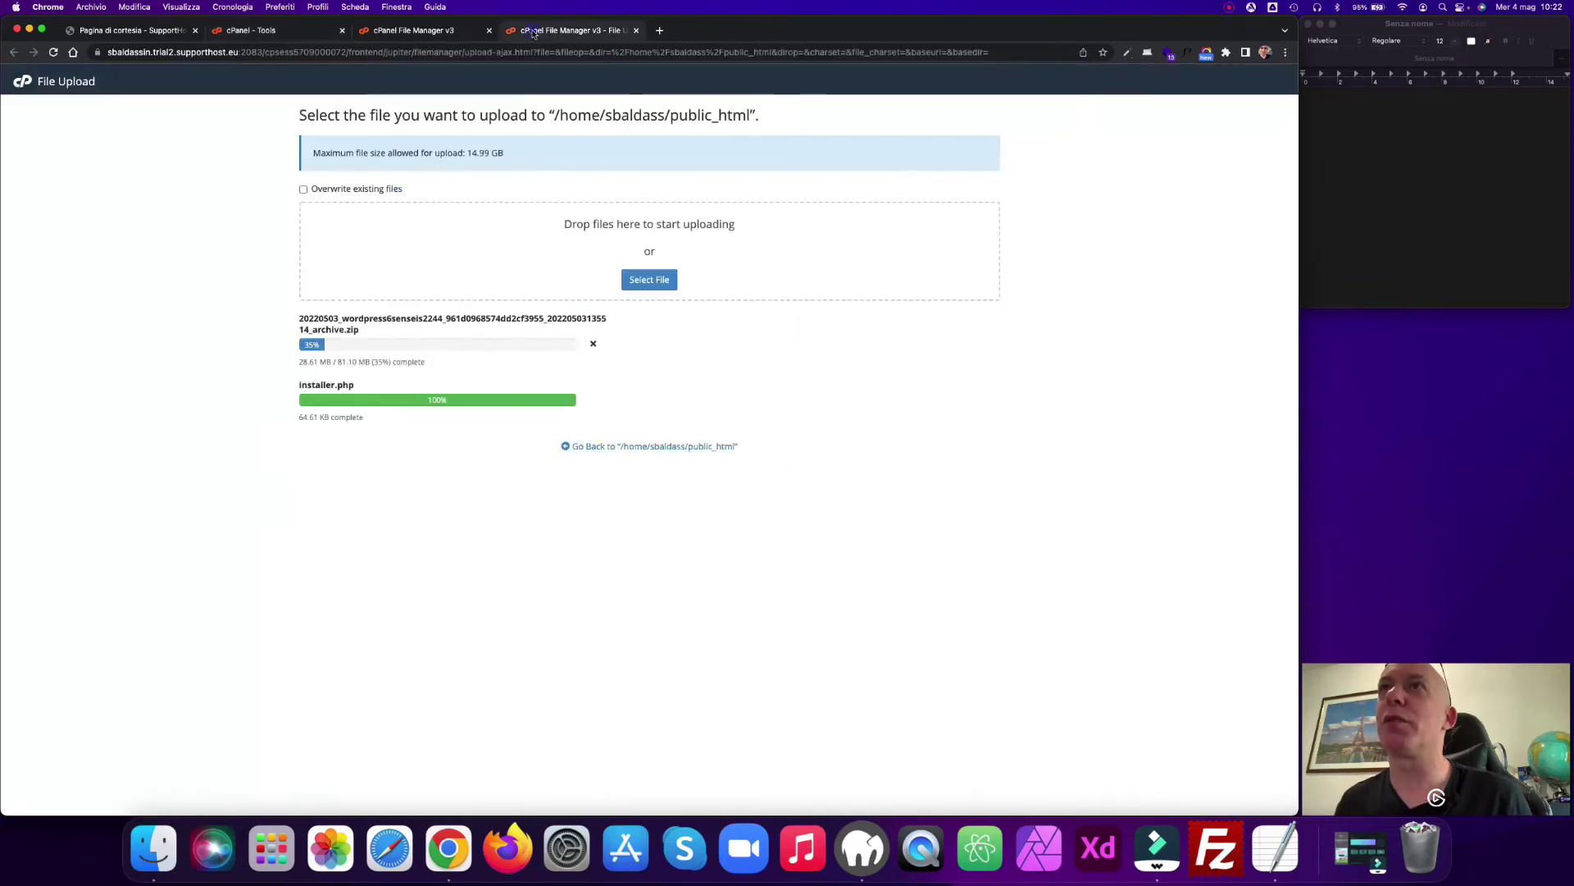
left_click(277, 30)
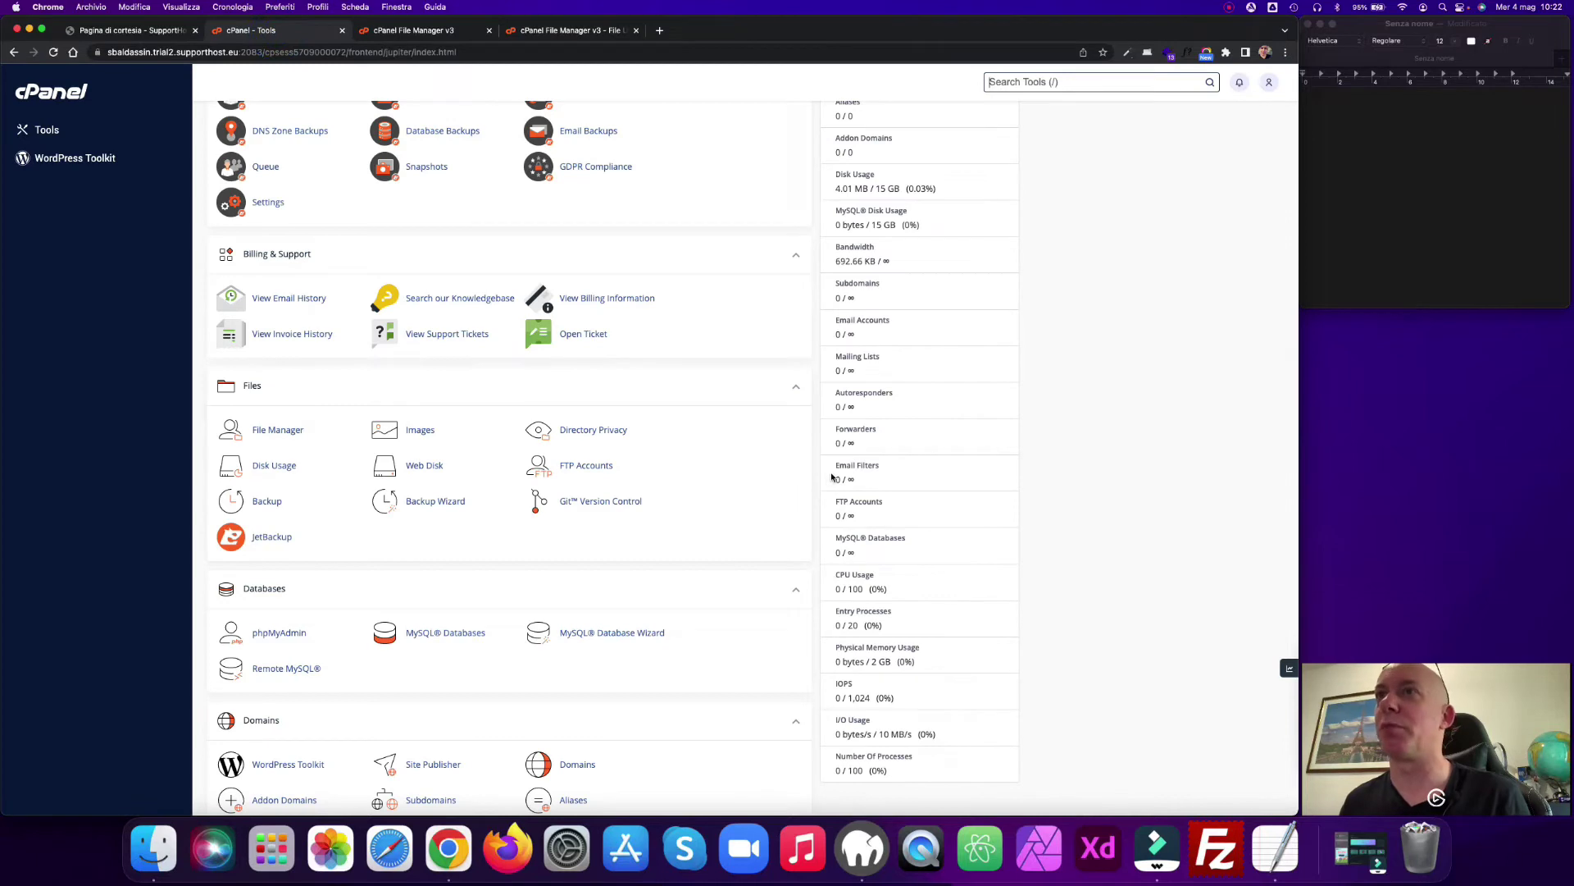
Step: Create a database named 'test' in the MySQL Database Wizard and continue to Step 2
scroll(818, 481, "down", 5)
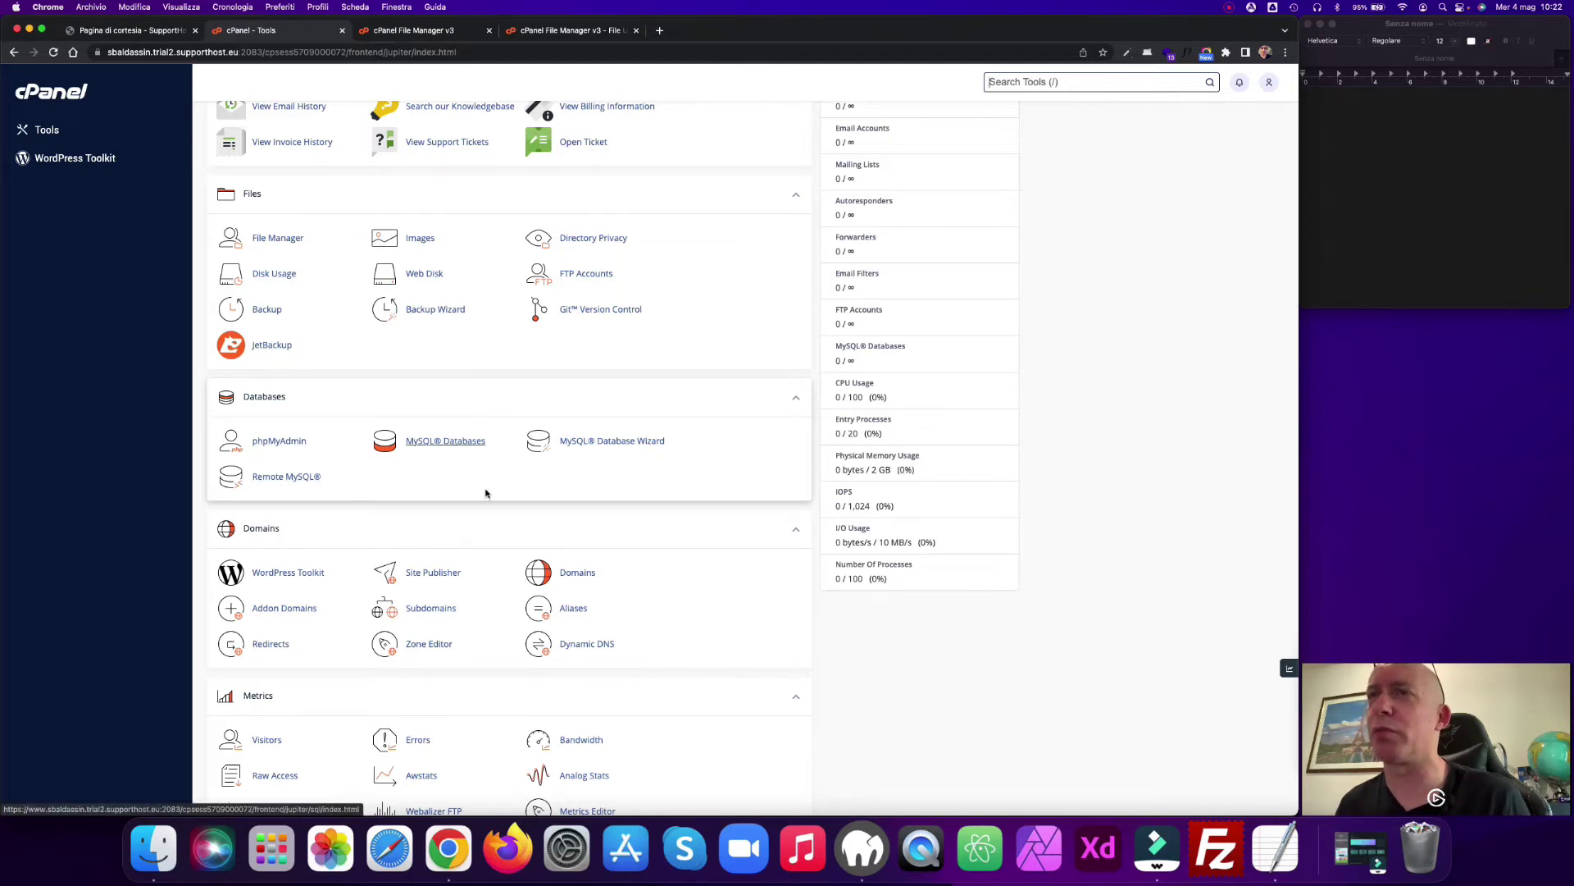
left_click(652, 443)
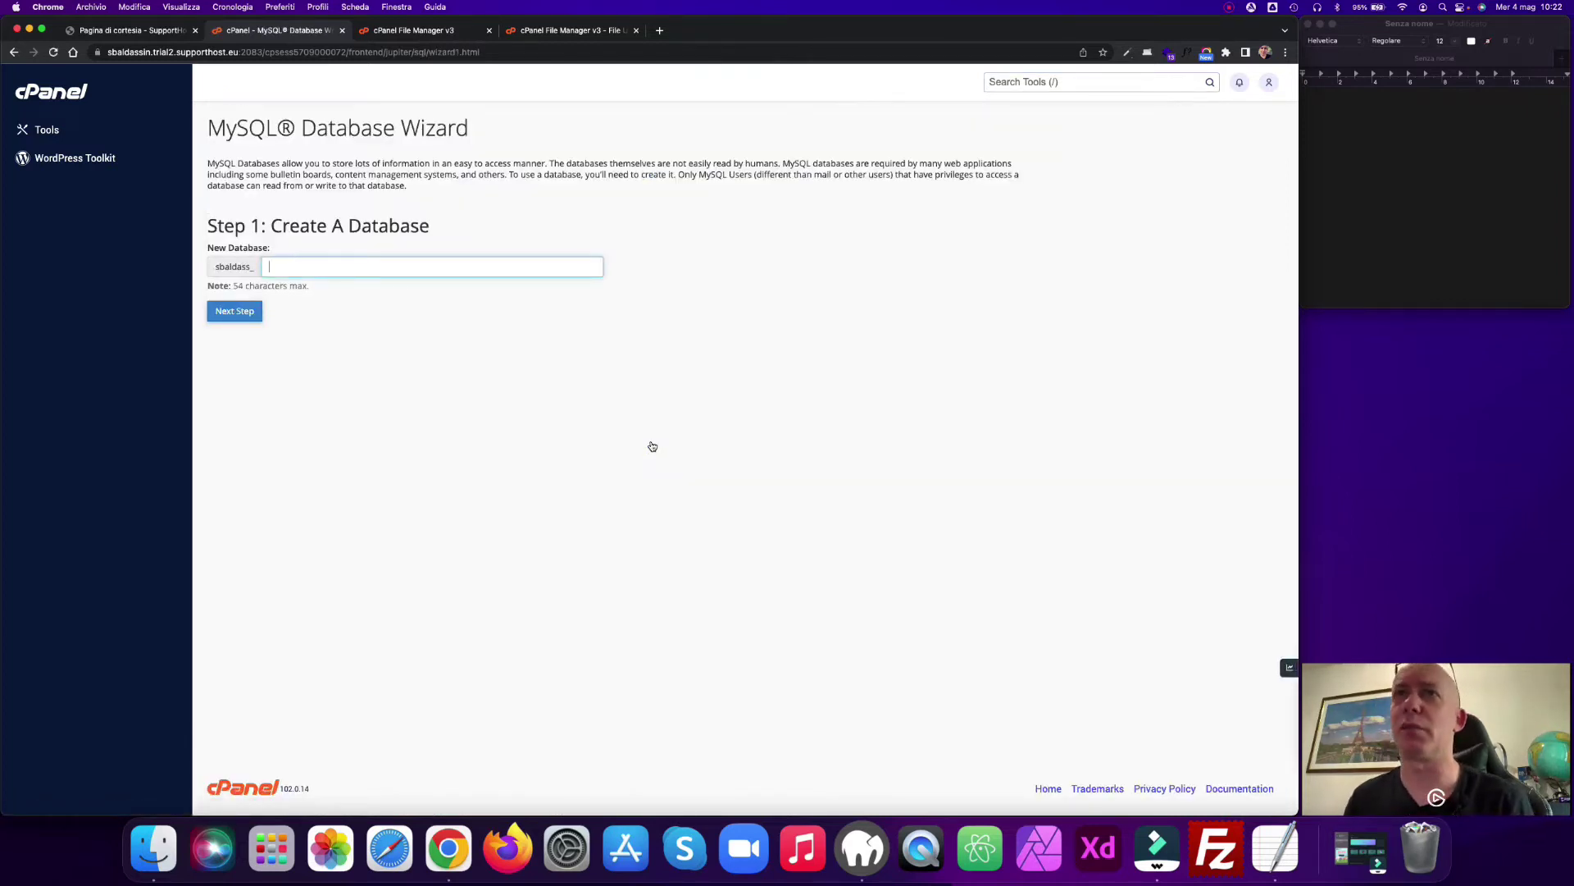
type("test")
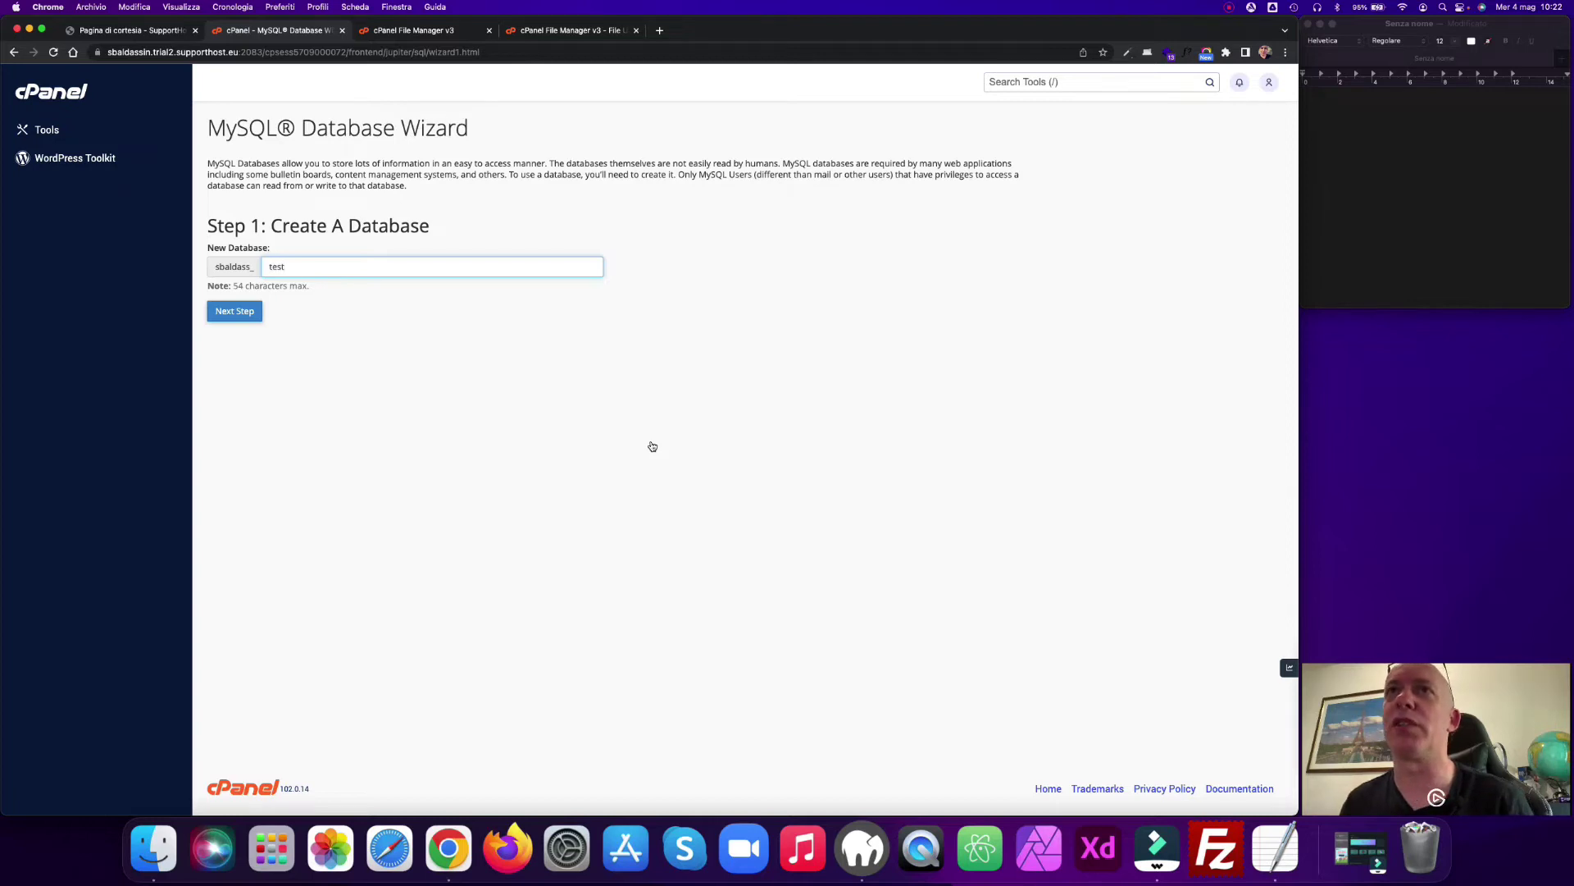
left_click(234, 311)
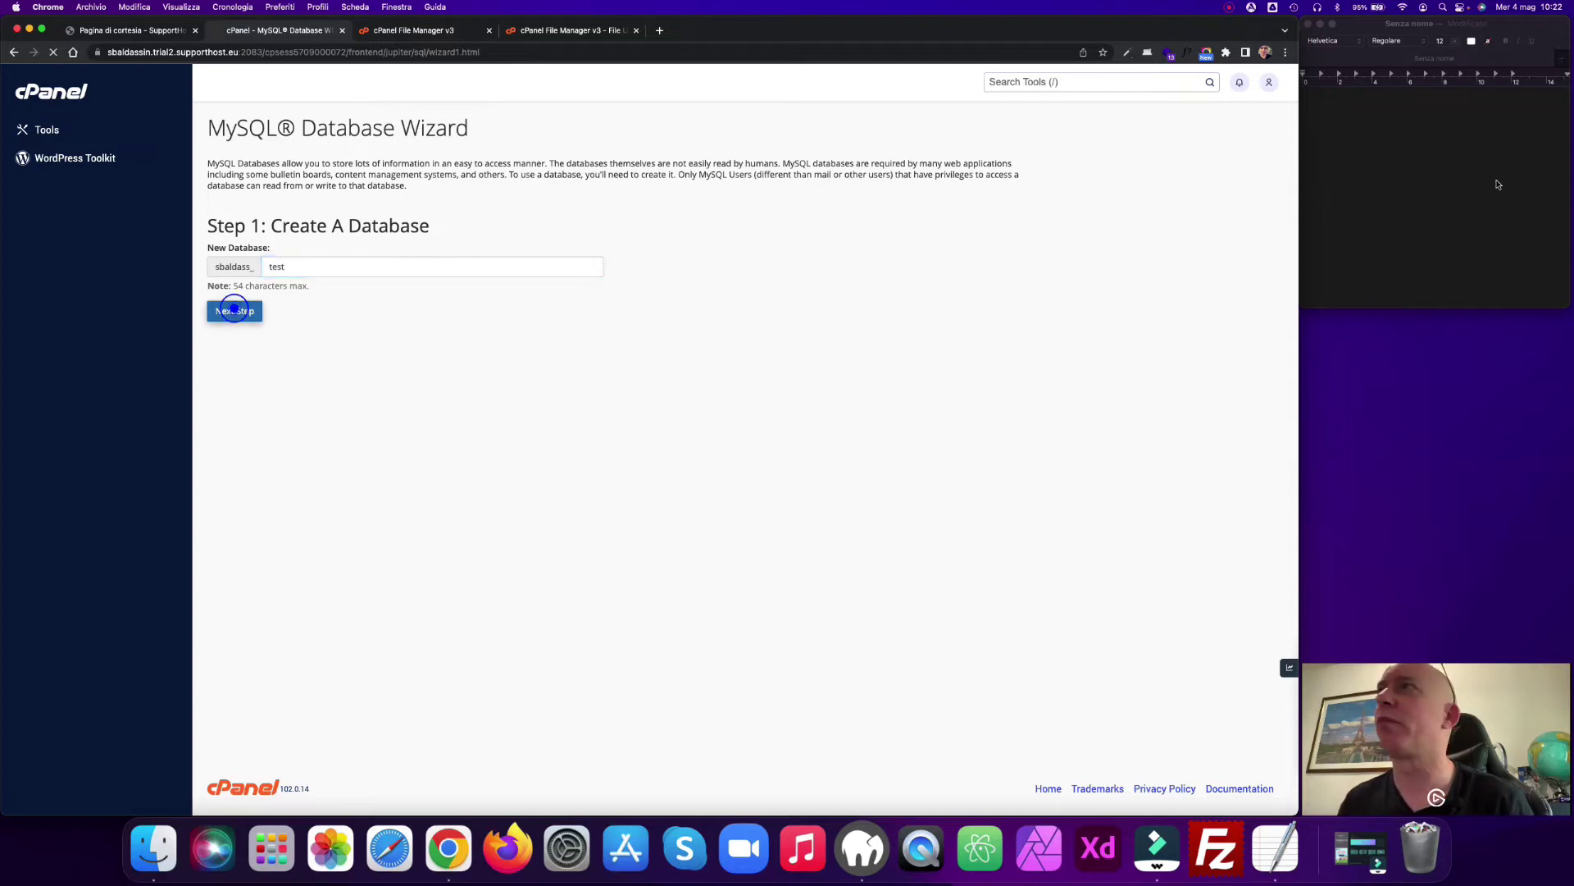
Step: Enter admin as the database username and note the database name in TextEdit
left_click(1384, 150)
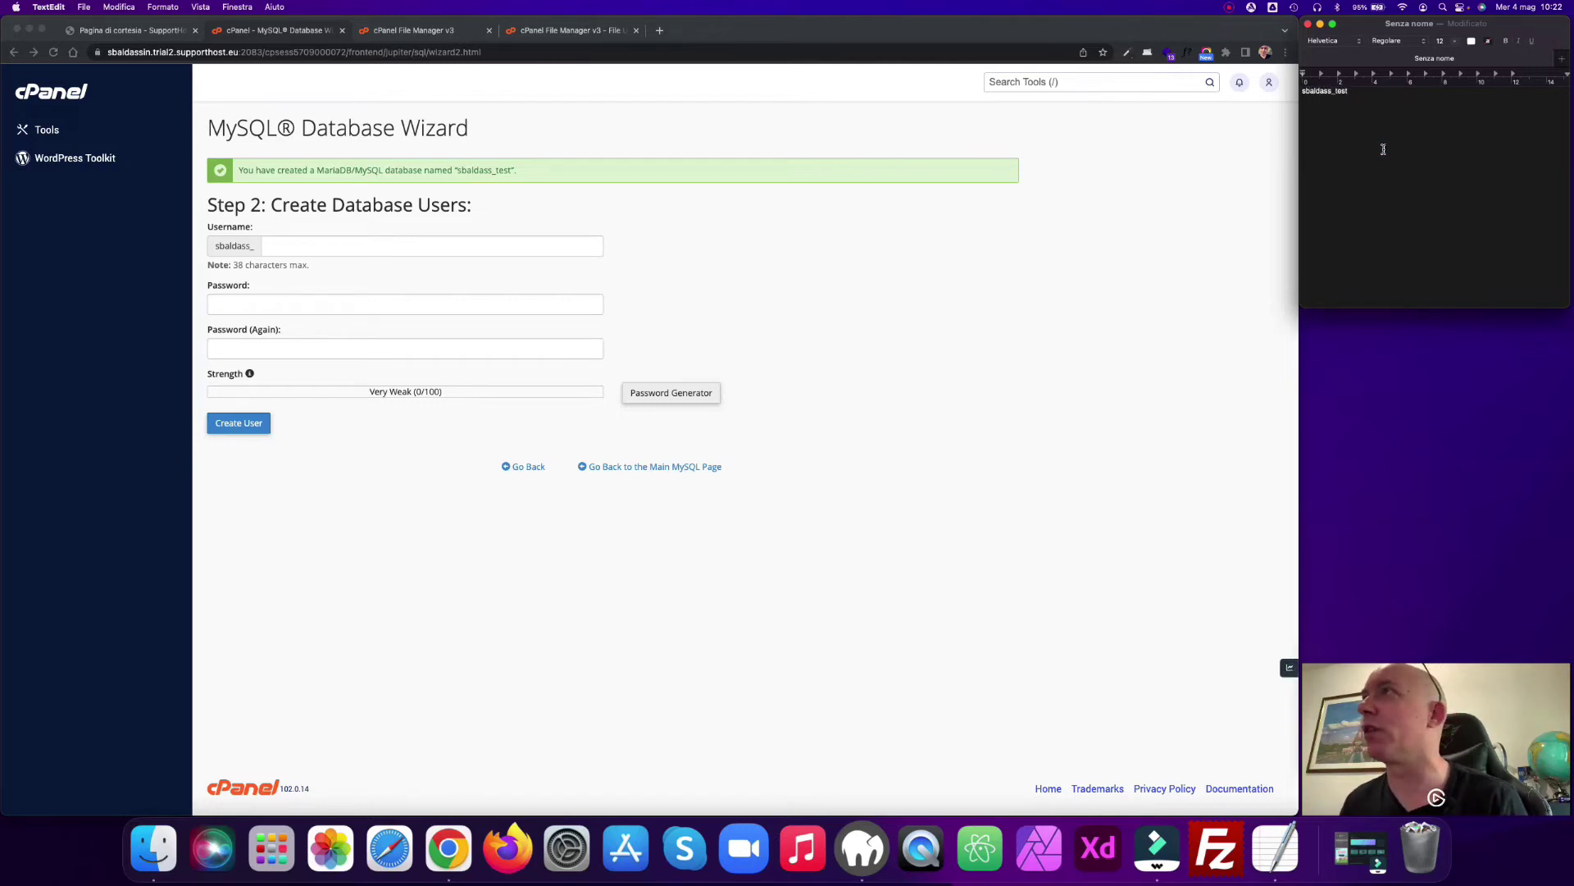
left_click(316, 250)
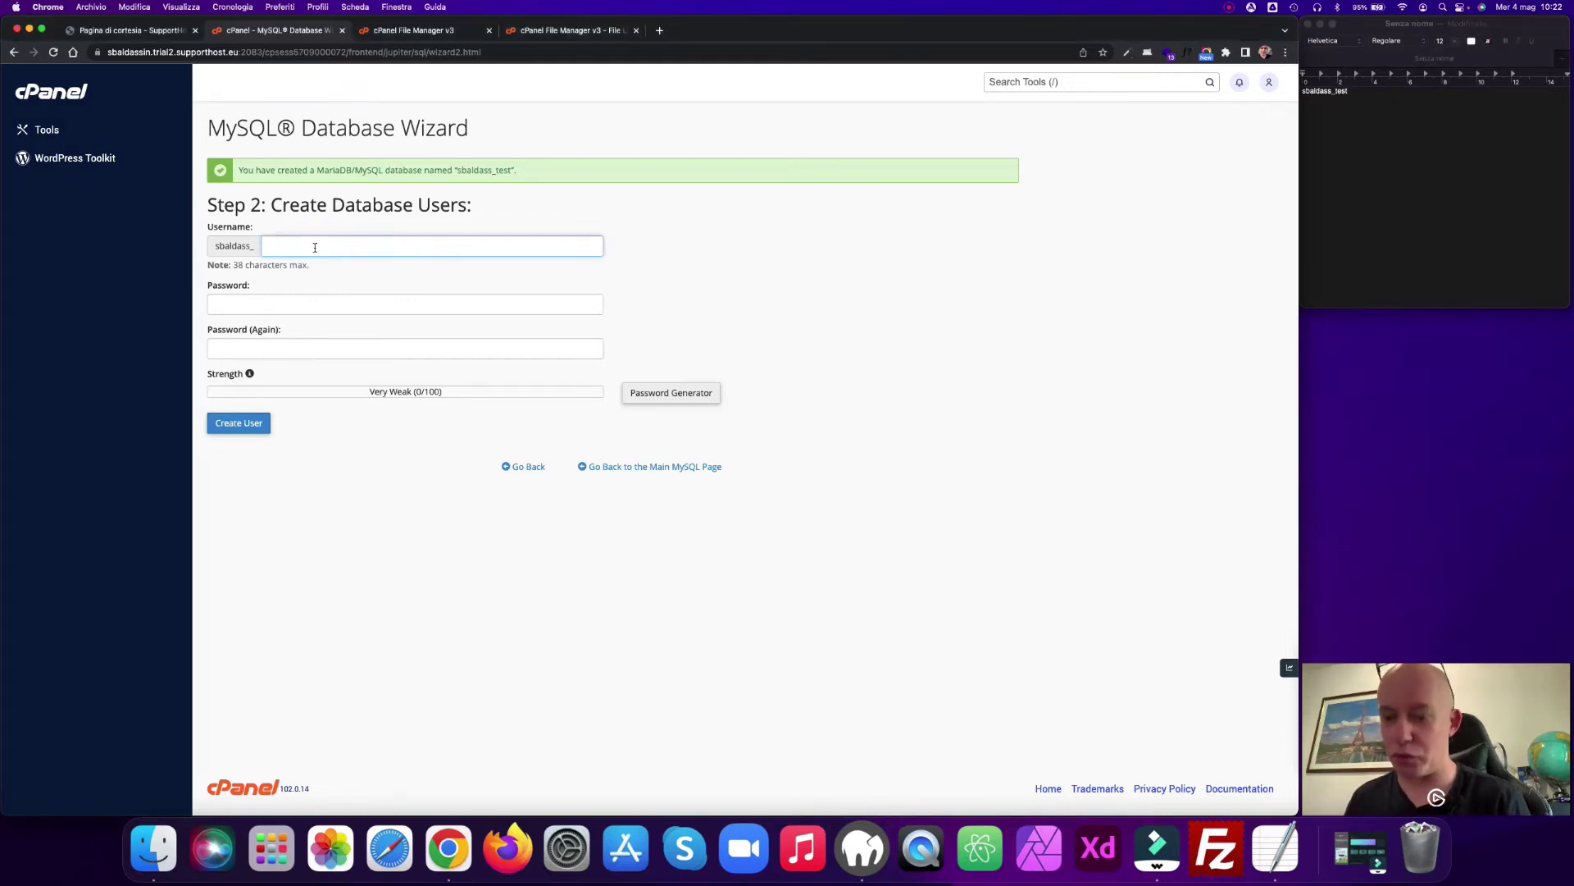
type("admin")
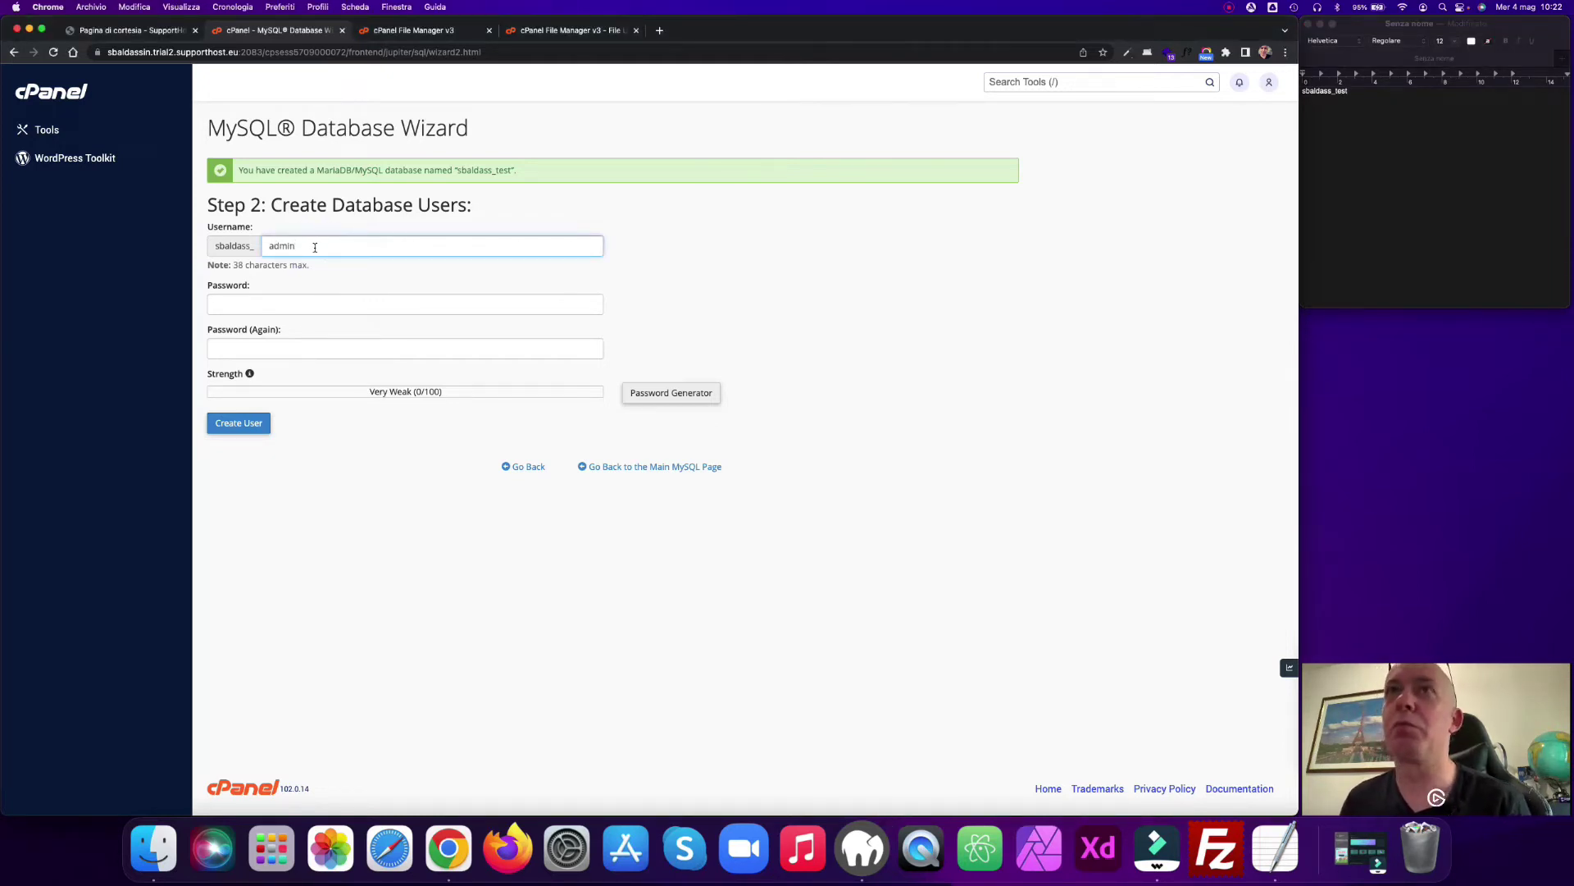
left_click(1355, 94)
triple_click(1356, 94)
key("super+c")
left_click(1368, 93)
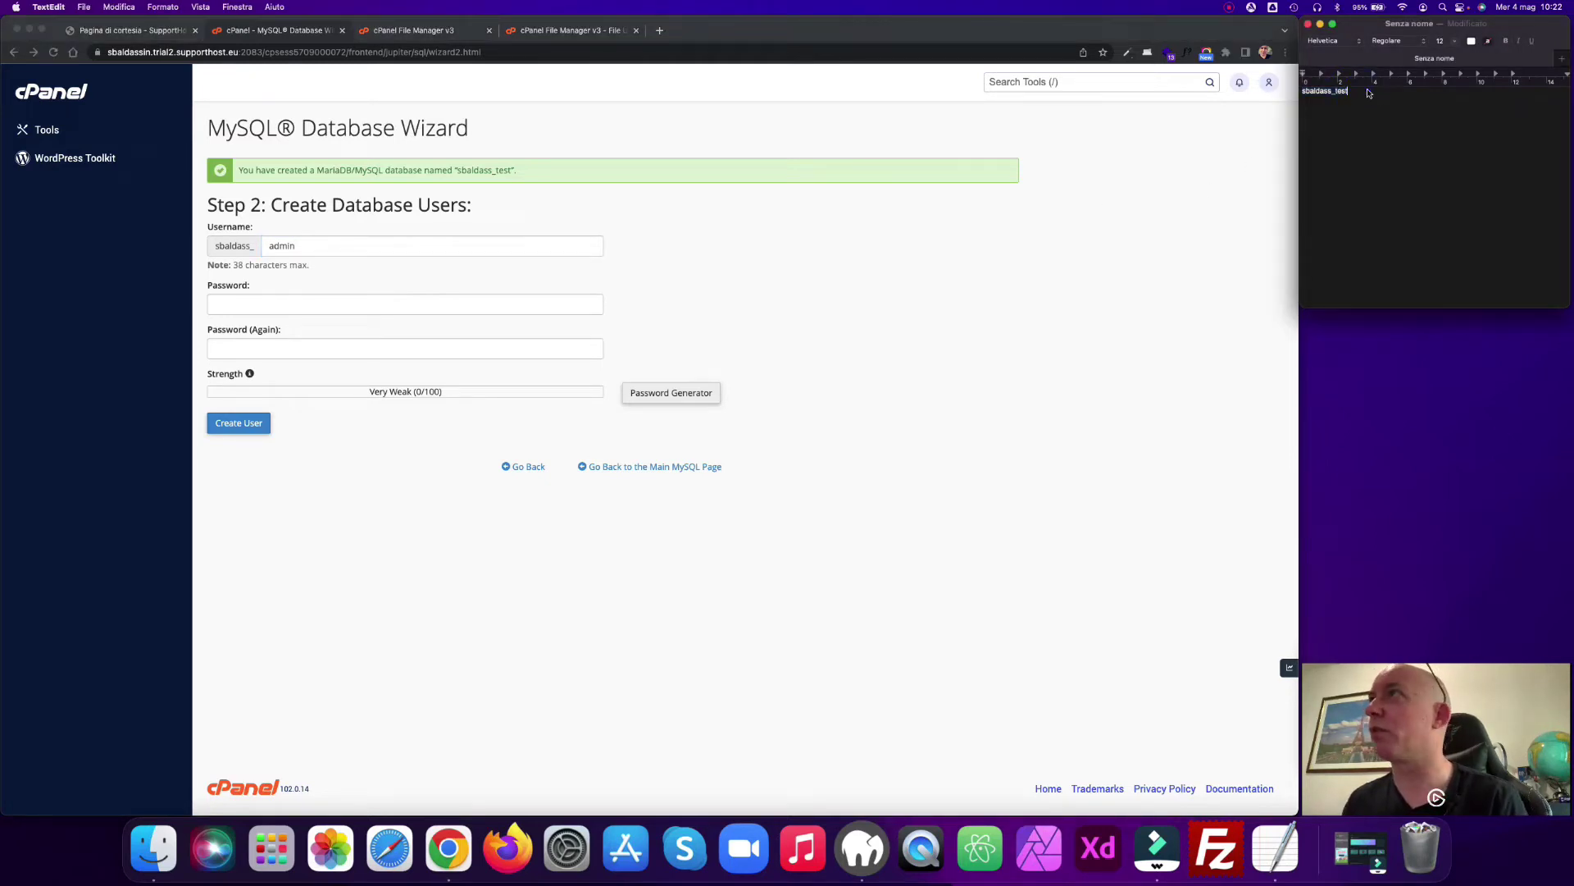
key("Return")
key("super+v")
key("BackSpace")
key("BackSpace")
key("BackSpace")
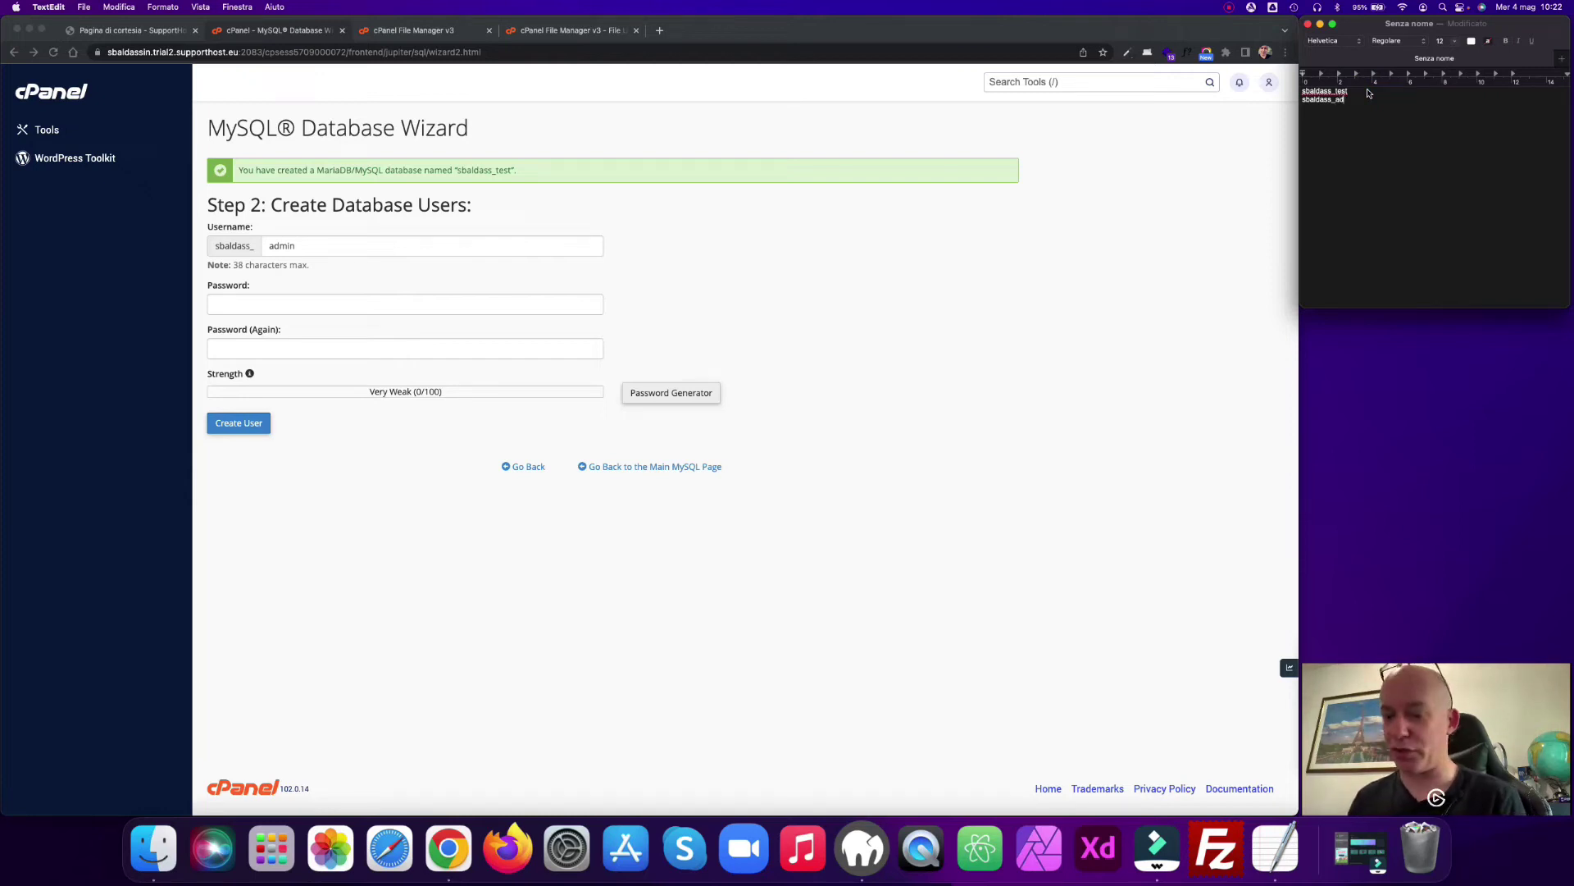
Step: Generate a very strong password, save it in the notes, apply it, and create the user
left_click(415, 261)
left_click(654, 394)
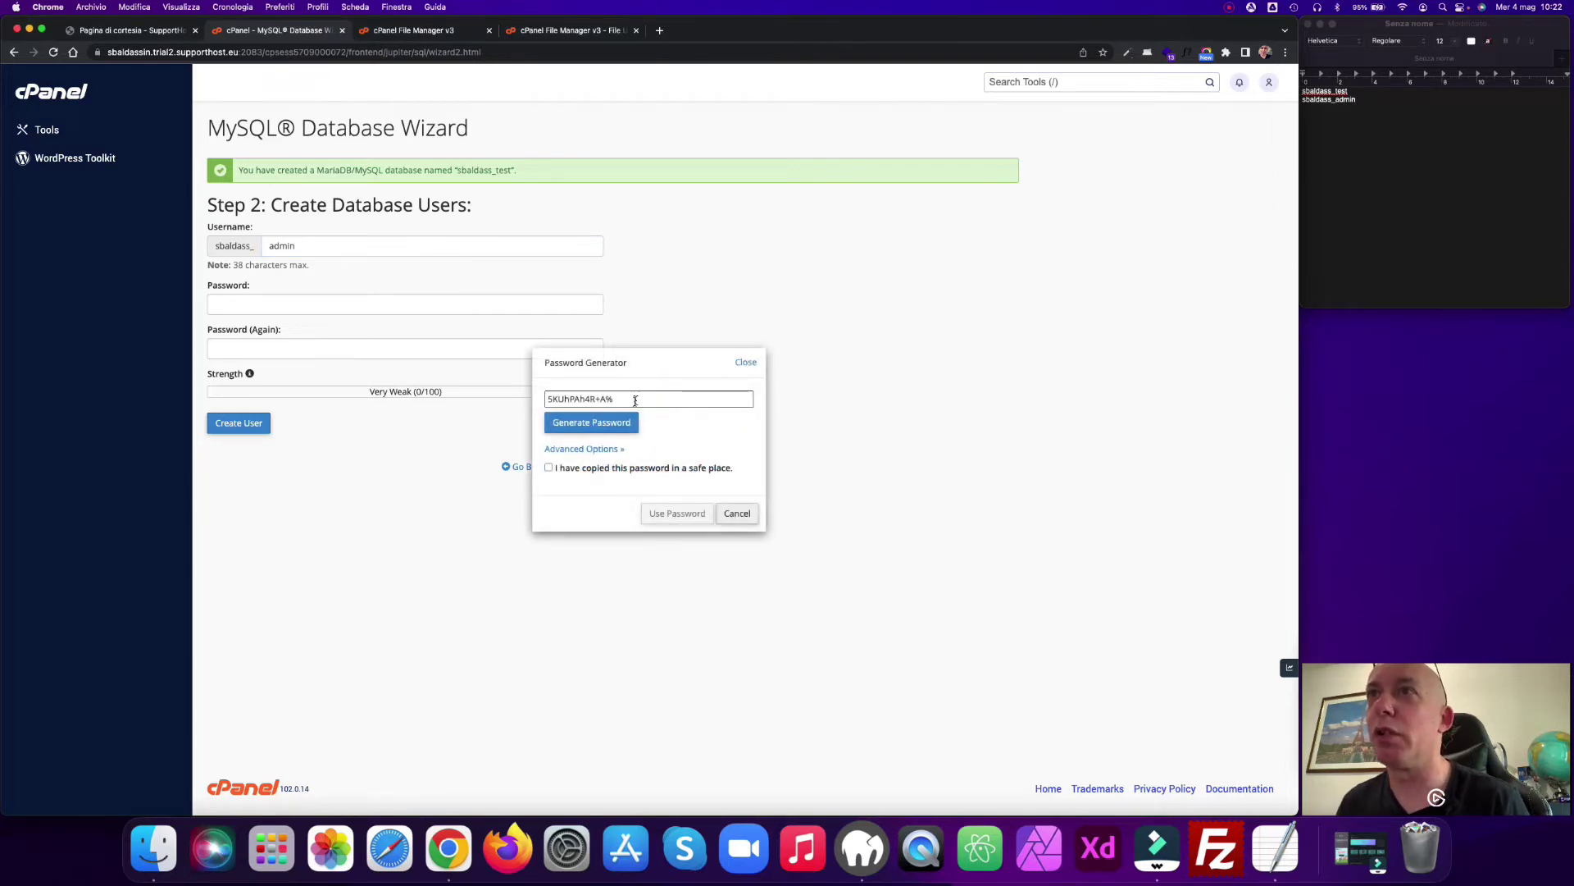
left_click(550, 467)
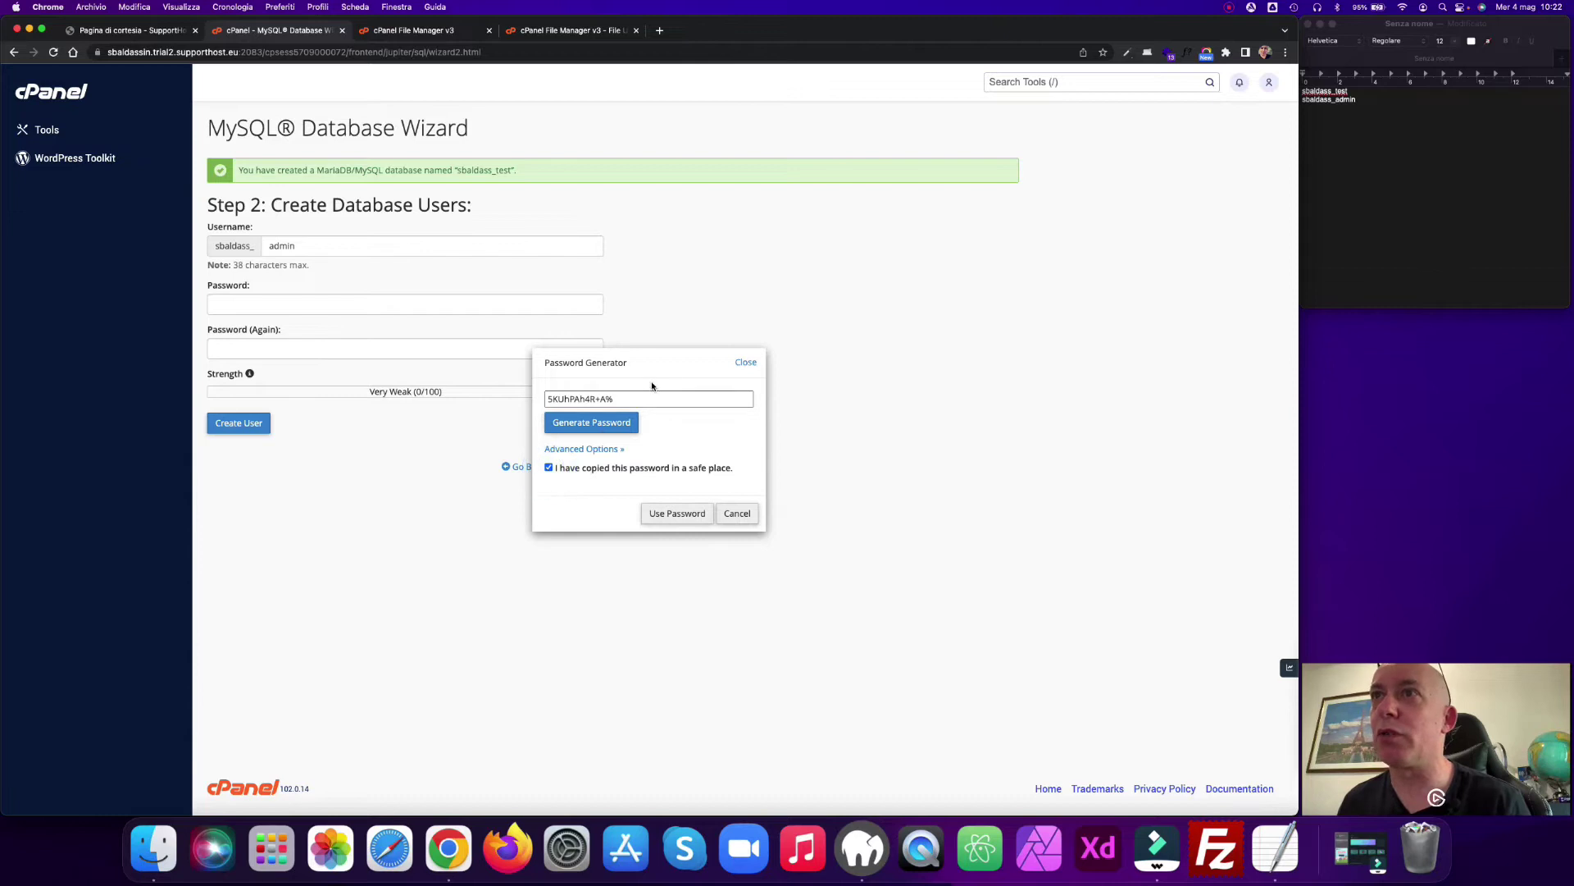
left_click_drag(619, 399, 520, 400)
key("super+c")
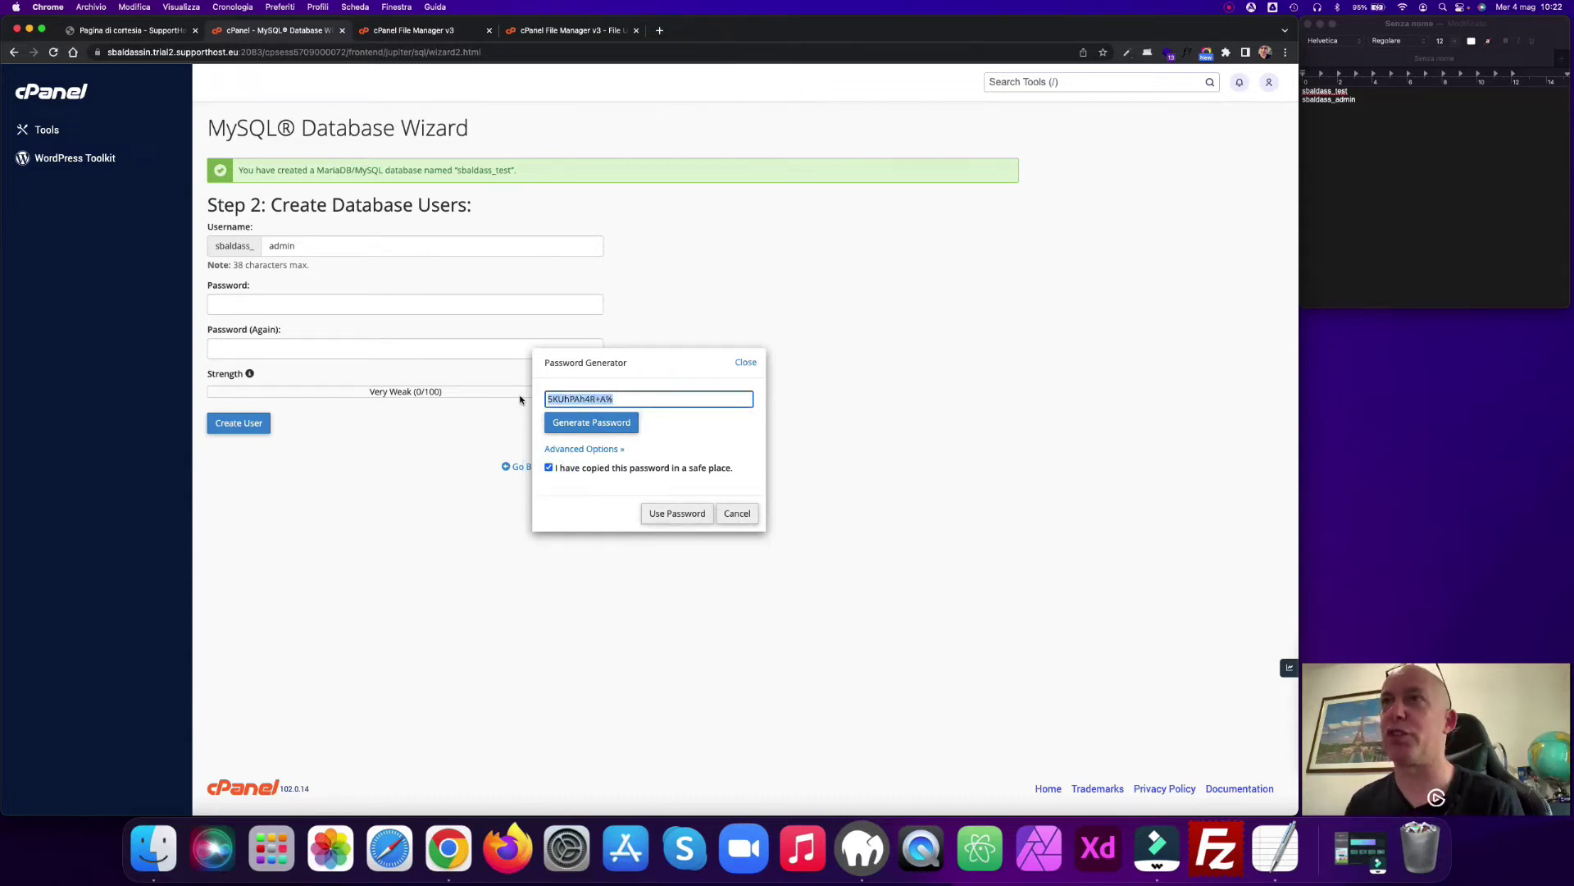
left_click(1369, 119)
key("super+v")
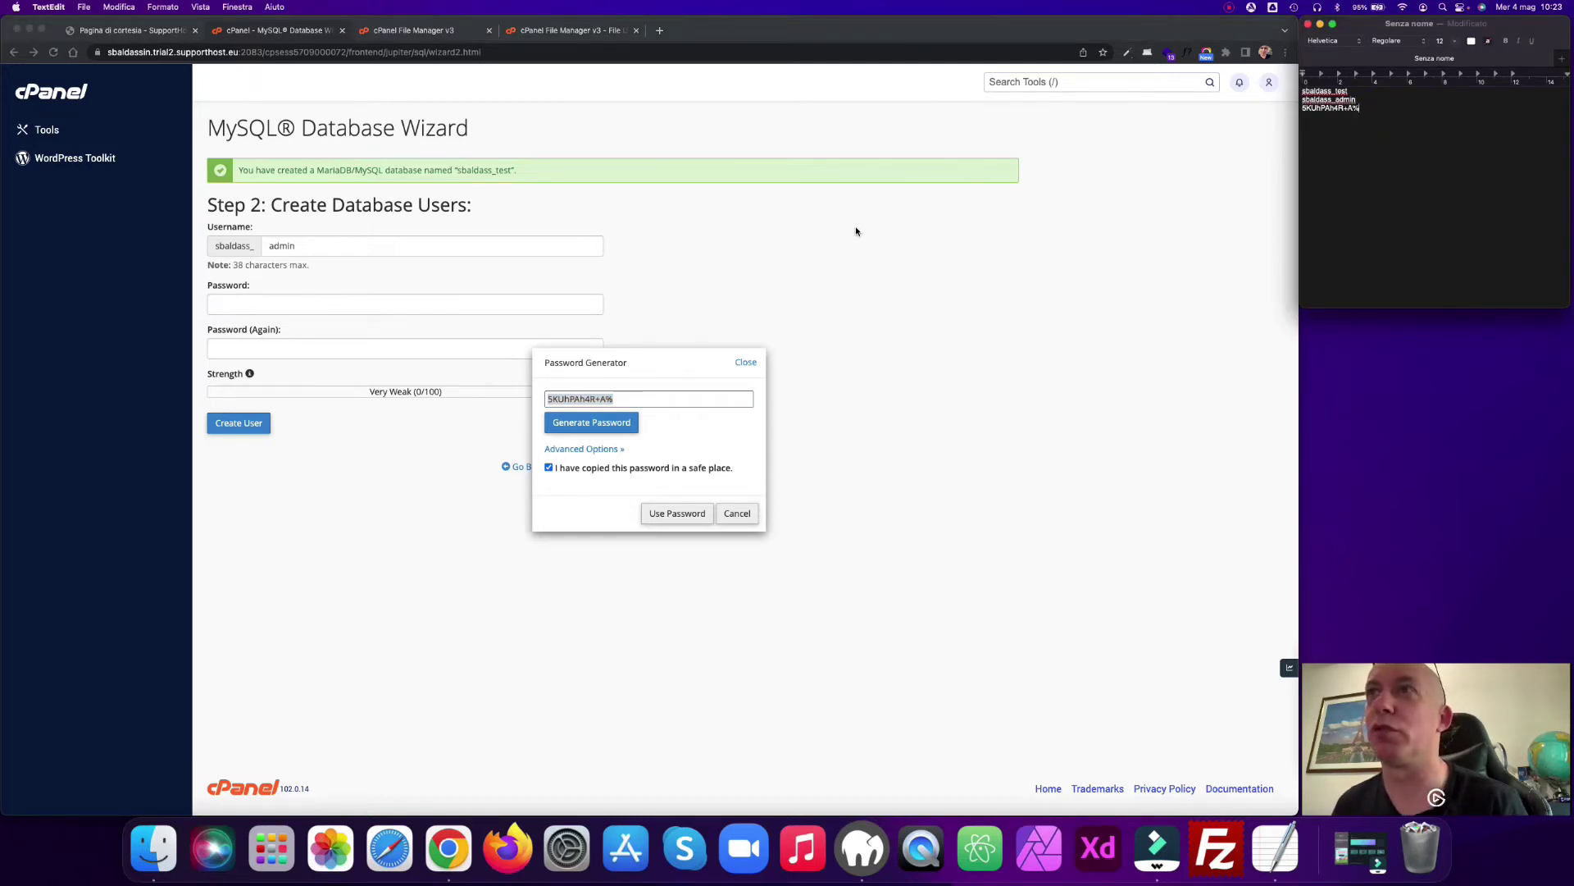
left_click(856, 232)
left_click(689, 512)
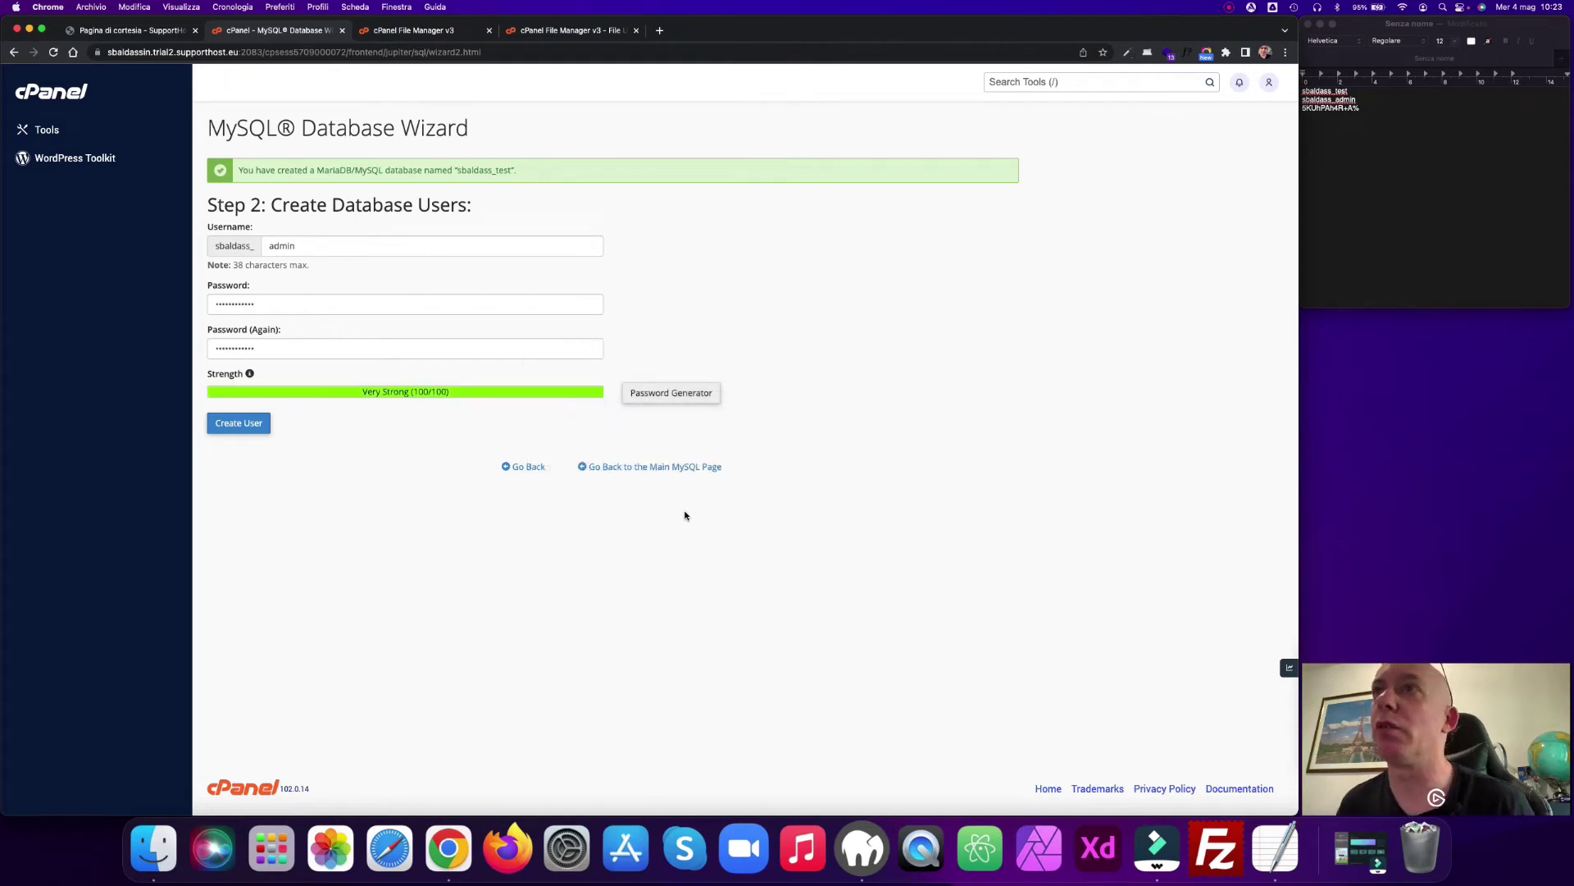
left_click(220, 424)
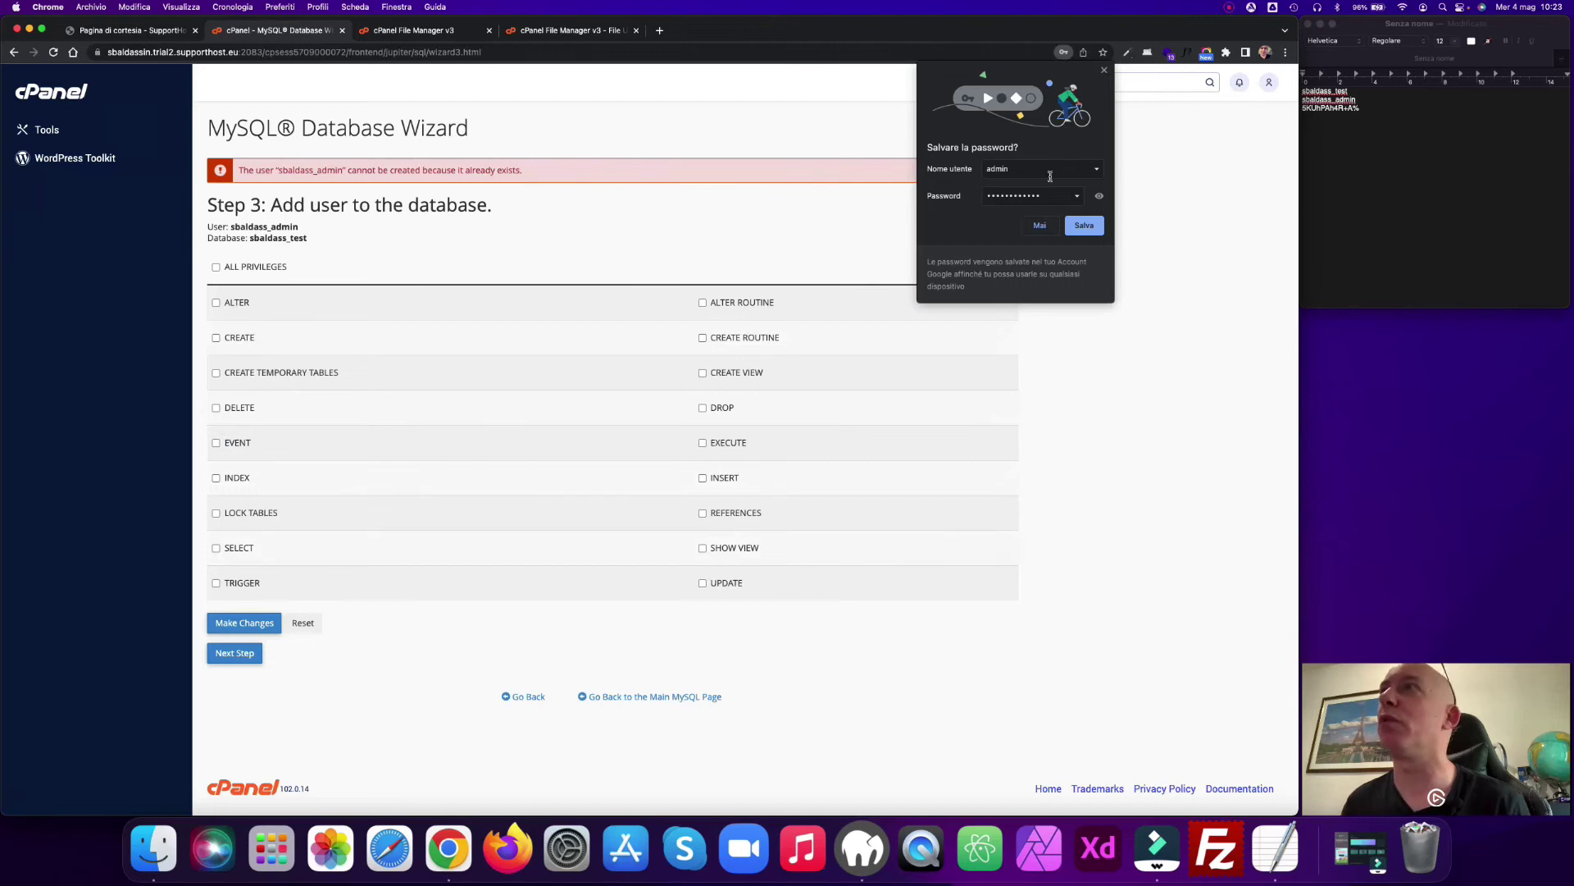
Step: Grant the admin database user ALL PRIVILEGES on the test database and return to MySQL Databases
left_click(1104, 71)
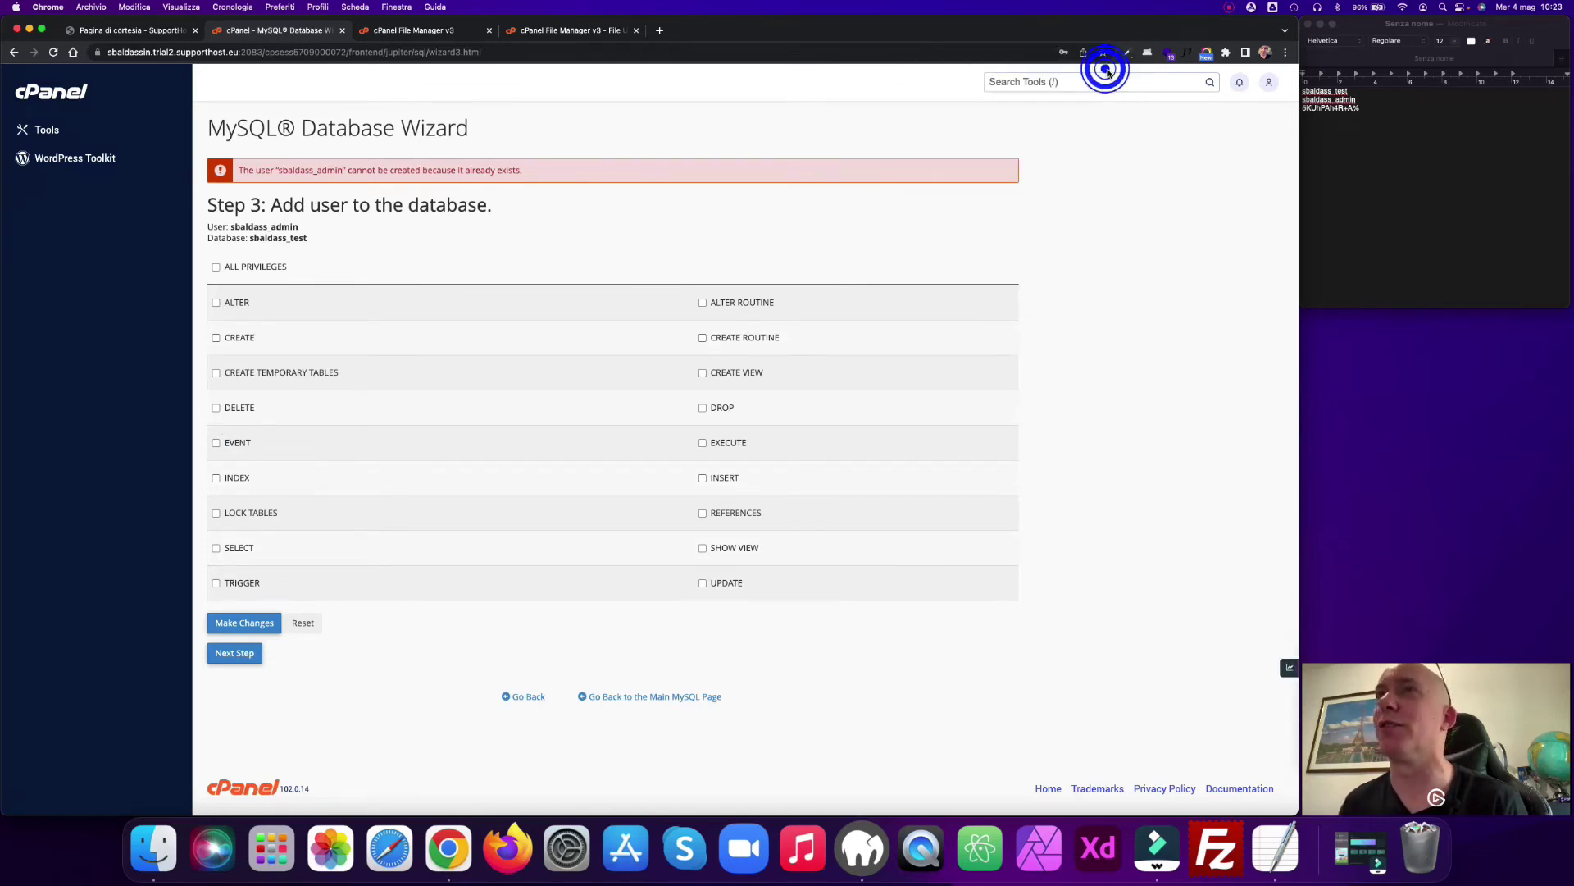
left_click(216, 267)
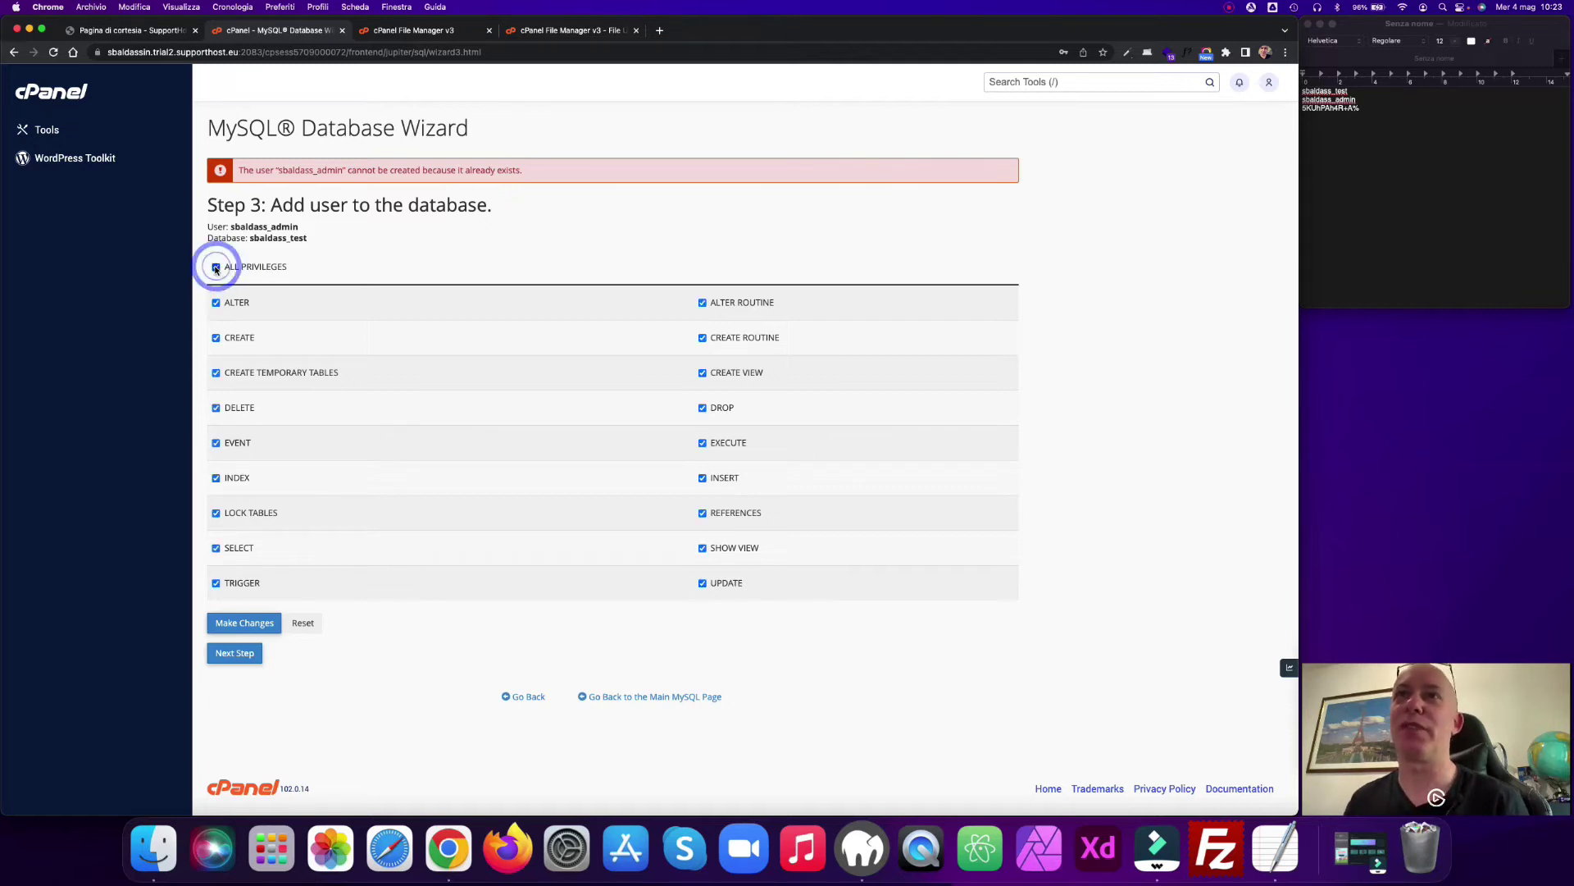
left_click(243, 653)
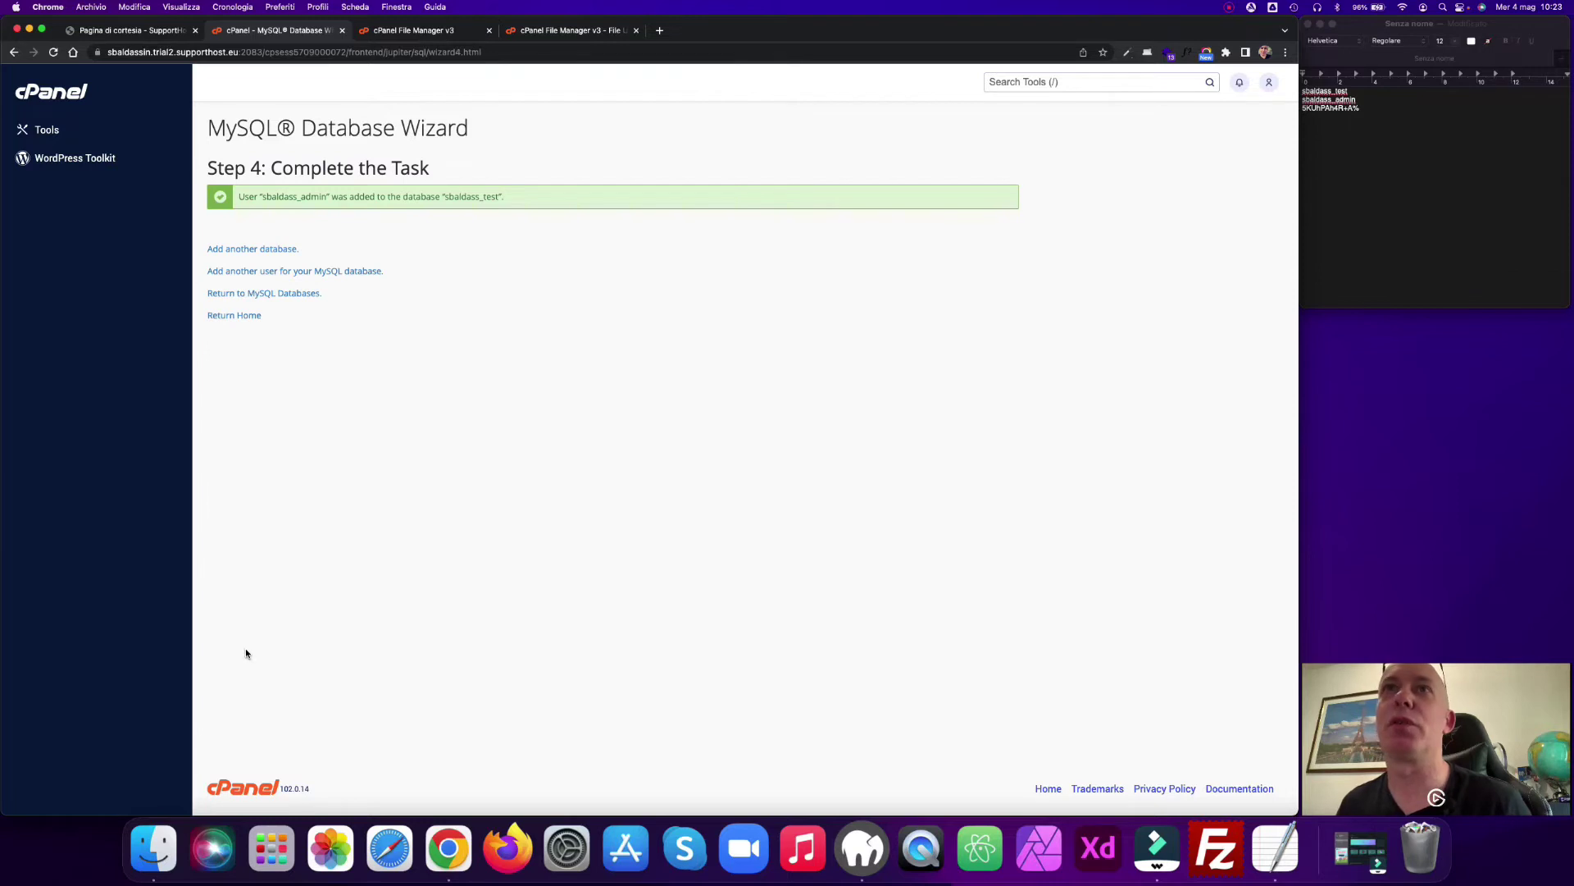
left_click(261, 293)
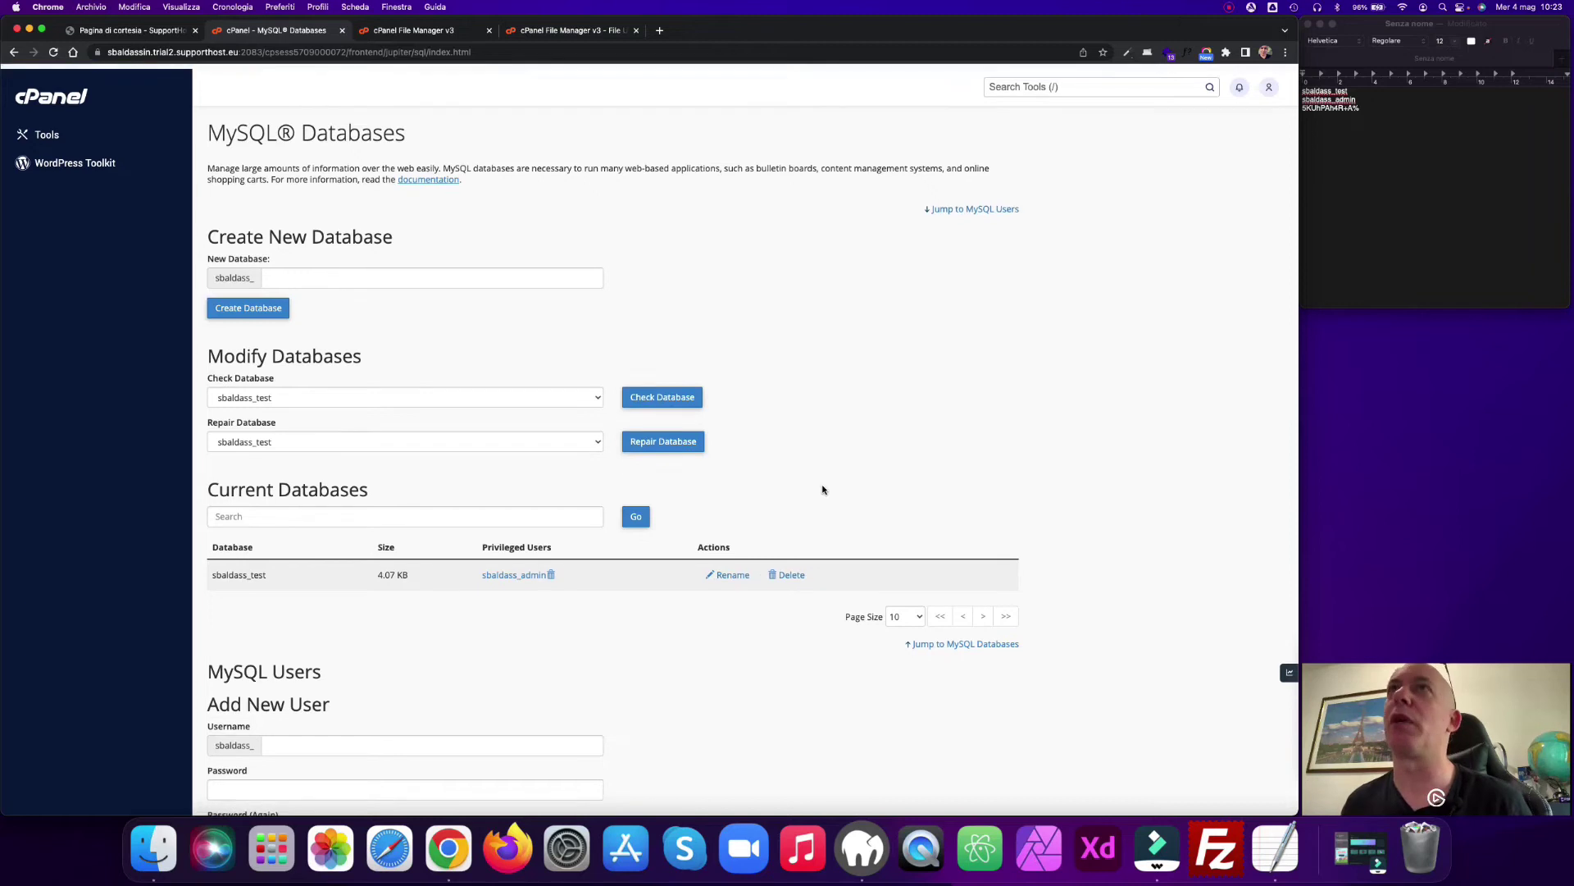
Step: Load installer.php on the new domain, where the Bootloader reports the archive not yet found
left_click(555, 30)
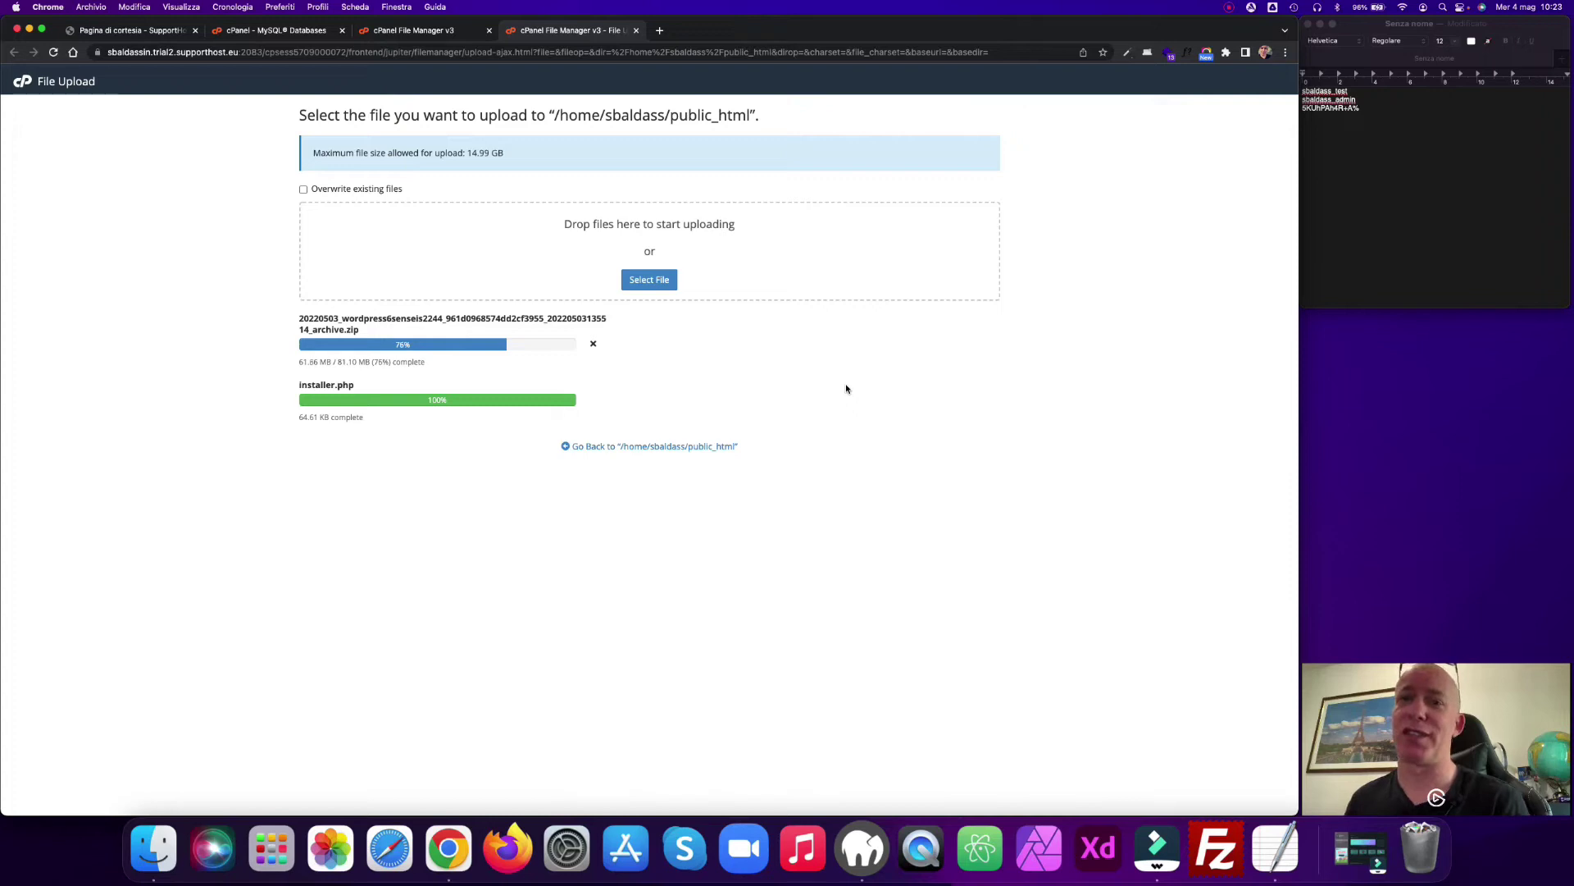
left_click(131, 30)
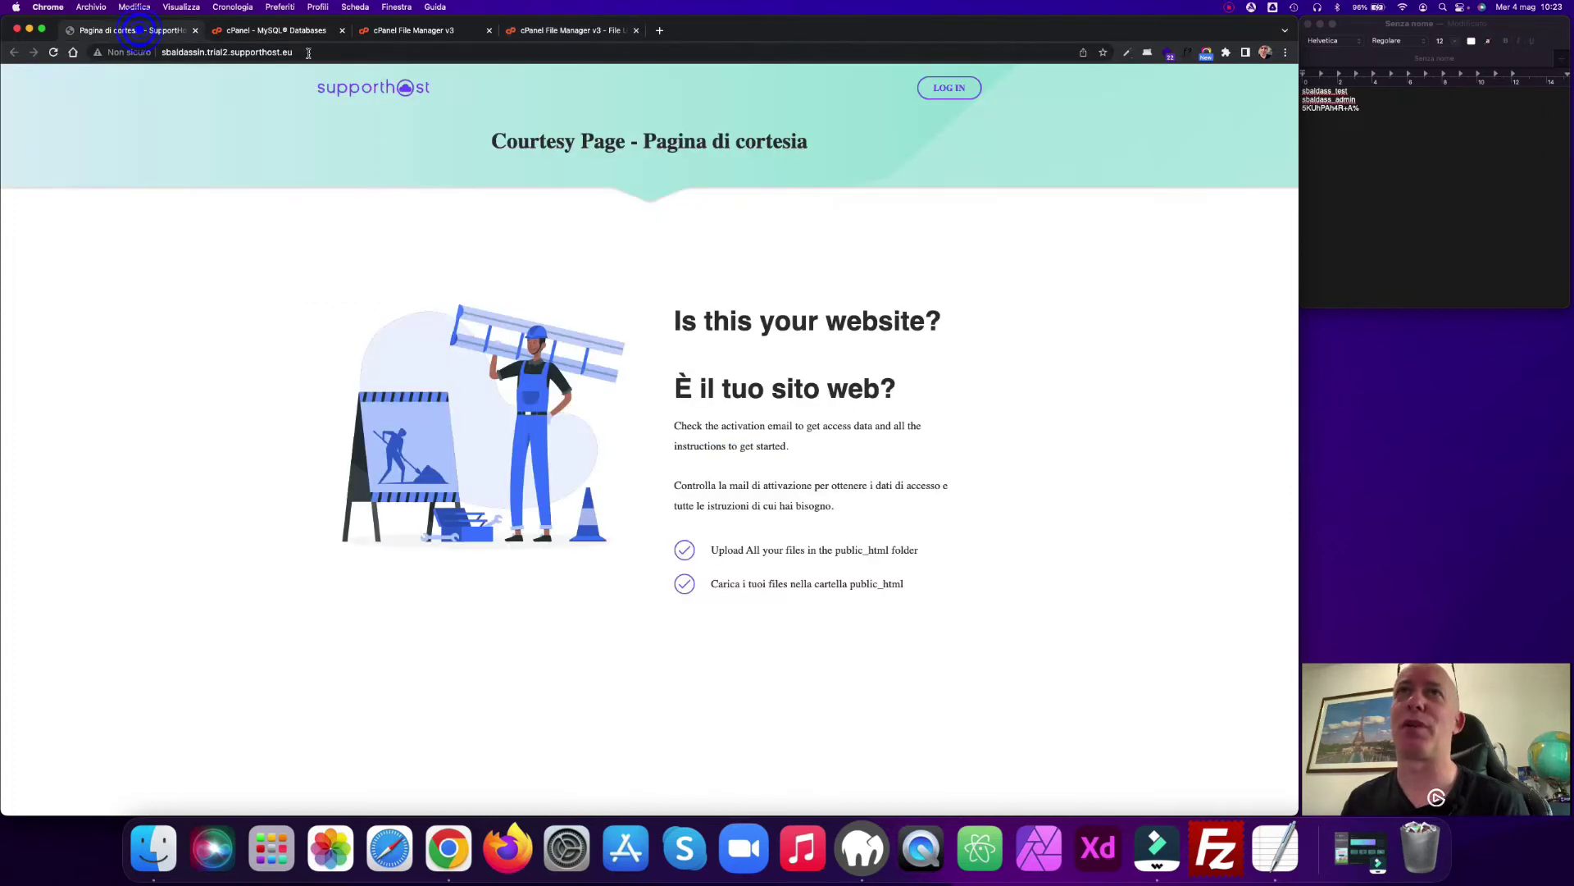
left_click(310, 52)
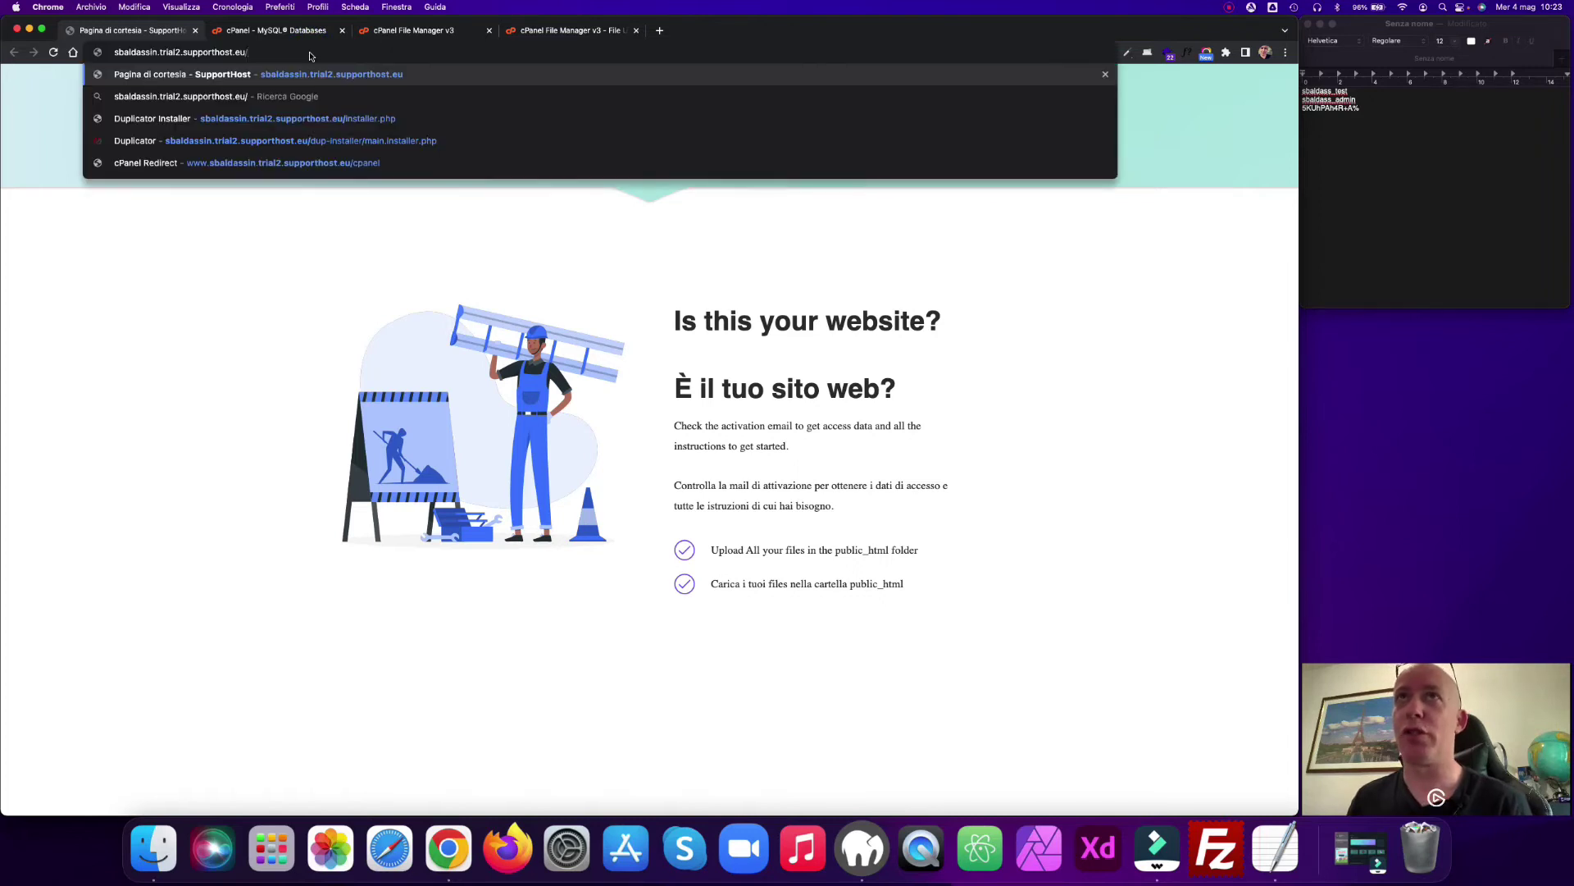
type("i")
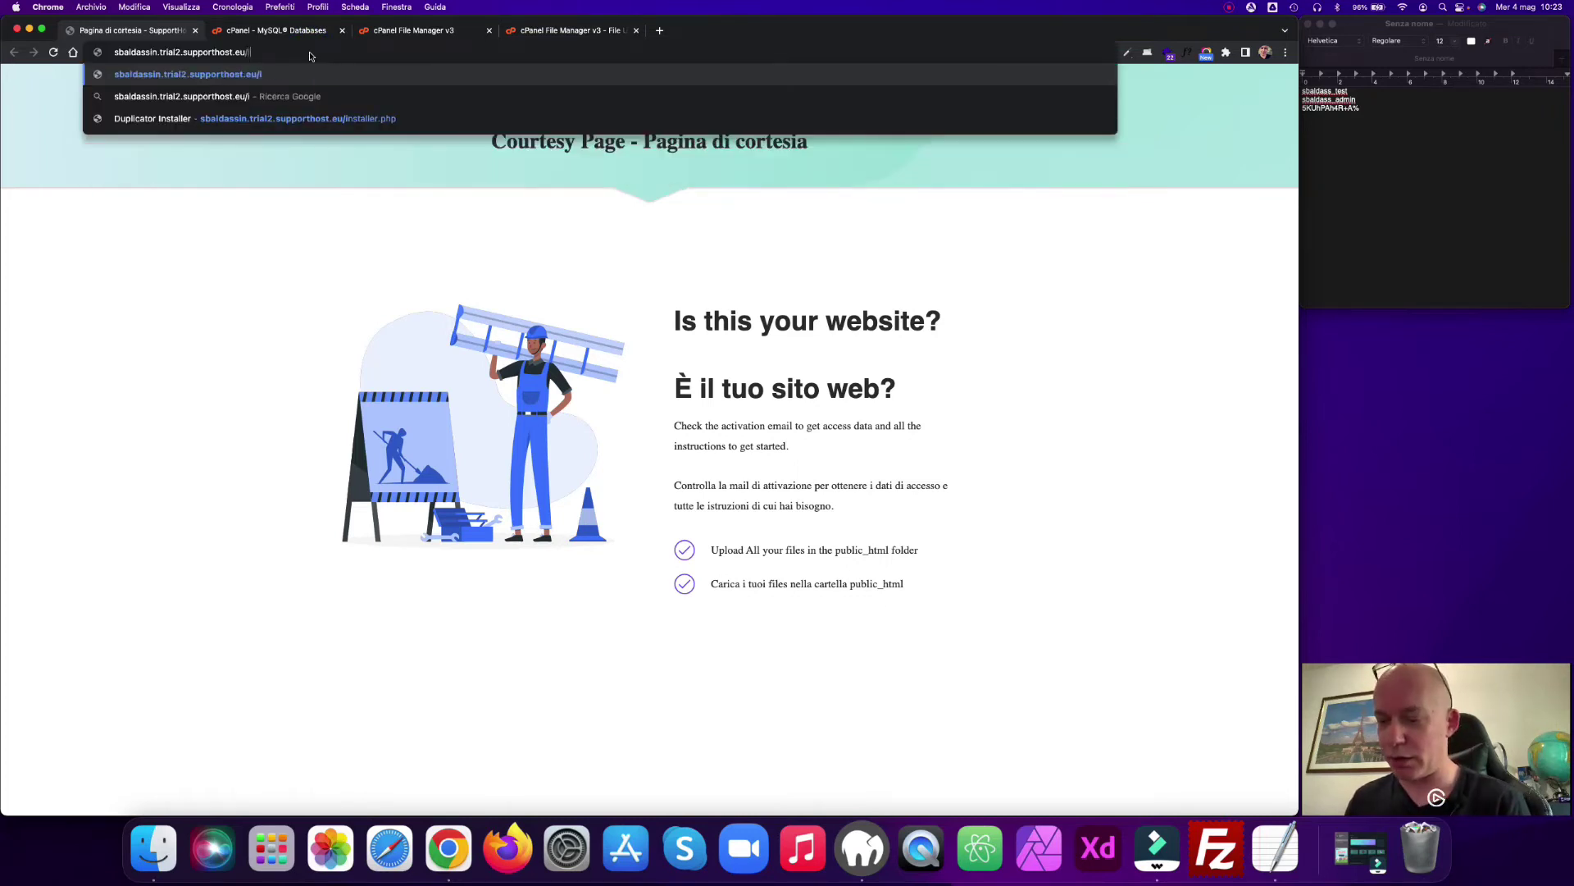
type("nstaller.php")
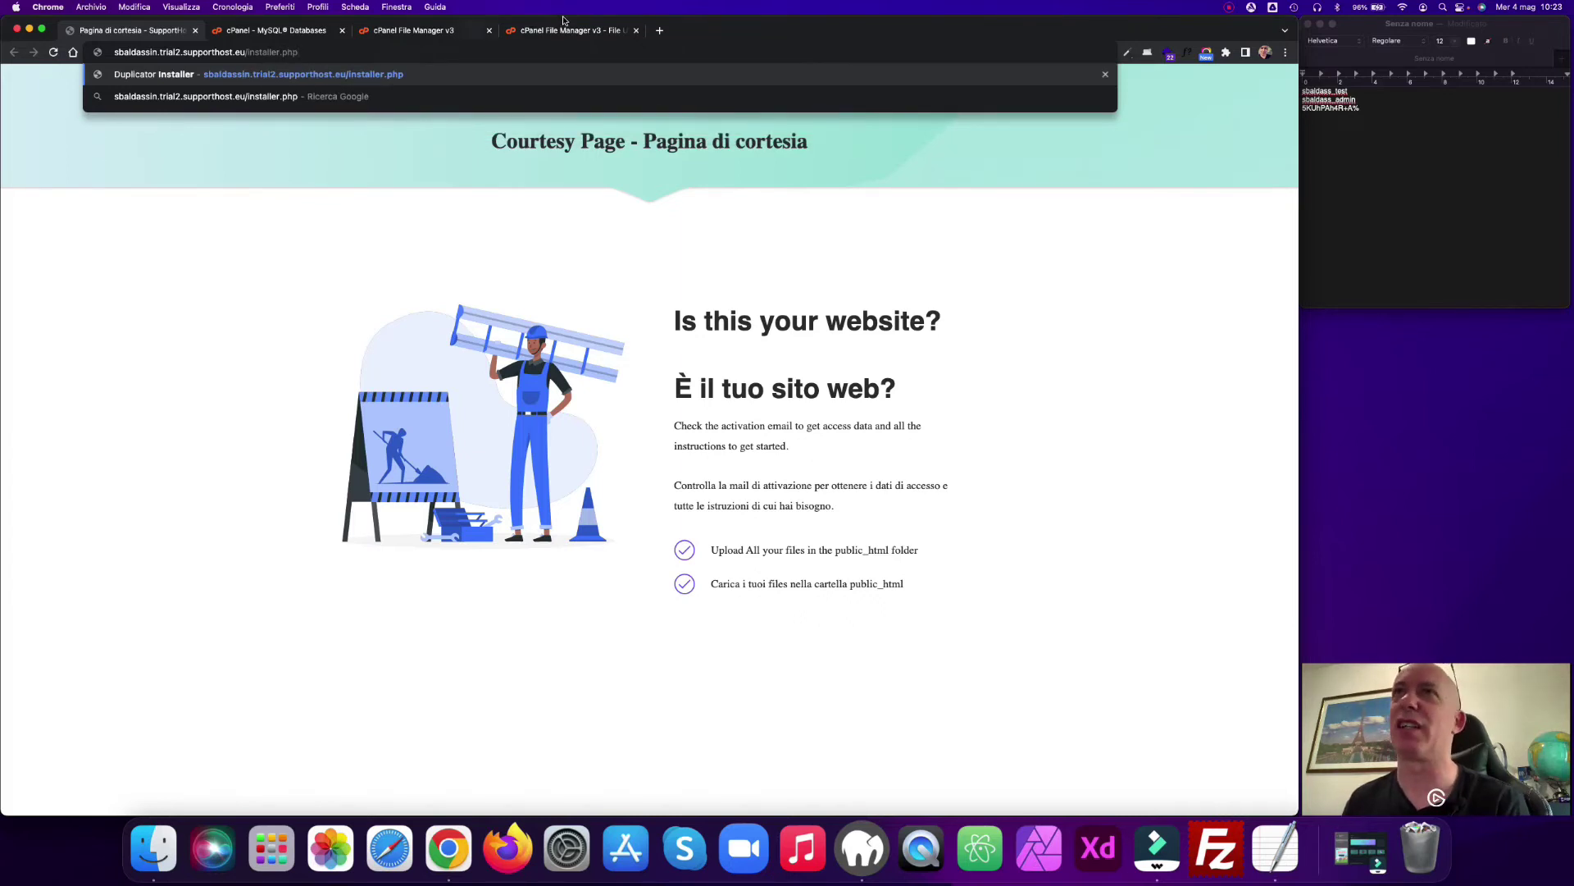
left_click(474, 73)
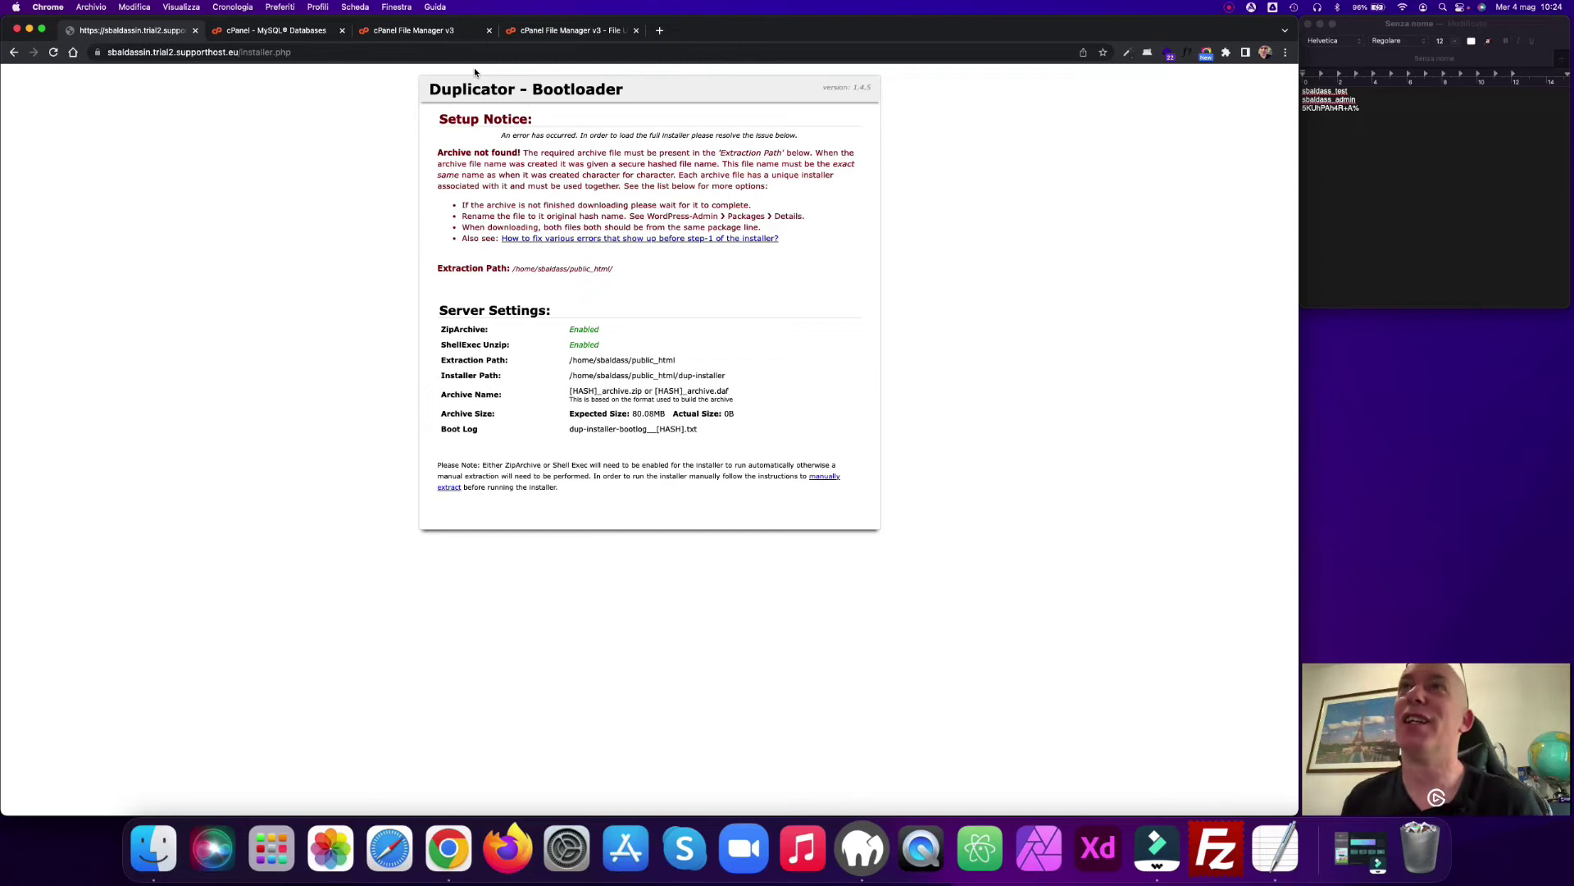
Step: Keep checking the upload page until the 81.10 MB archive zip finishes uploading to public_html
left_click(572, 32)
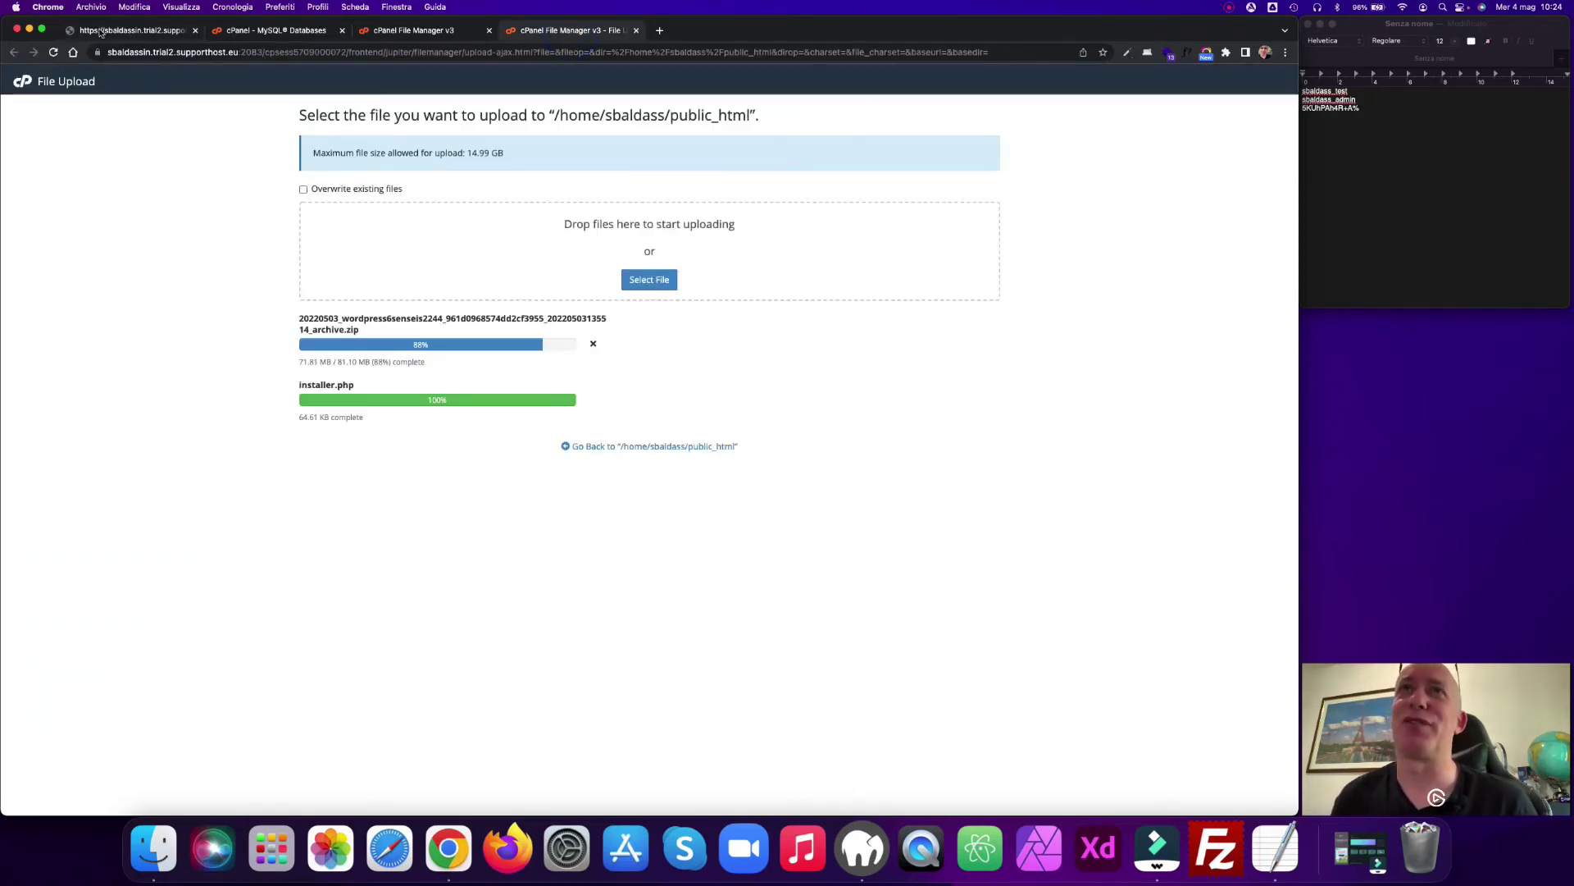
left_click(135, 33)
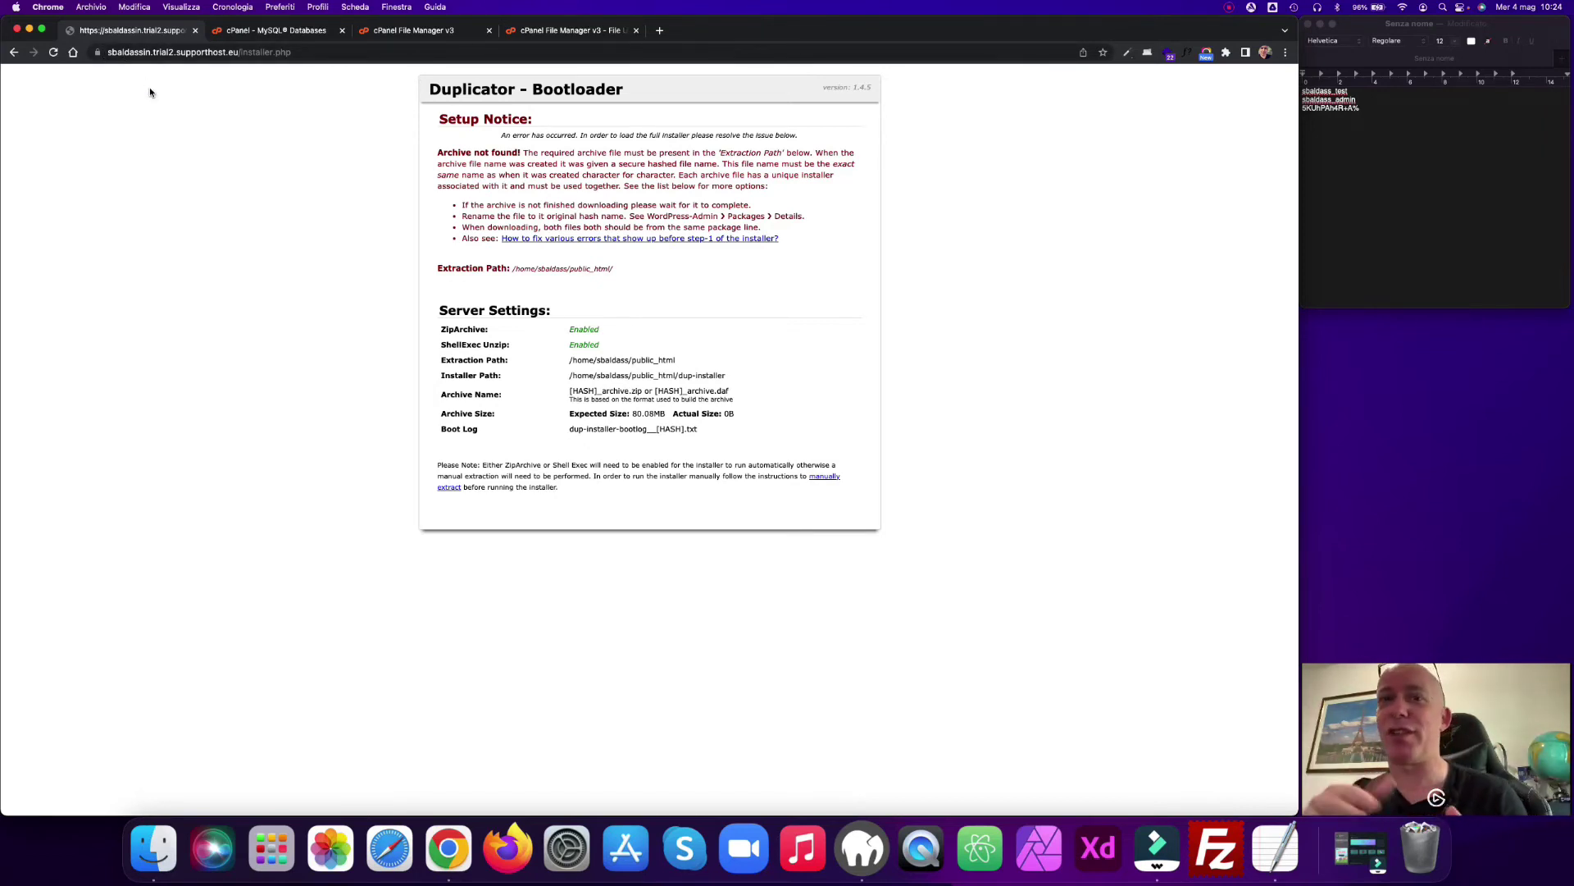
left_click(542, 31)
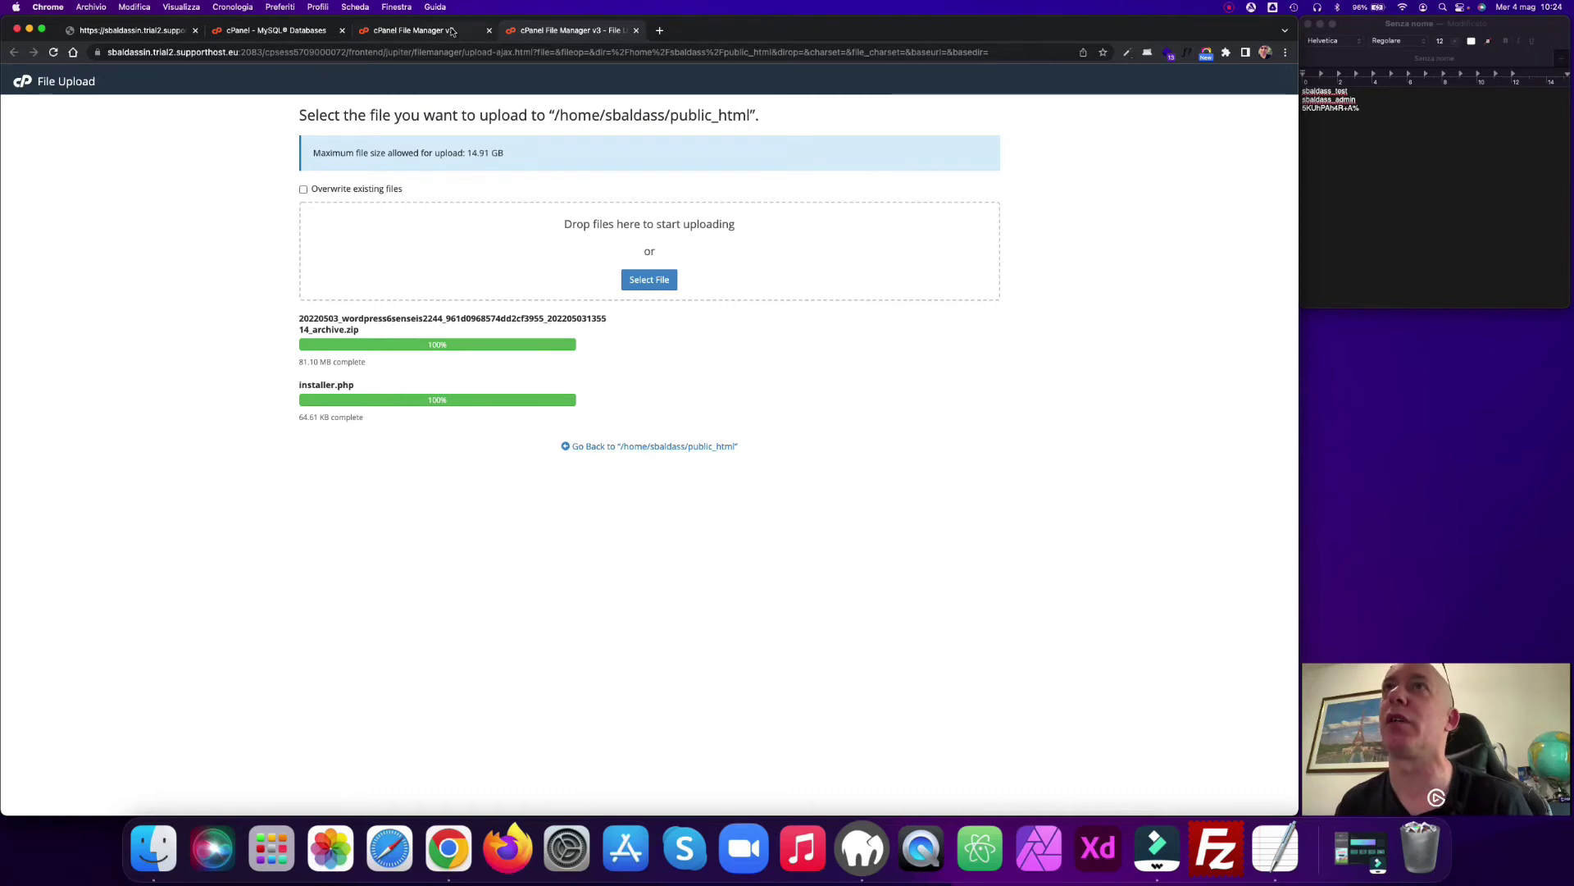
Step: Confirm the zip and installer.php are in public_html, then reload the installer to reach Step 1: Deployment
left_click(414, 30)
left_click(54, 53)
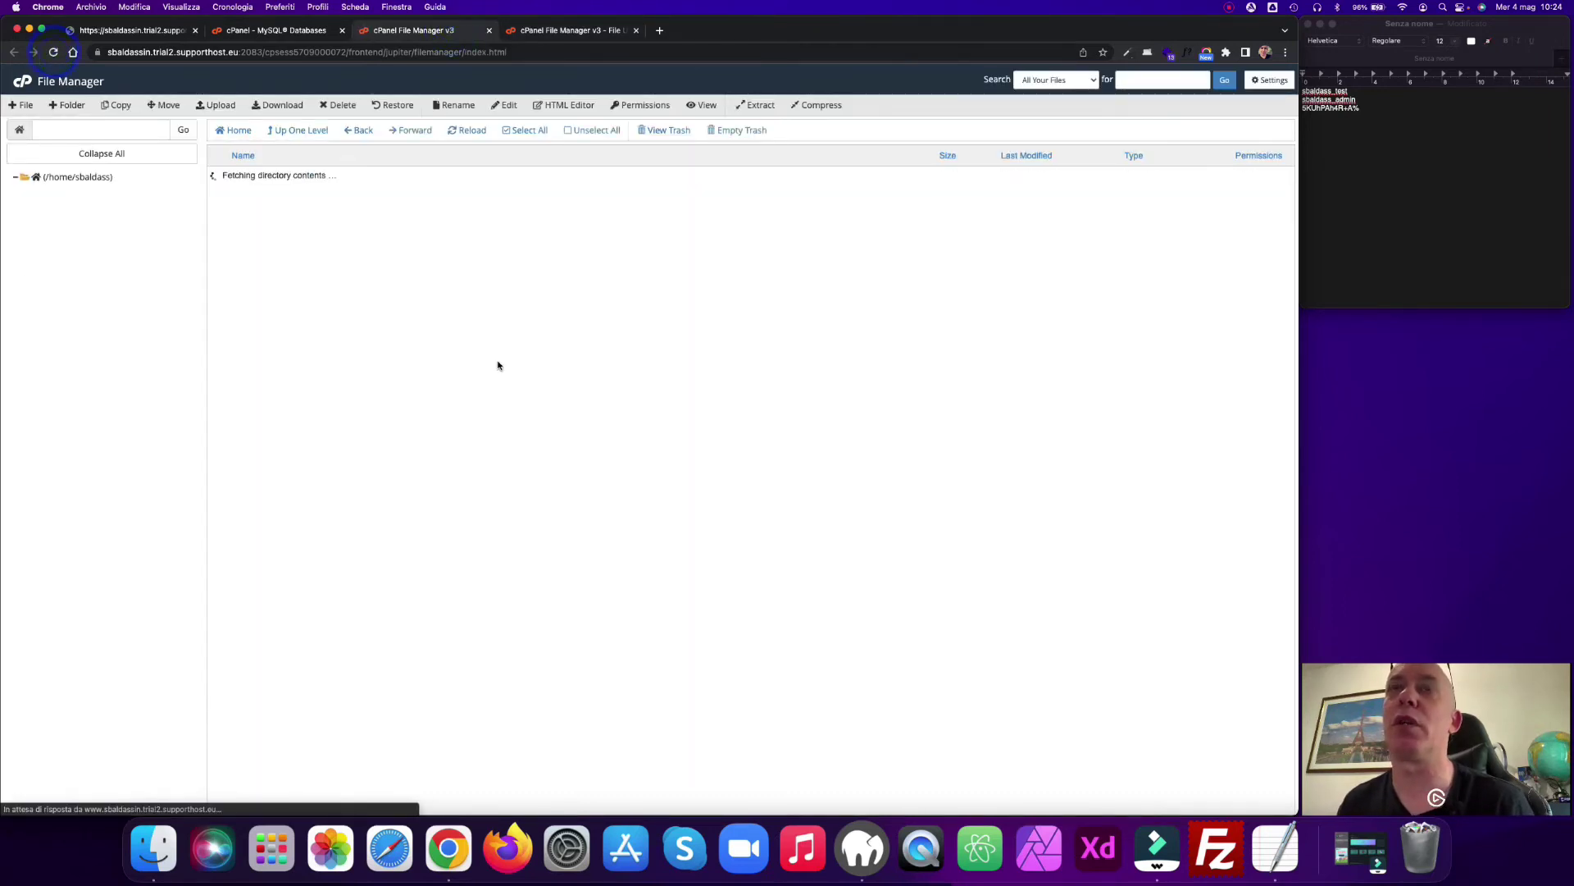
double_click(217, 254)
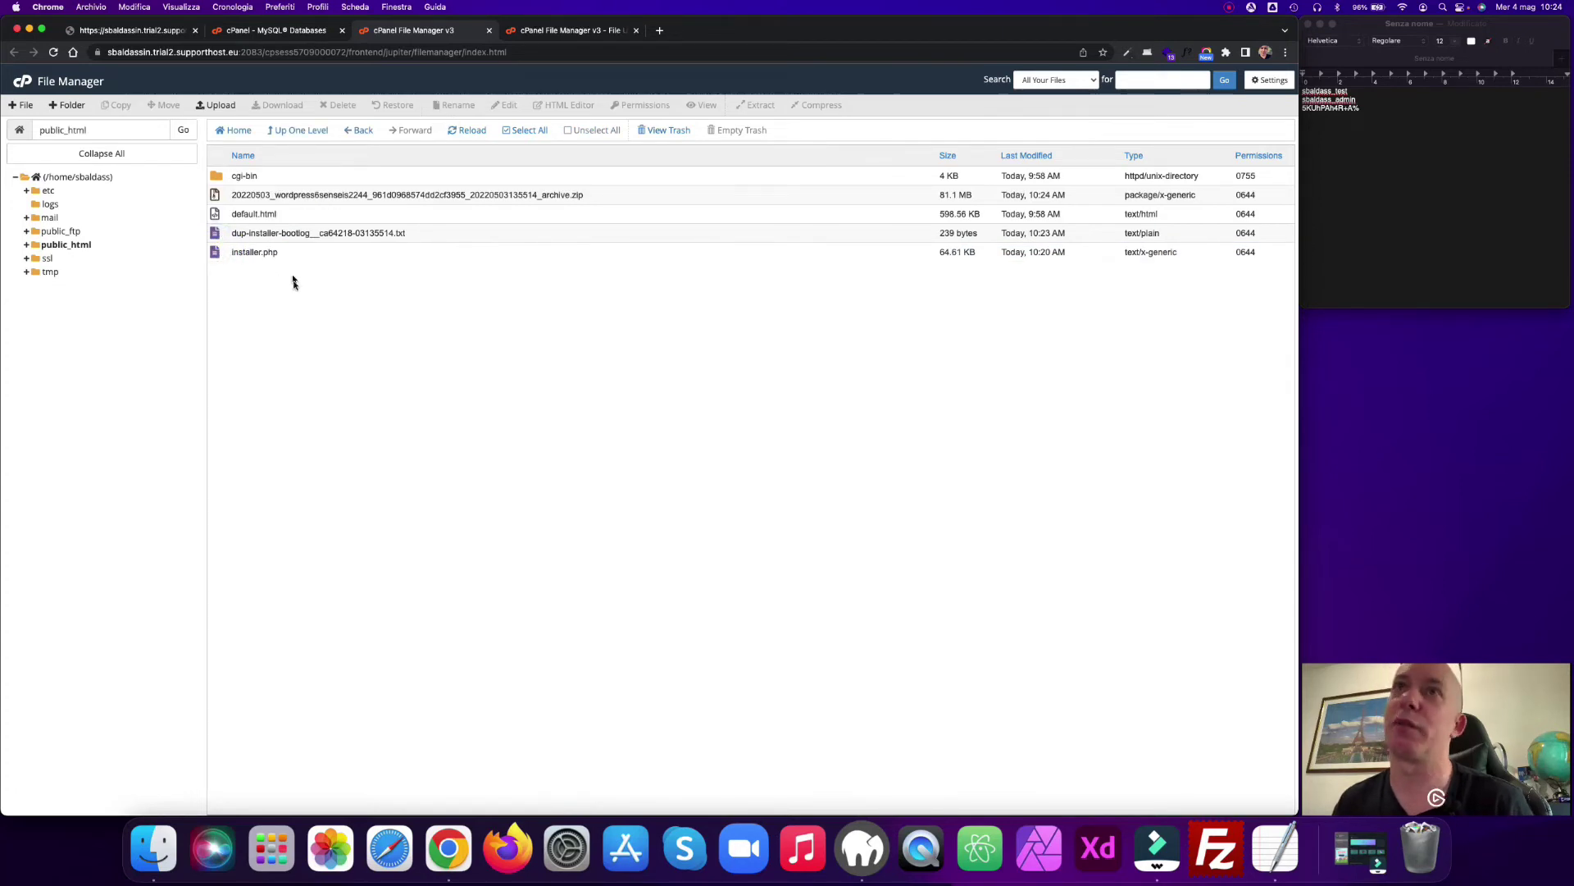
left_click(131, 30)
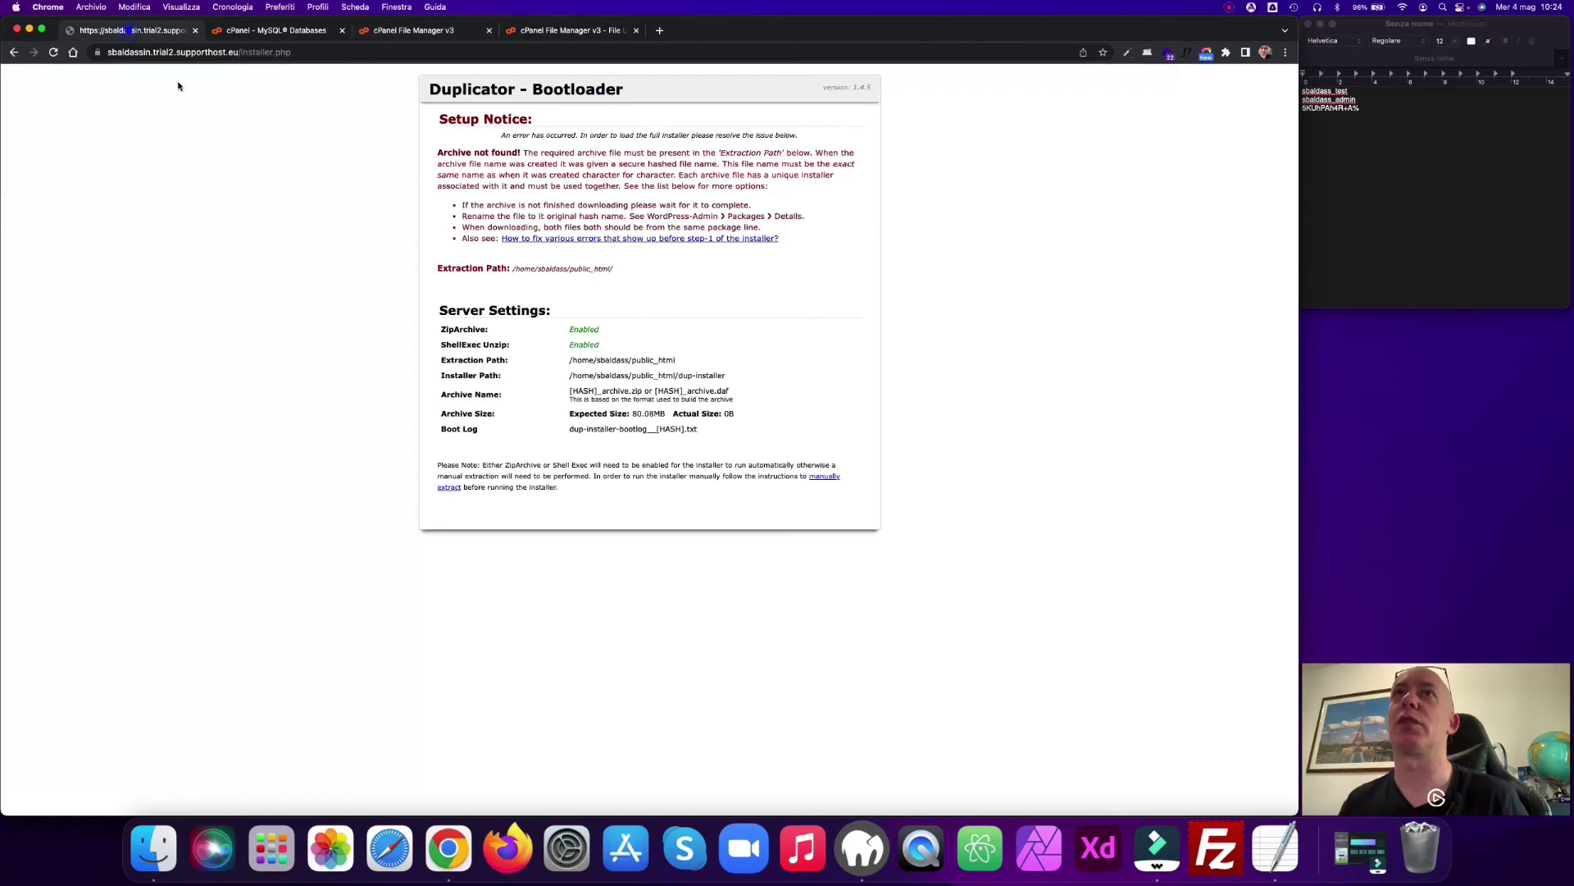
left_click(54, 51)
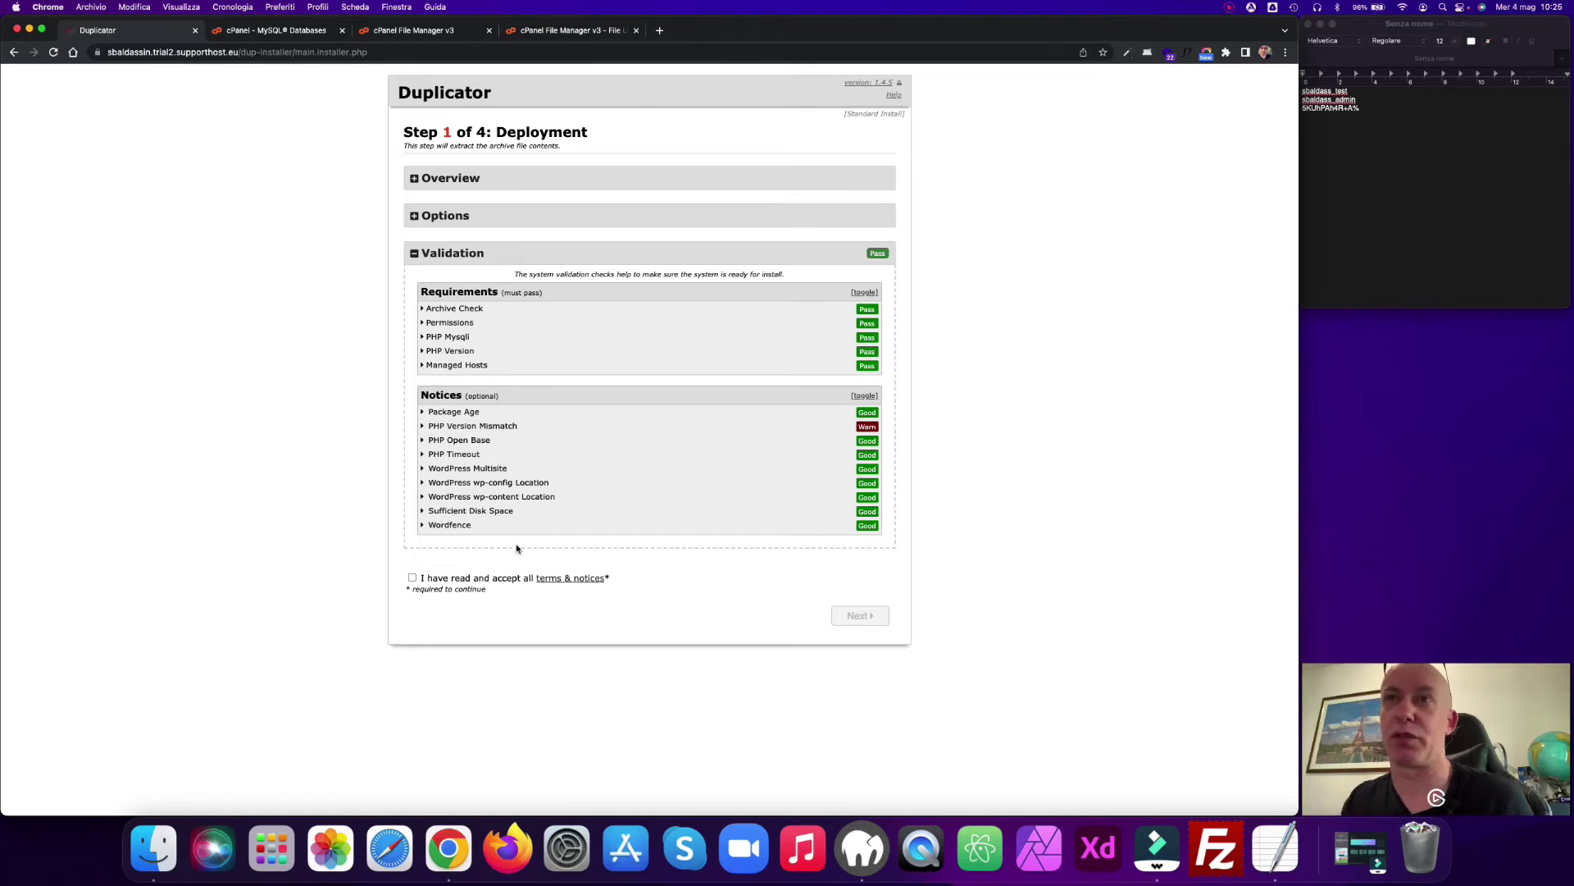
Step: Accept the terms and notices and extract the archive to reach Step 2: Install Database
left_click(412, 579)
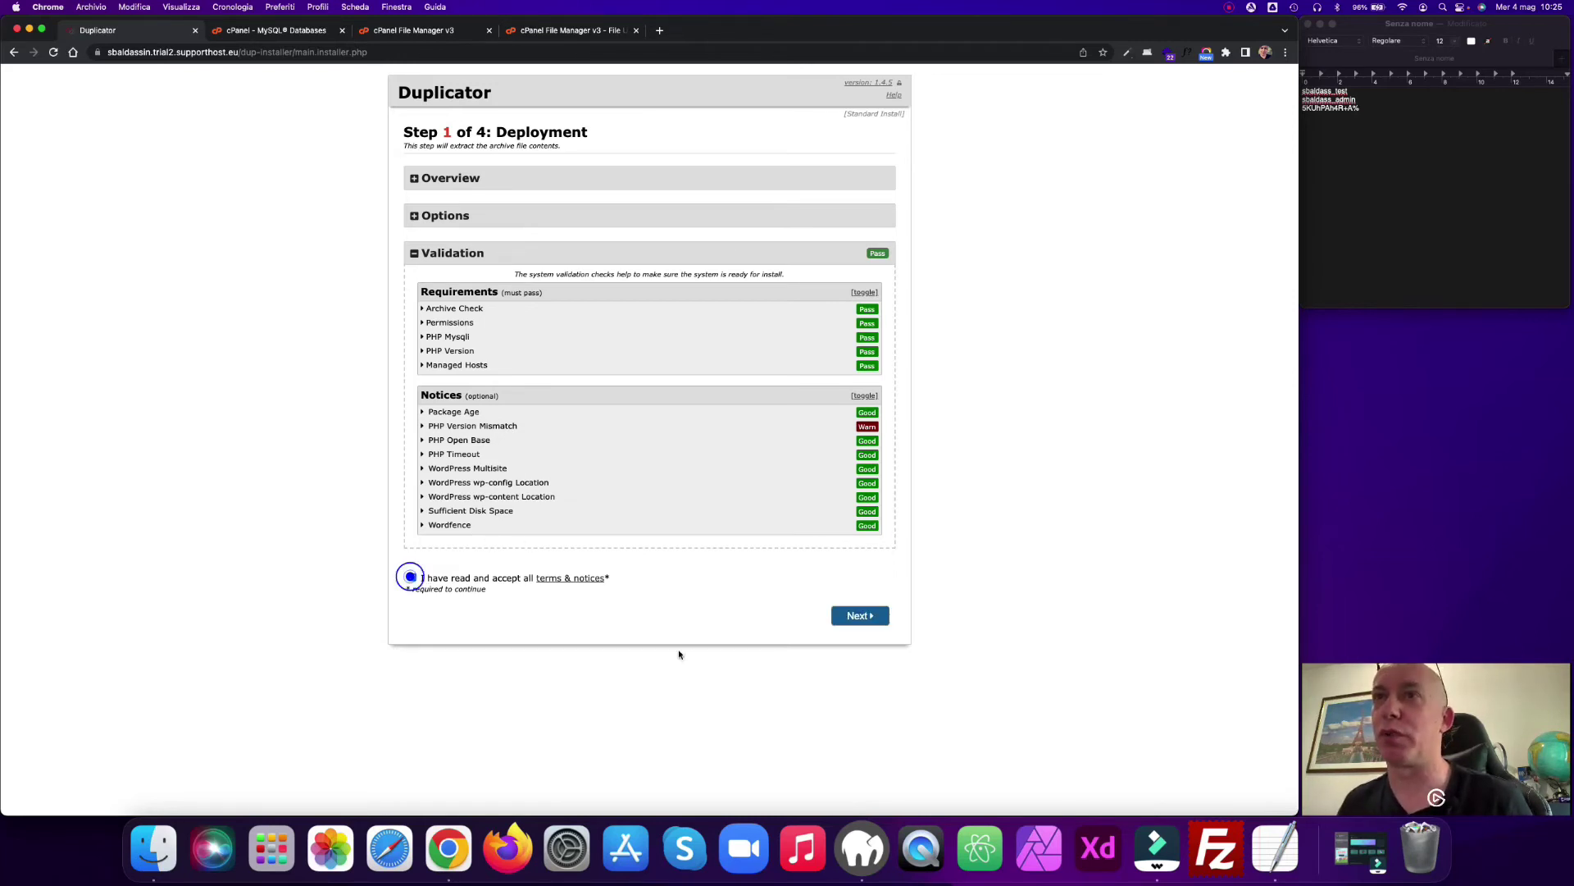
left_click(858, 616)
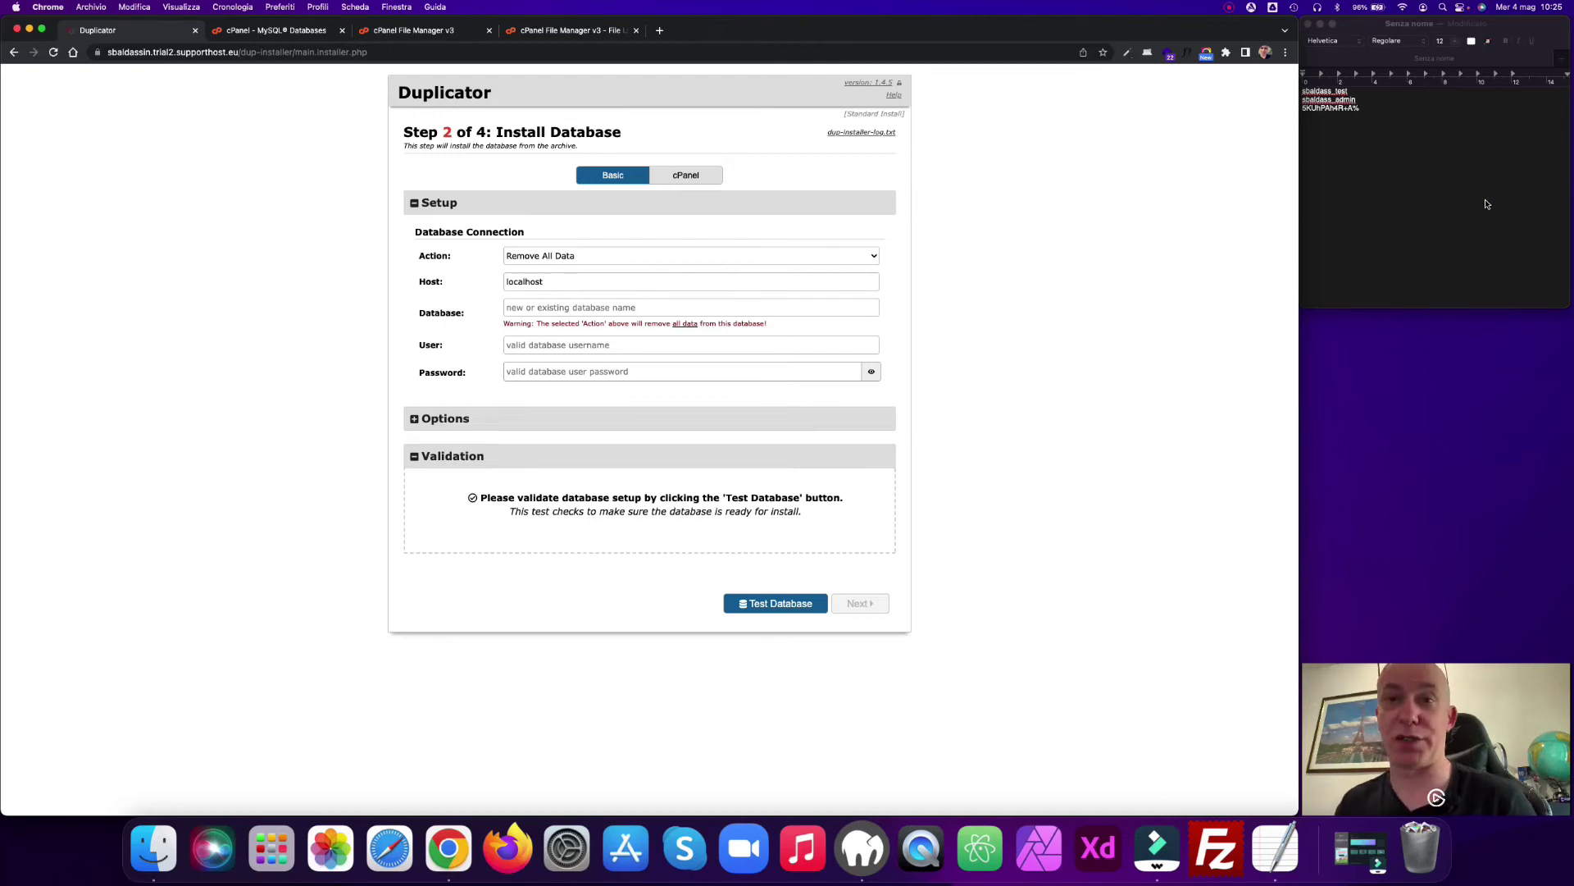
Step: Copy the test database name from the notes into the installer's Database field
left_click(1451, 224)
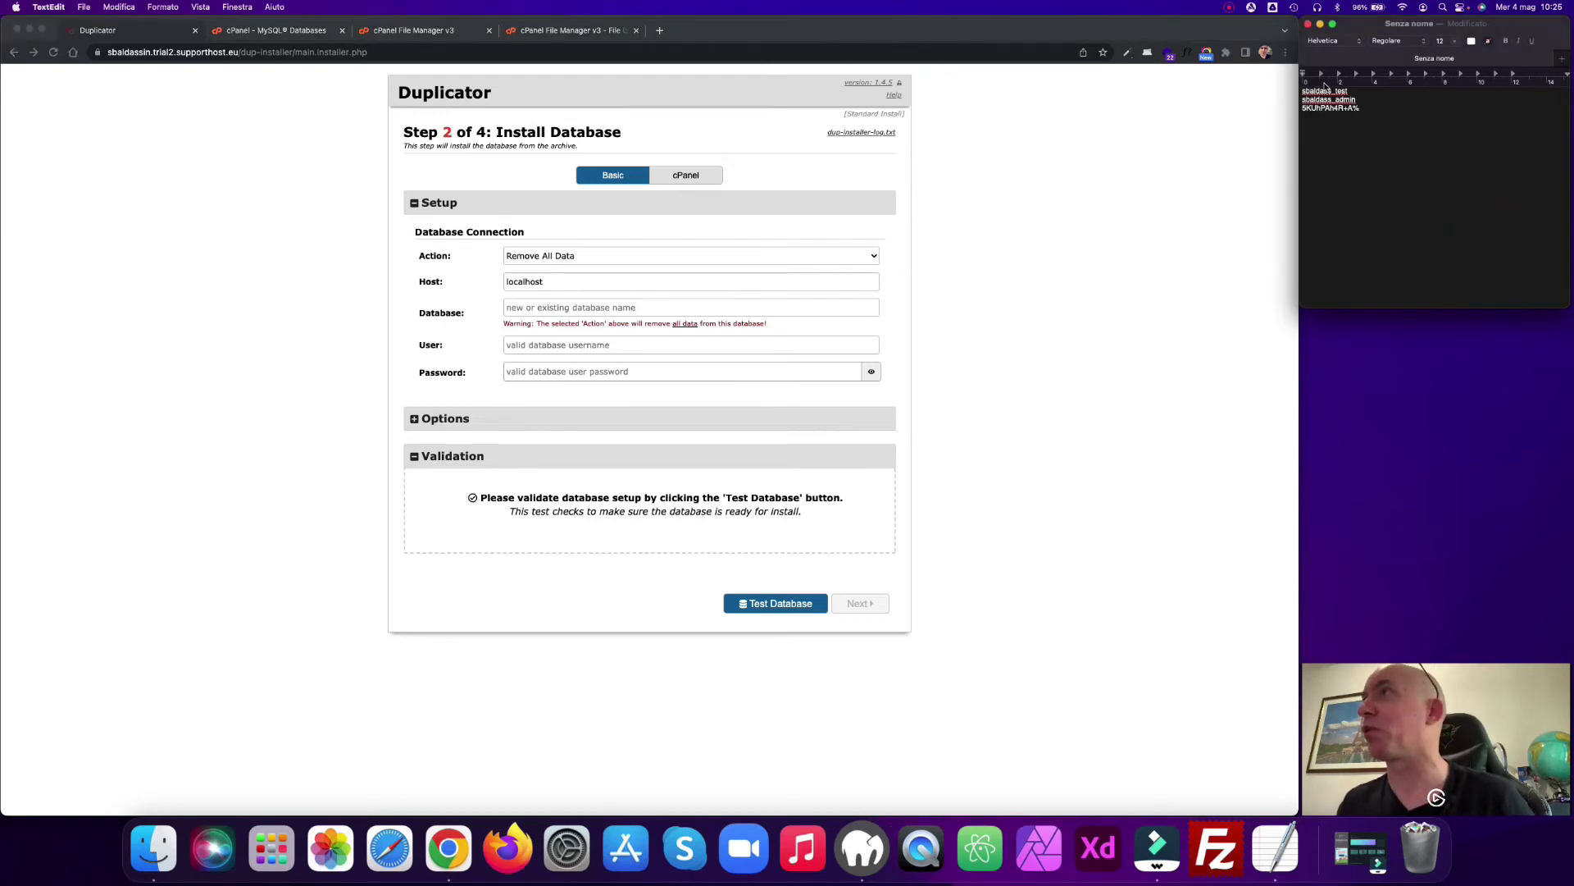
left_click_drag(1354, 90, 1293, 93)
key("super+c")
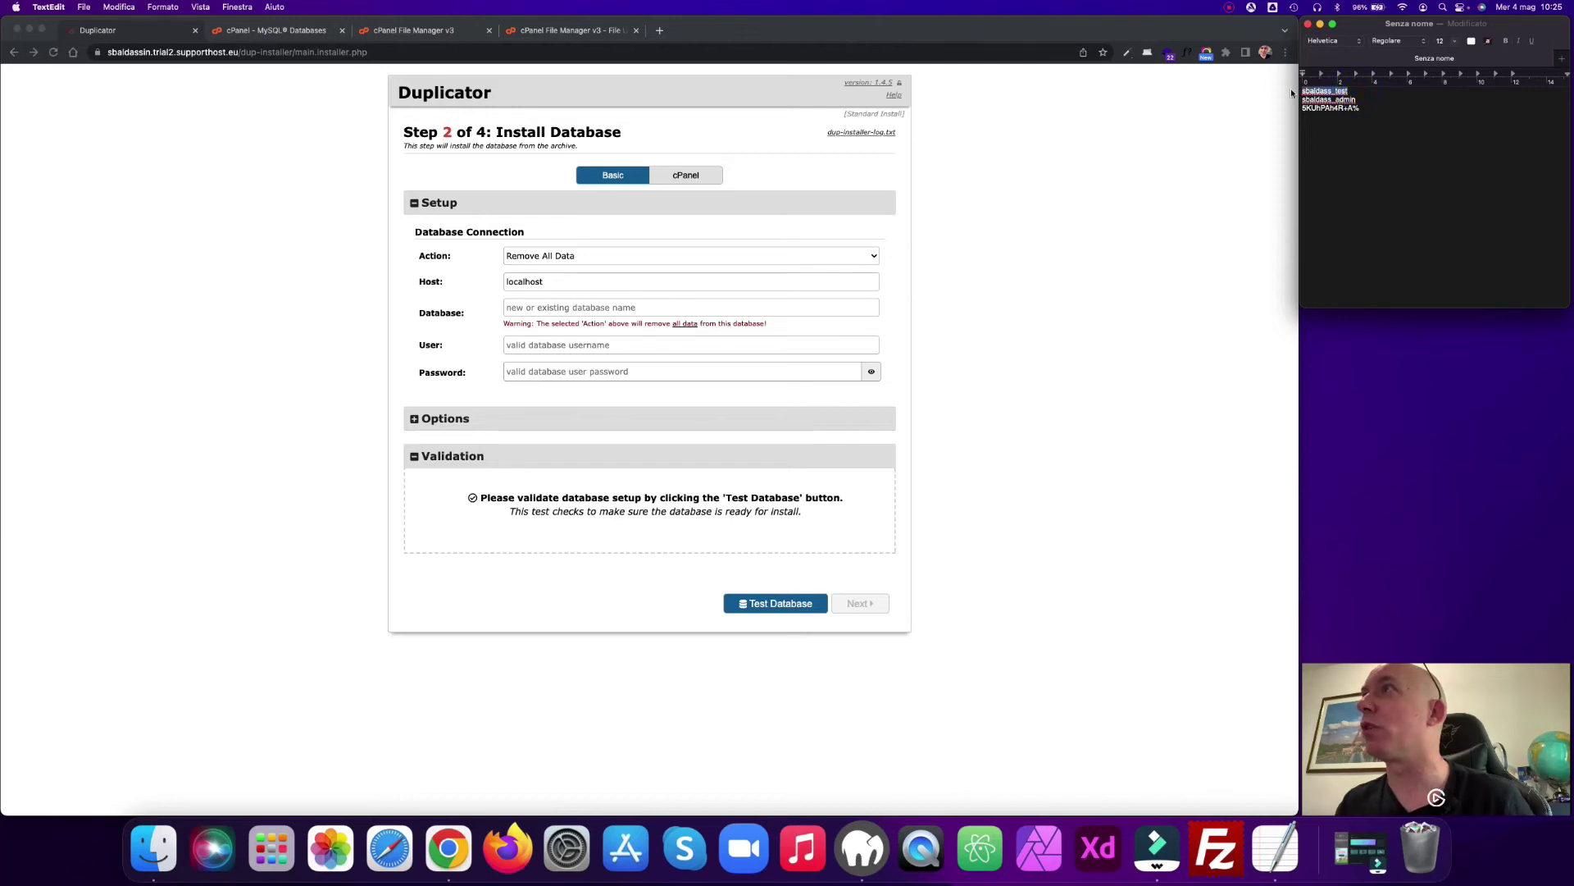
left_click(596, 306)
left_click(595, 307)
key("super+v")
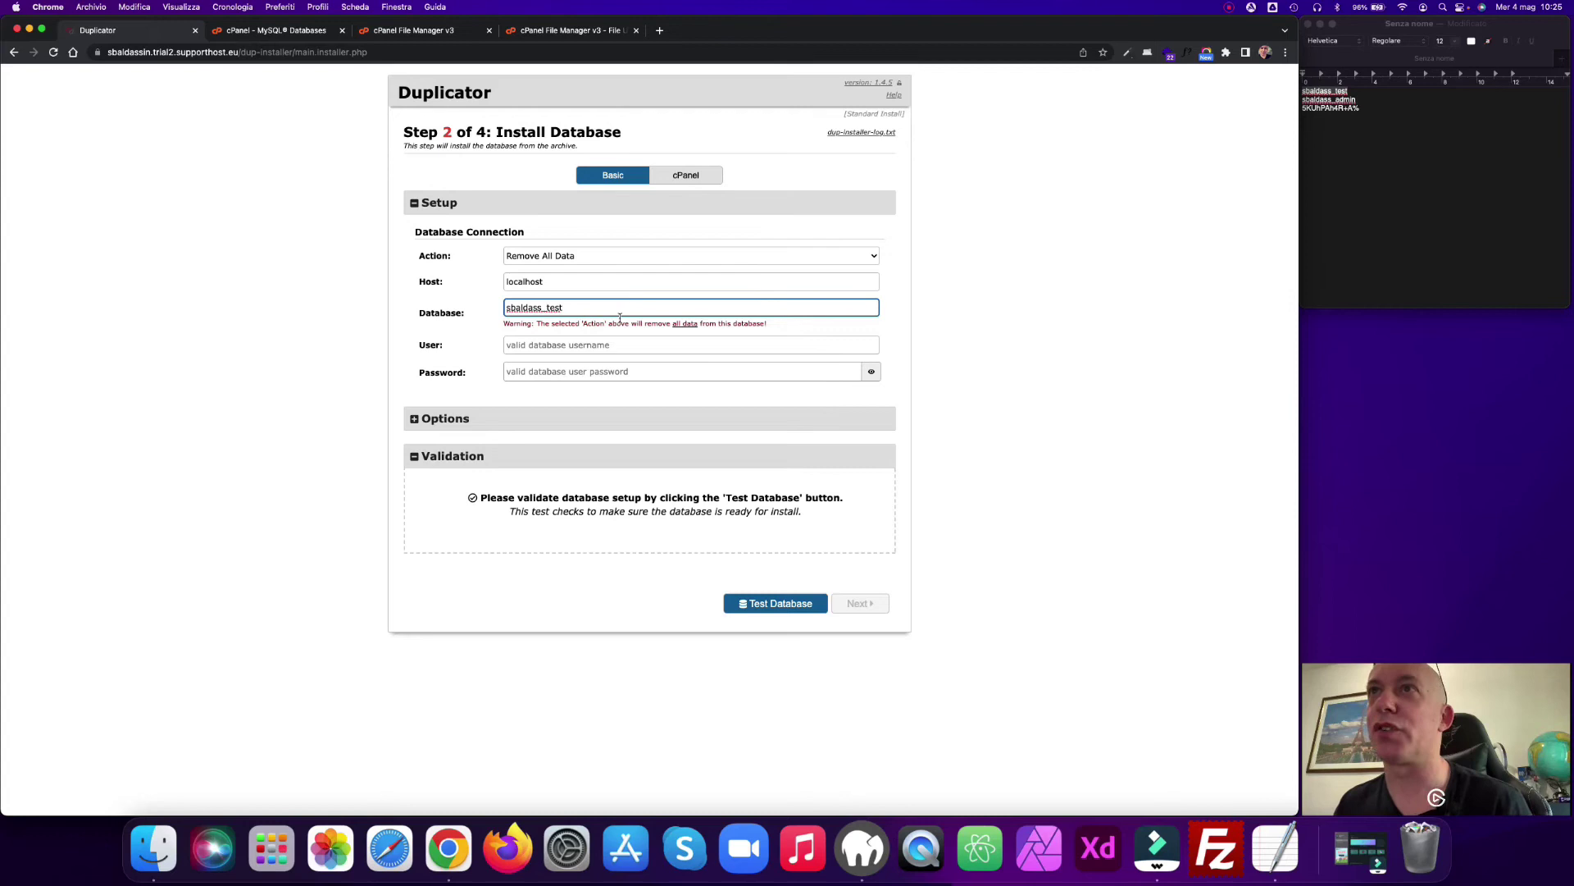
Step: Copy the database username and password from the notes into the User and Password fields
left_click(1405, 164)
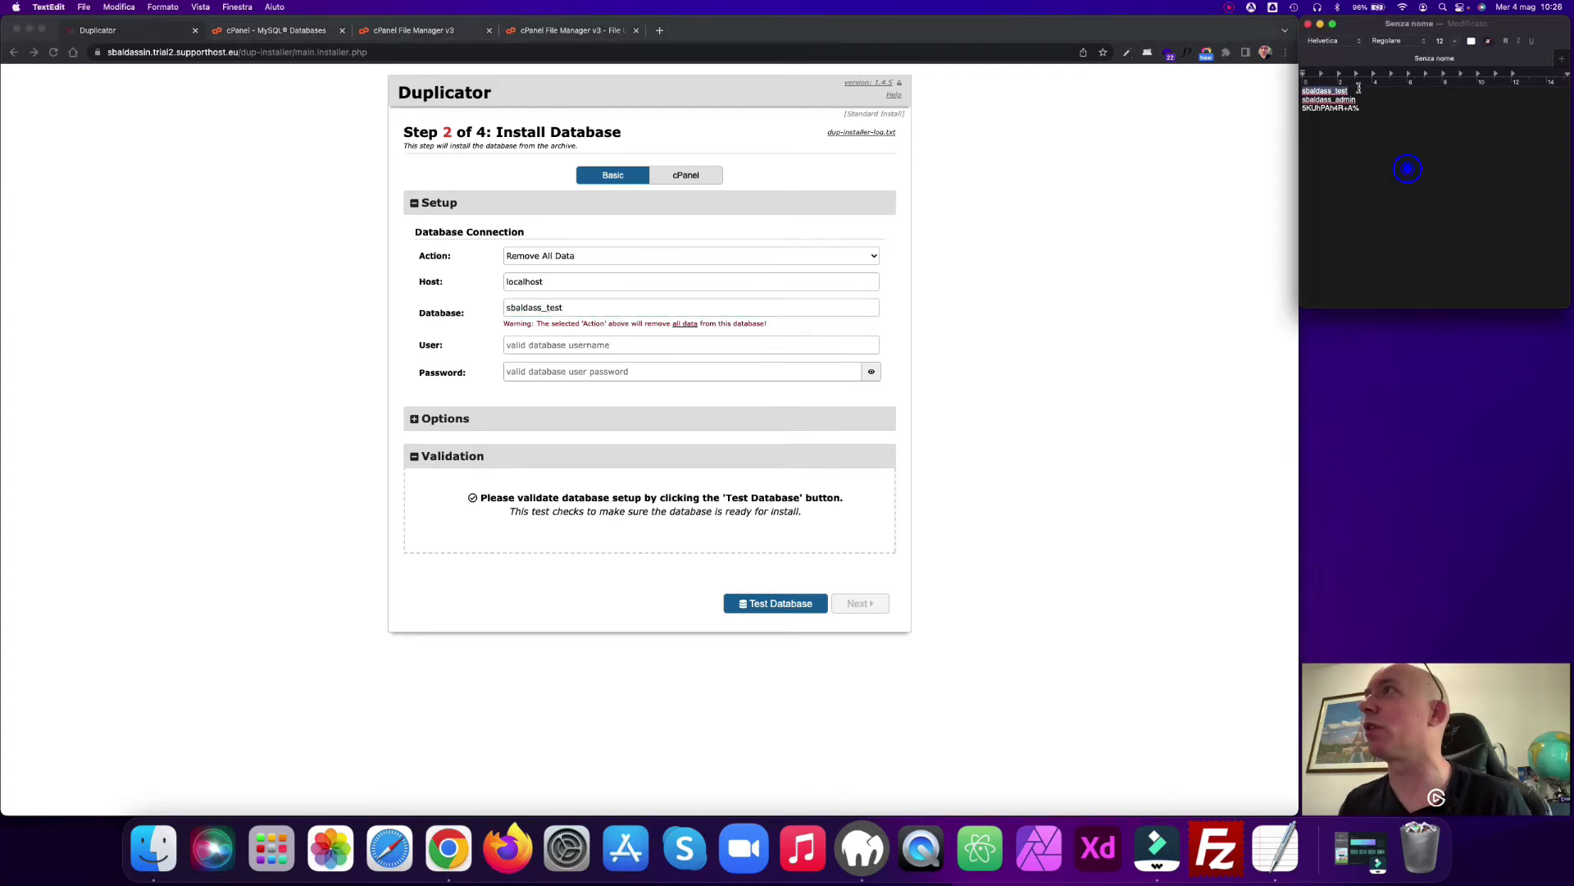
left_click_drag(1359, 100, 1289, 101)
key("super+c")
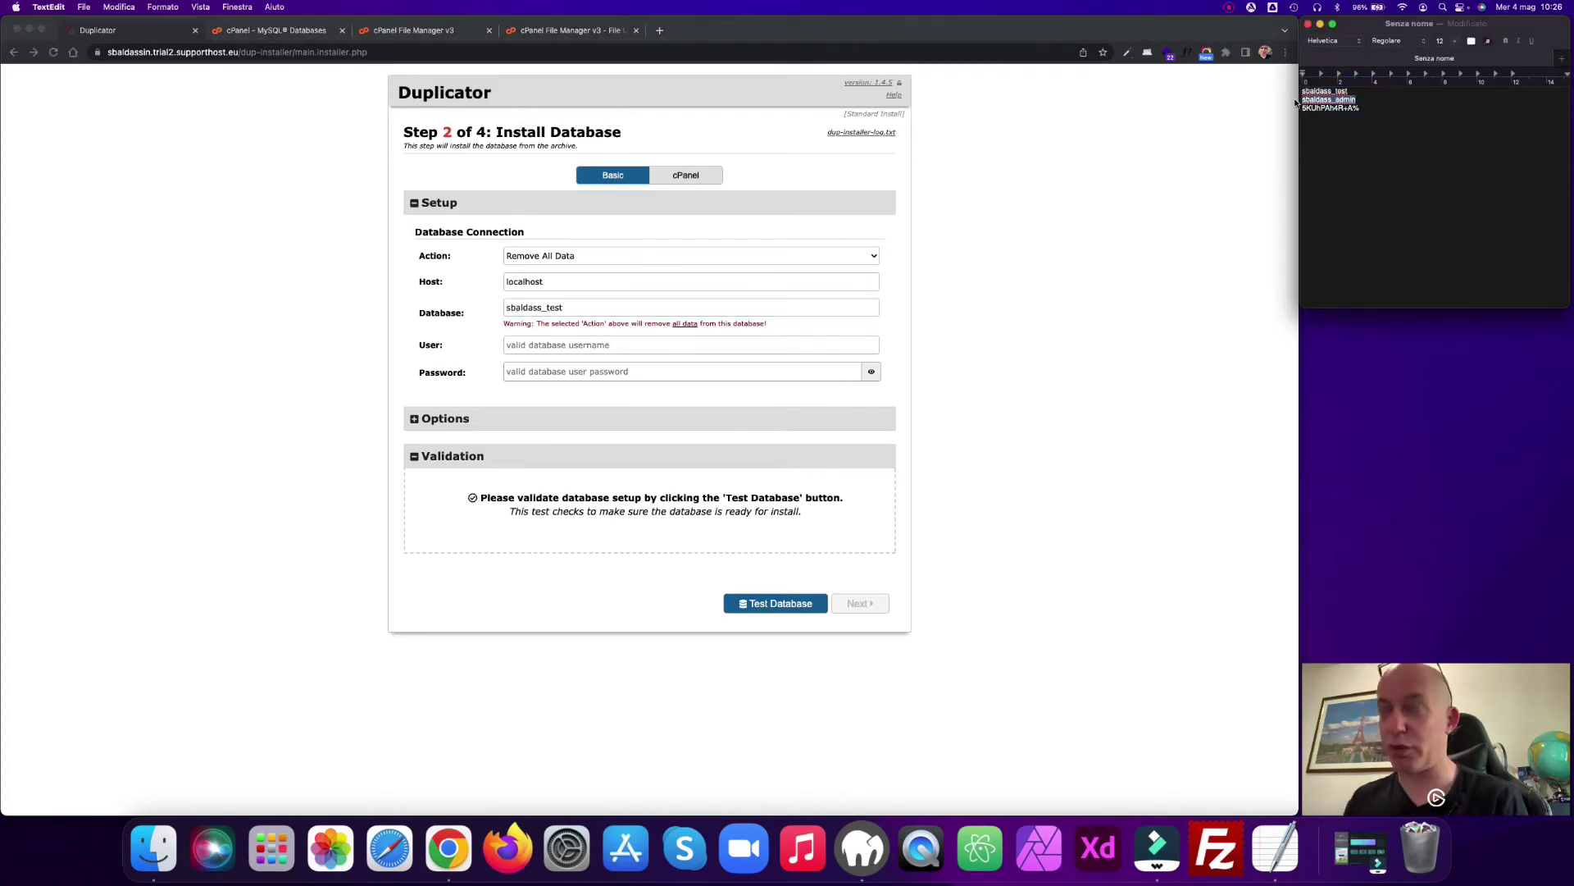
left_click(519, 345)
key("super+v")
left_click(1312, 106)
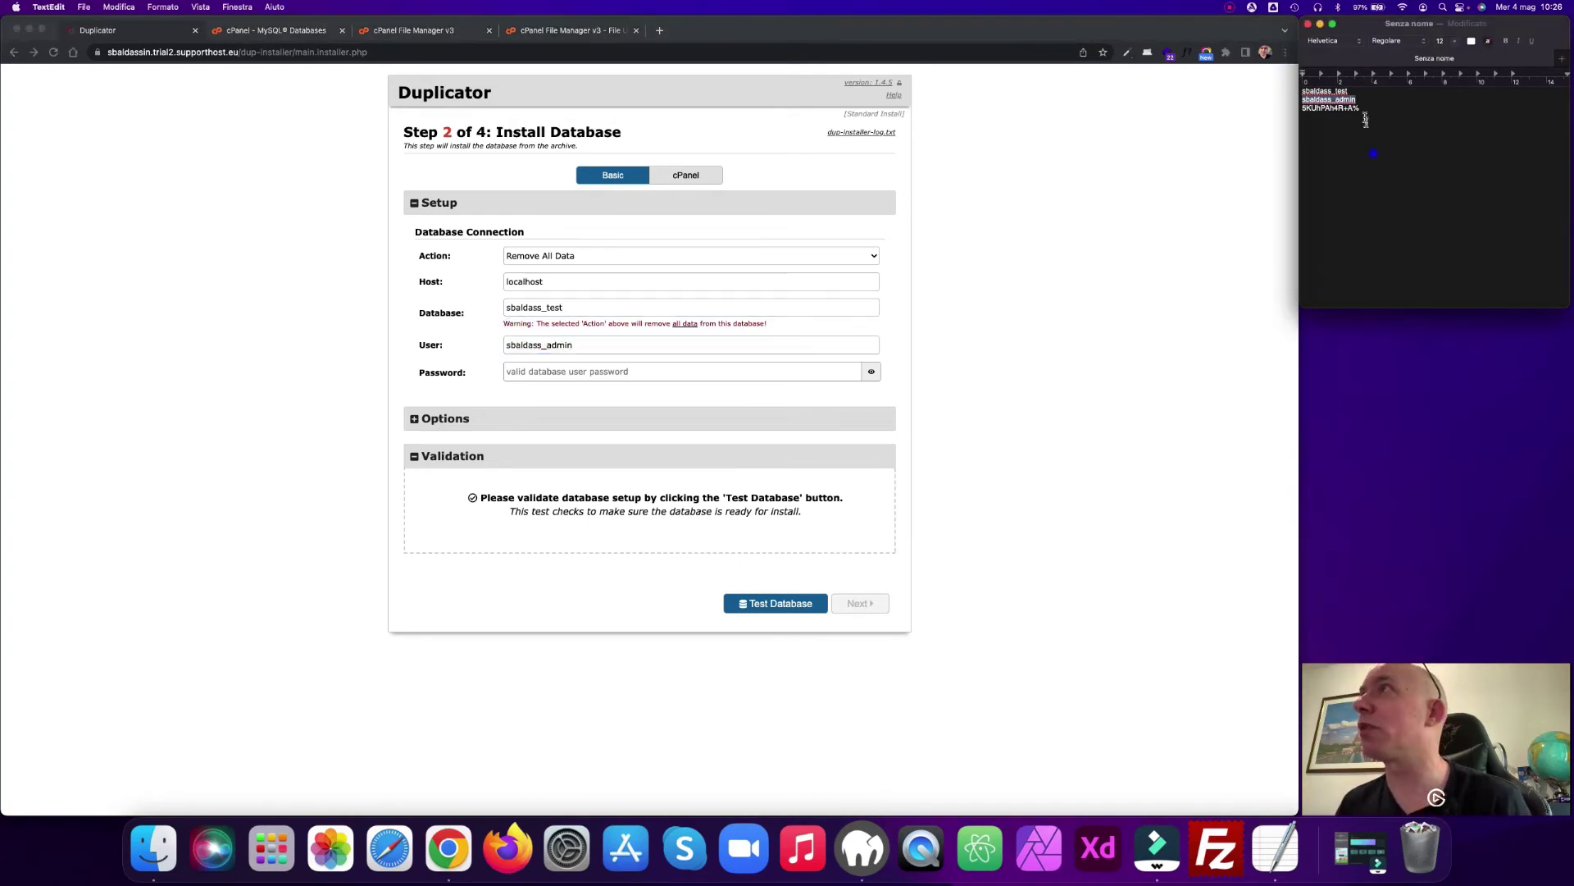
left_click_drag(1363, 108, 1287, 113)
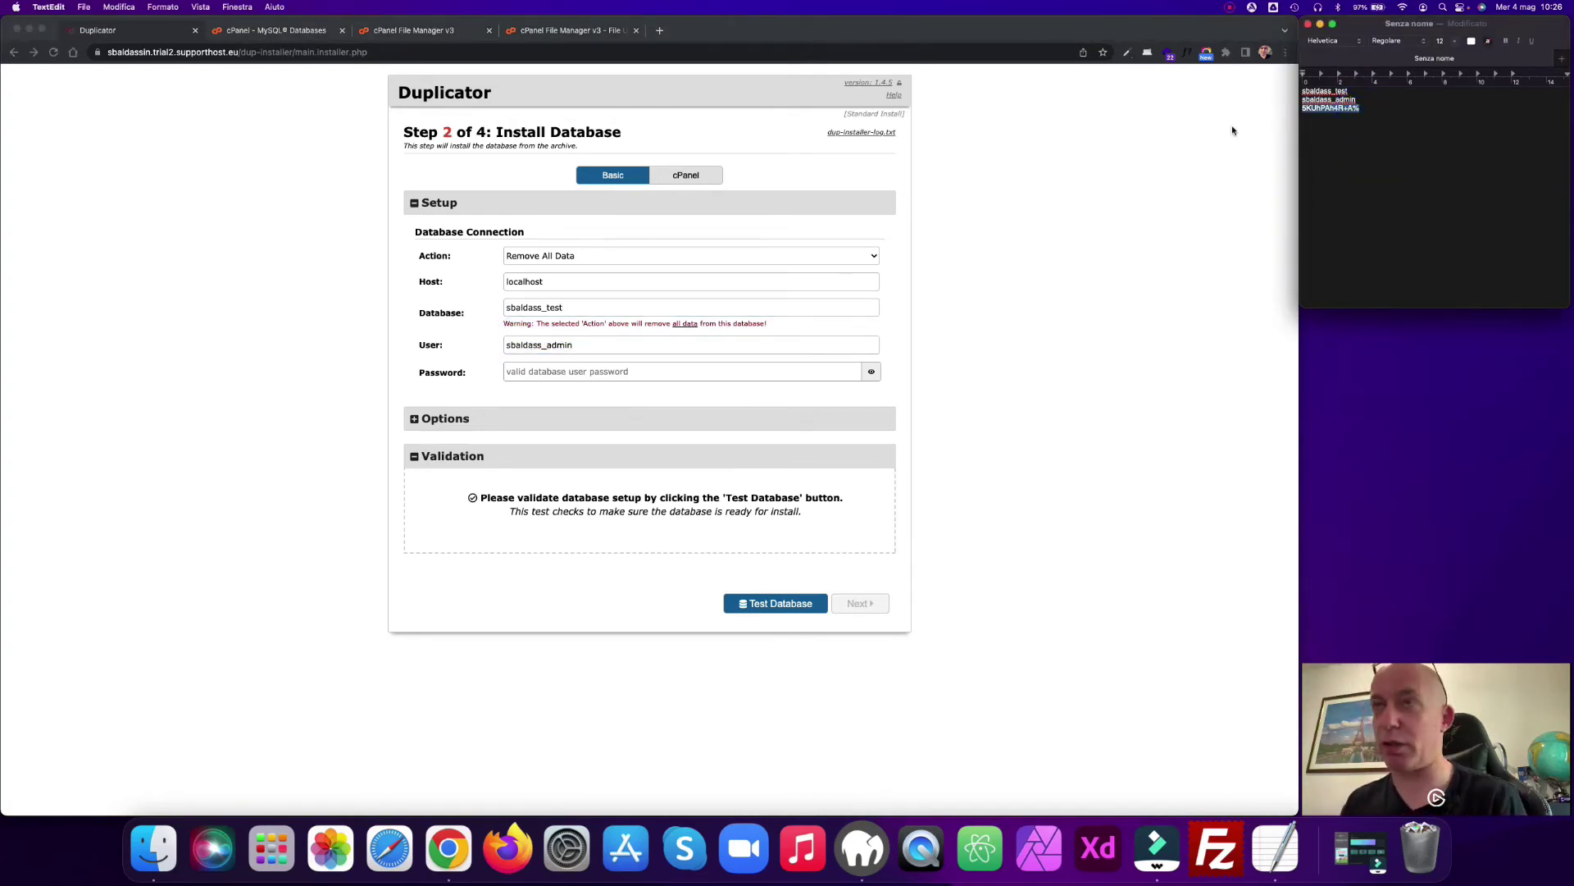
left_click(558, 372)
key("super+v")
Step: Test the database connection, re-pasting the database name after checking cPanel's database list
left_click(786, 605)
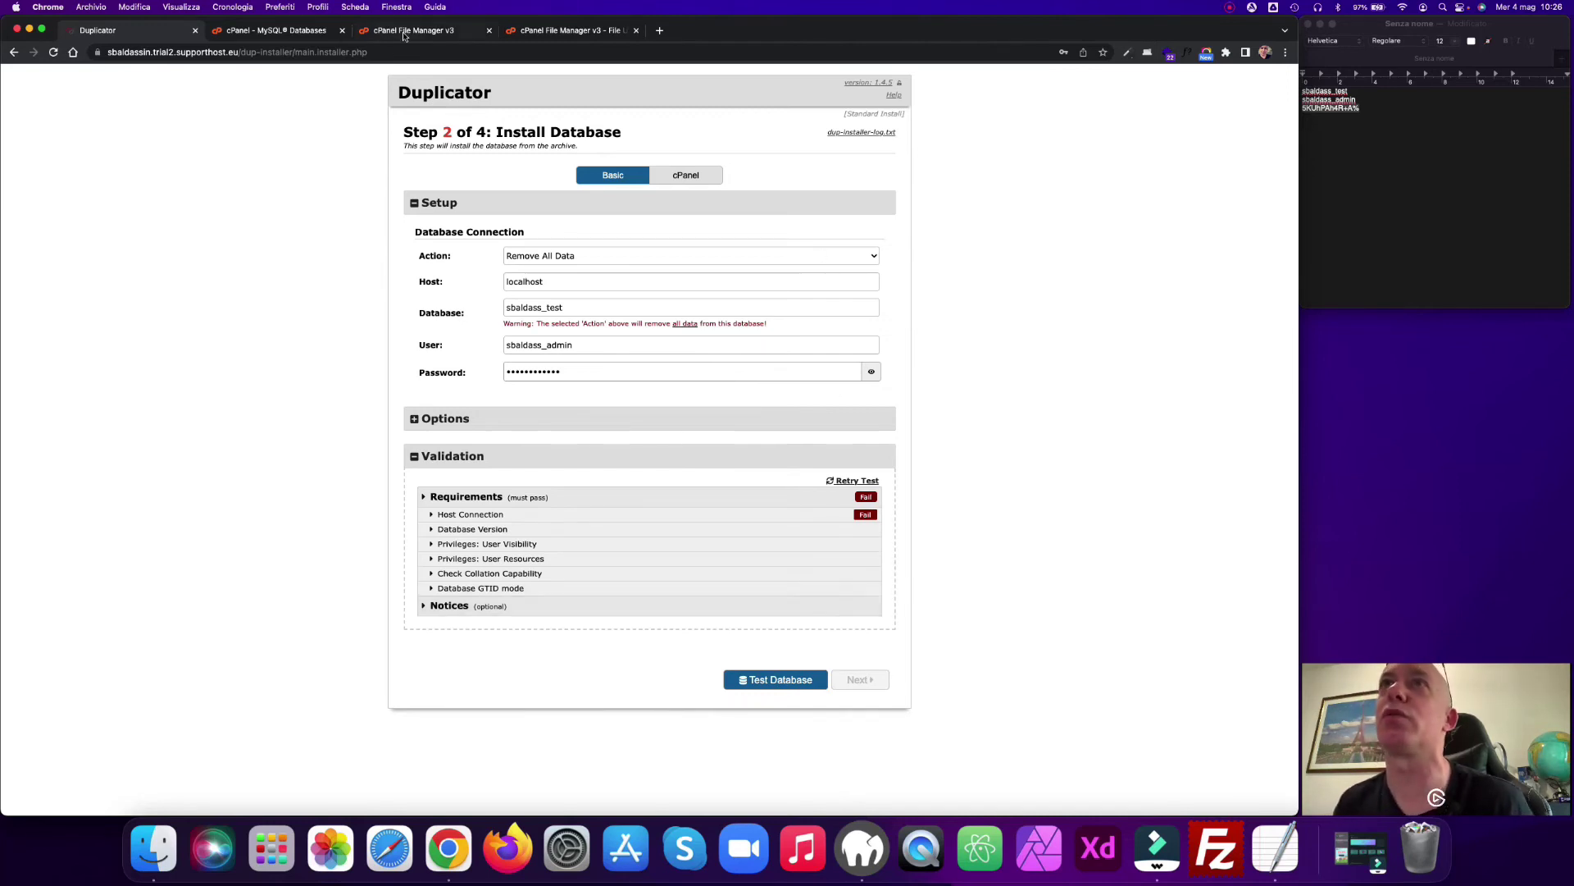
left_click(278, 33)
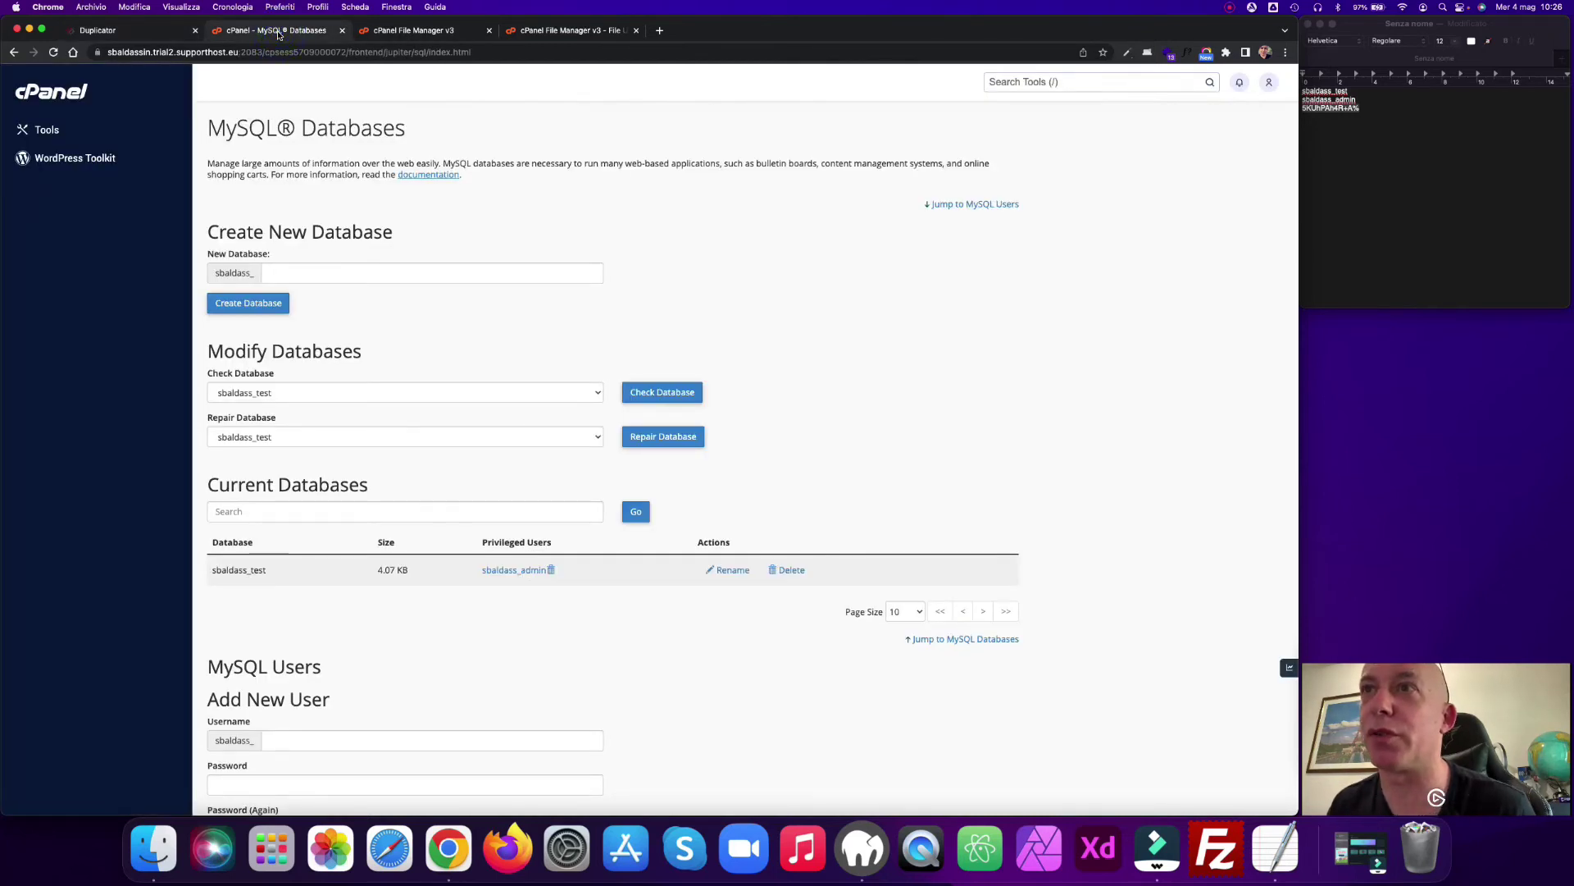
key("ctrl+shift+Tab")
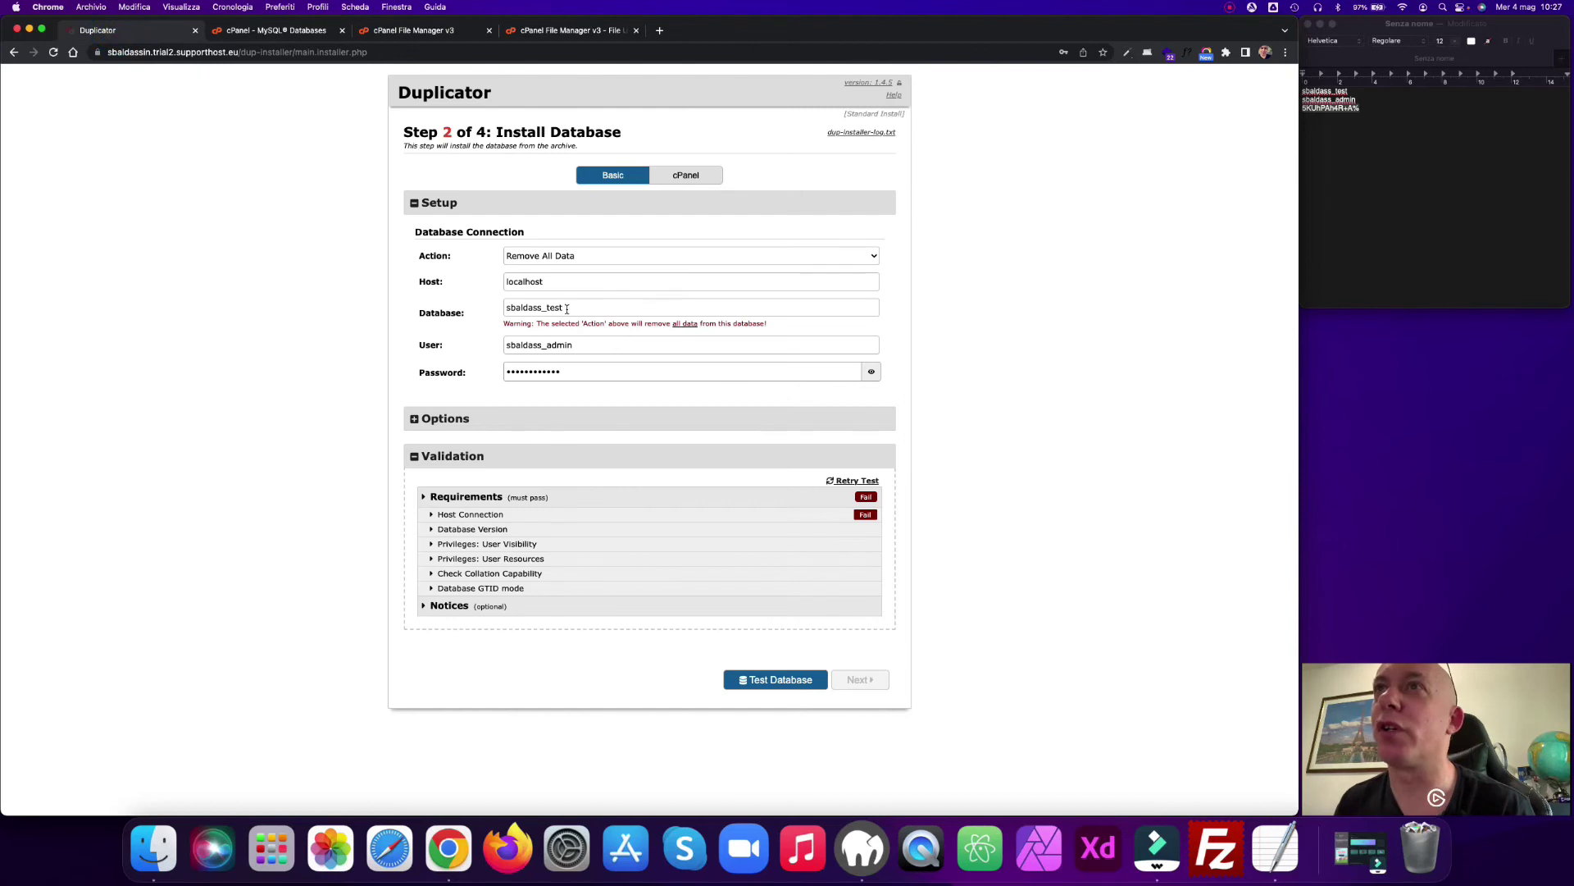
double_click(566, 309)
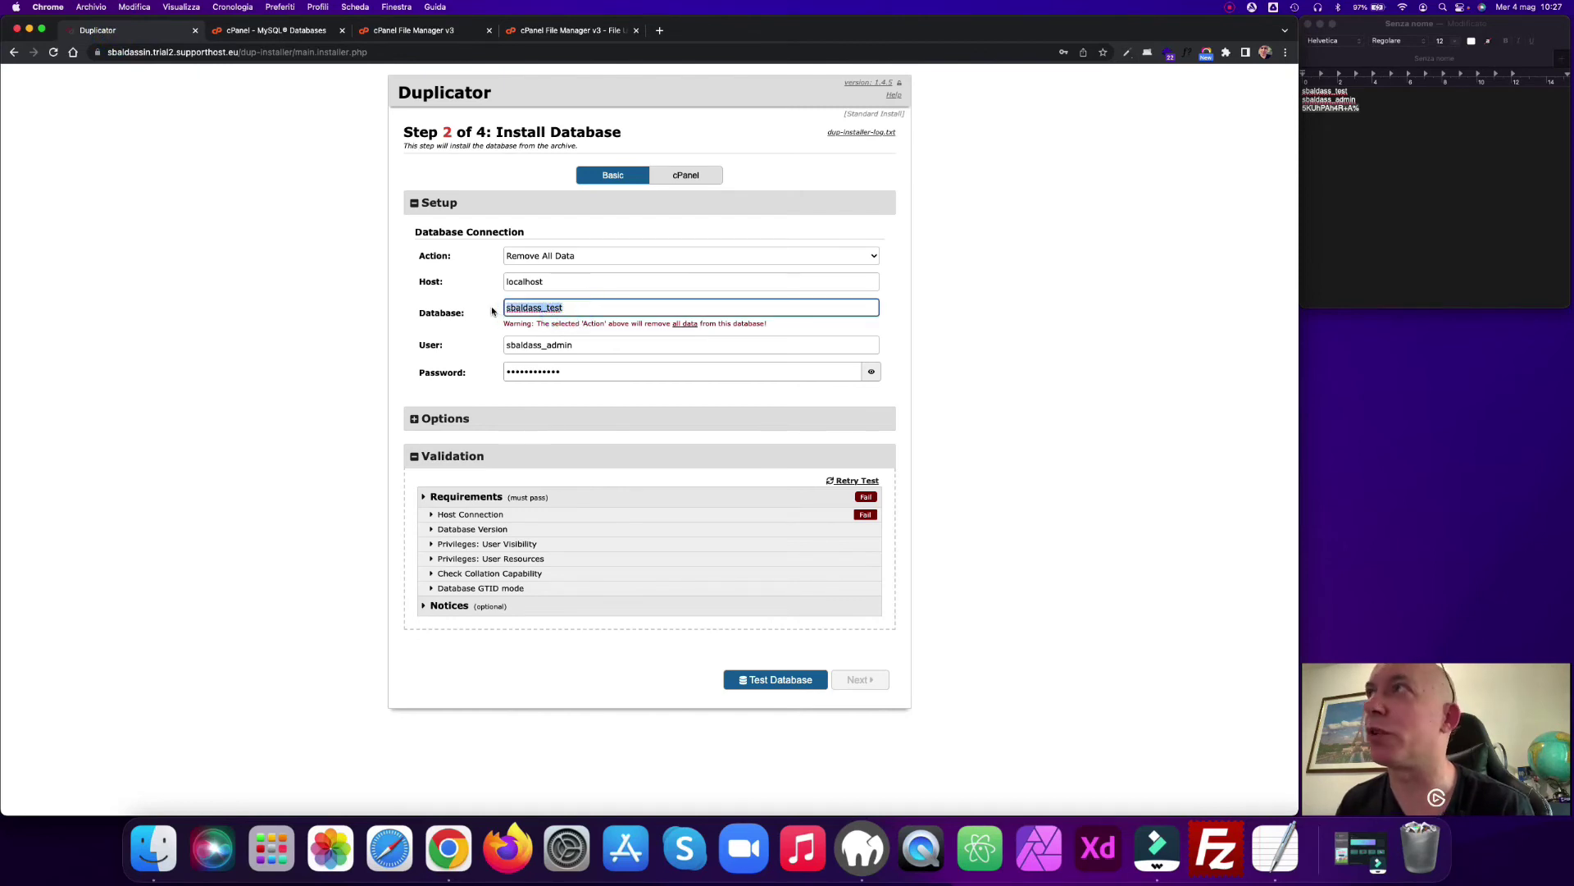
type("sbaldass_test")
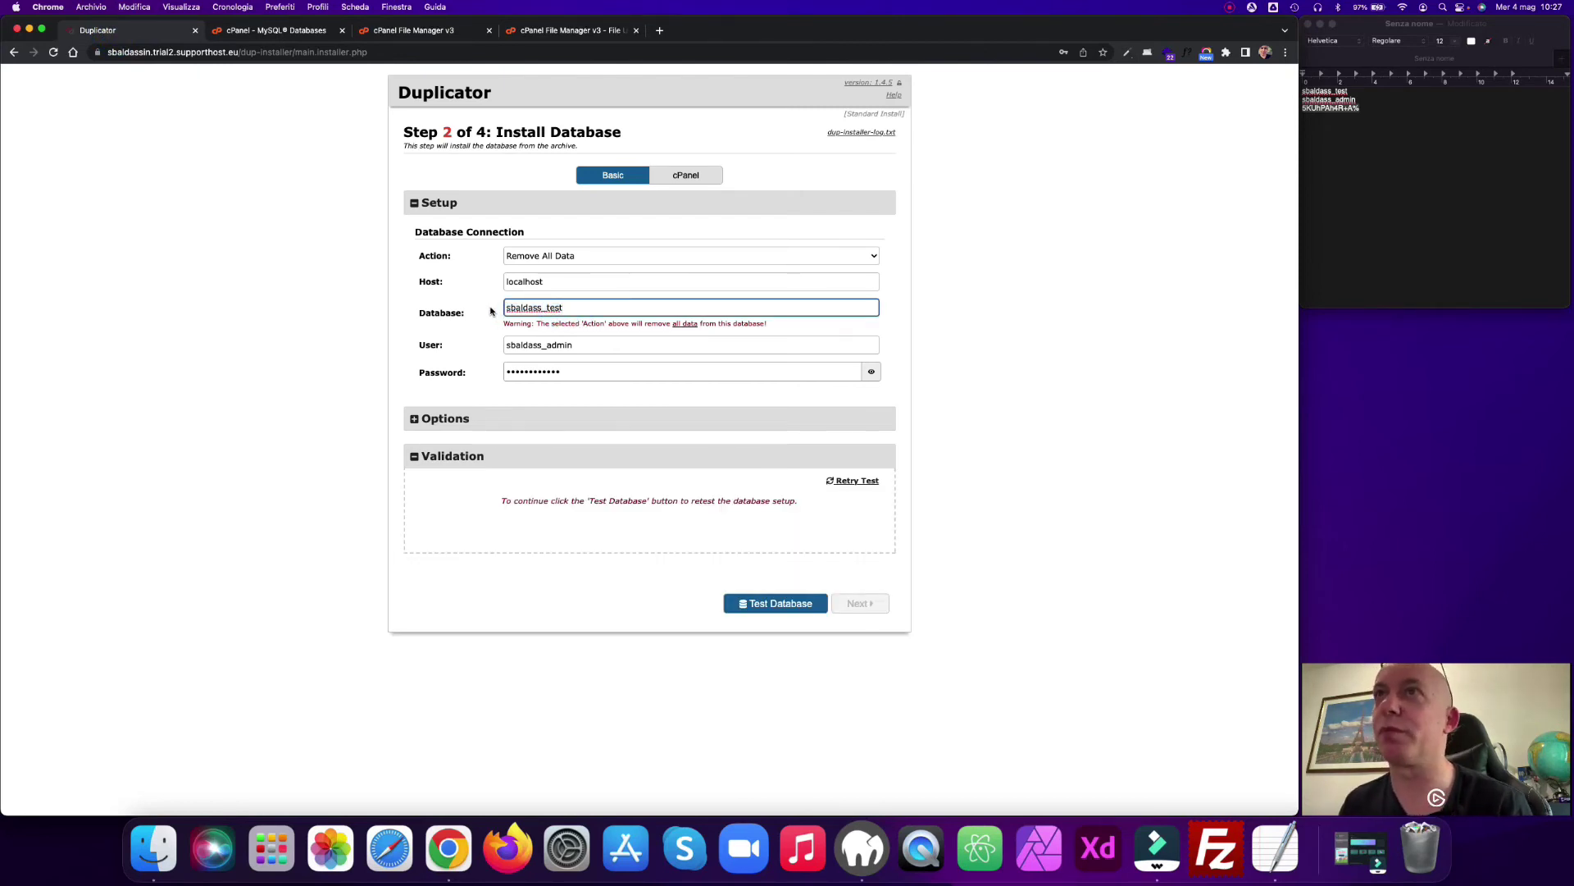
left_click(817, 328)
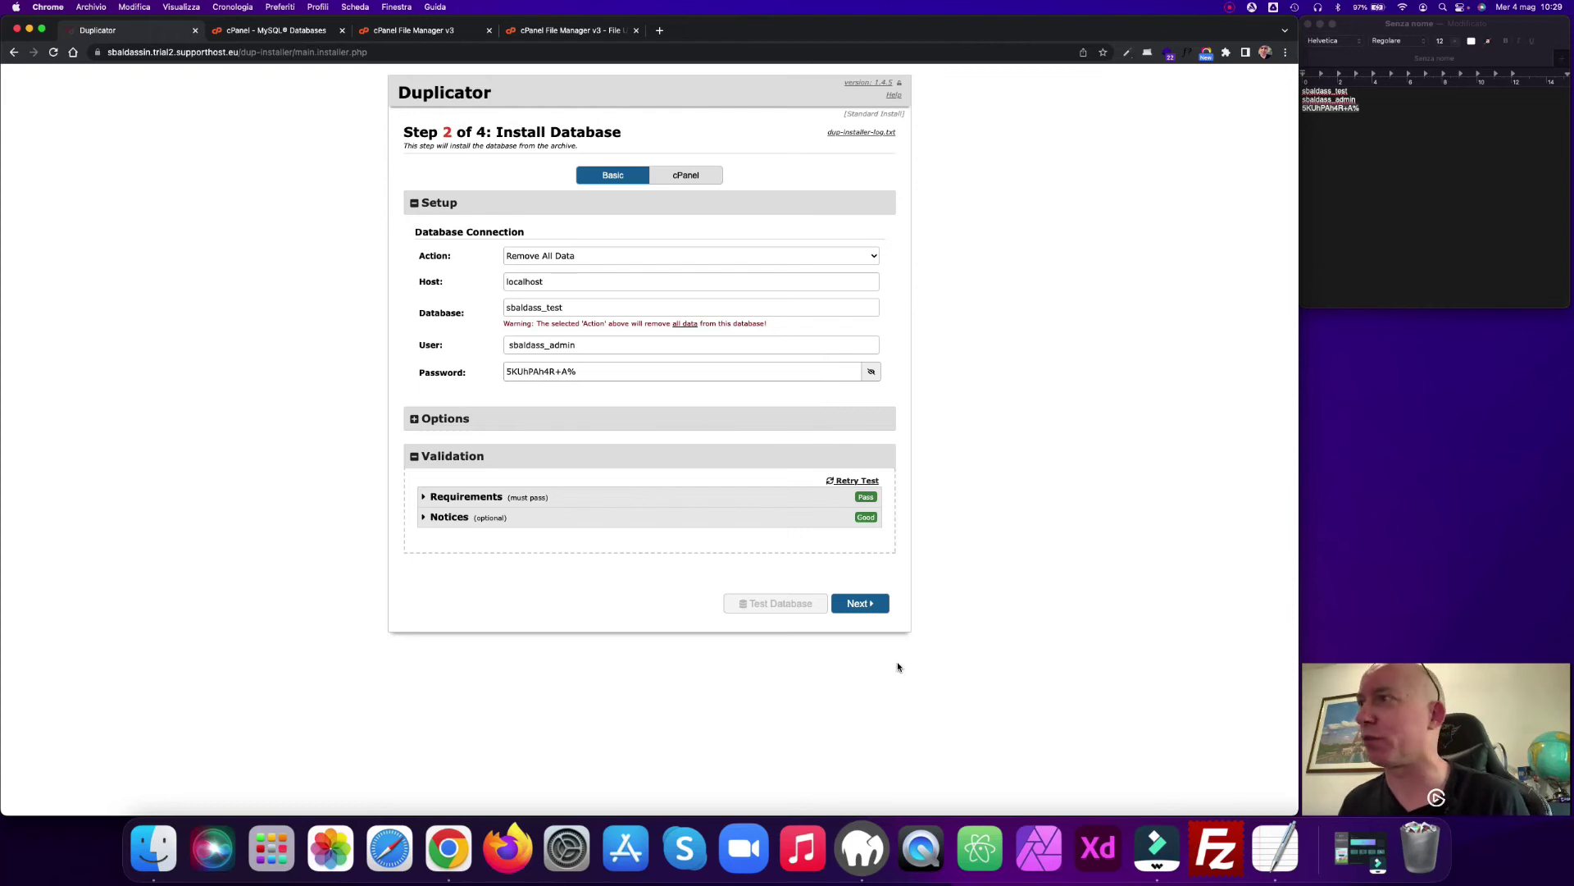
Step: Confirm the database install and apply the new site title, URL and path to reach Step 4: Test Site
left_click(853, 610)
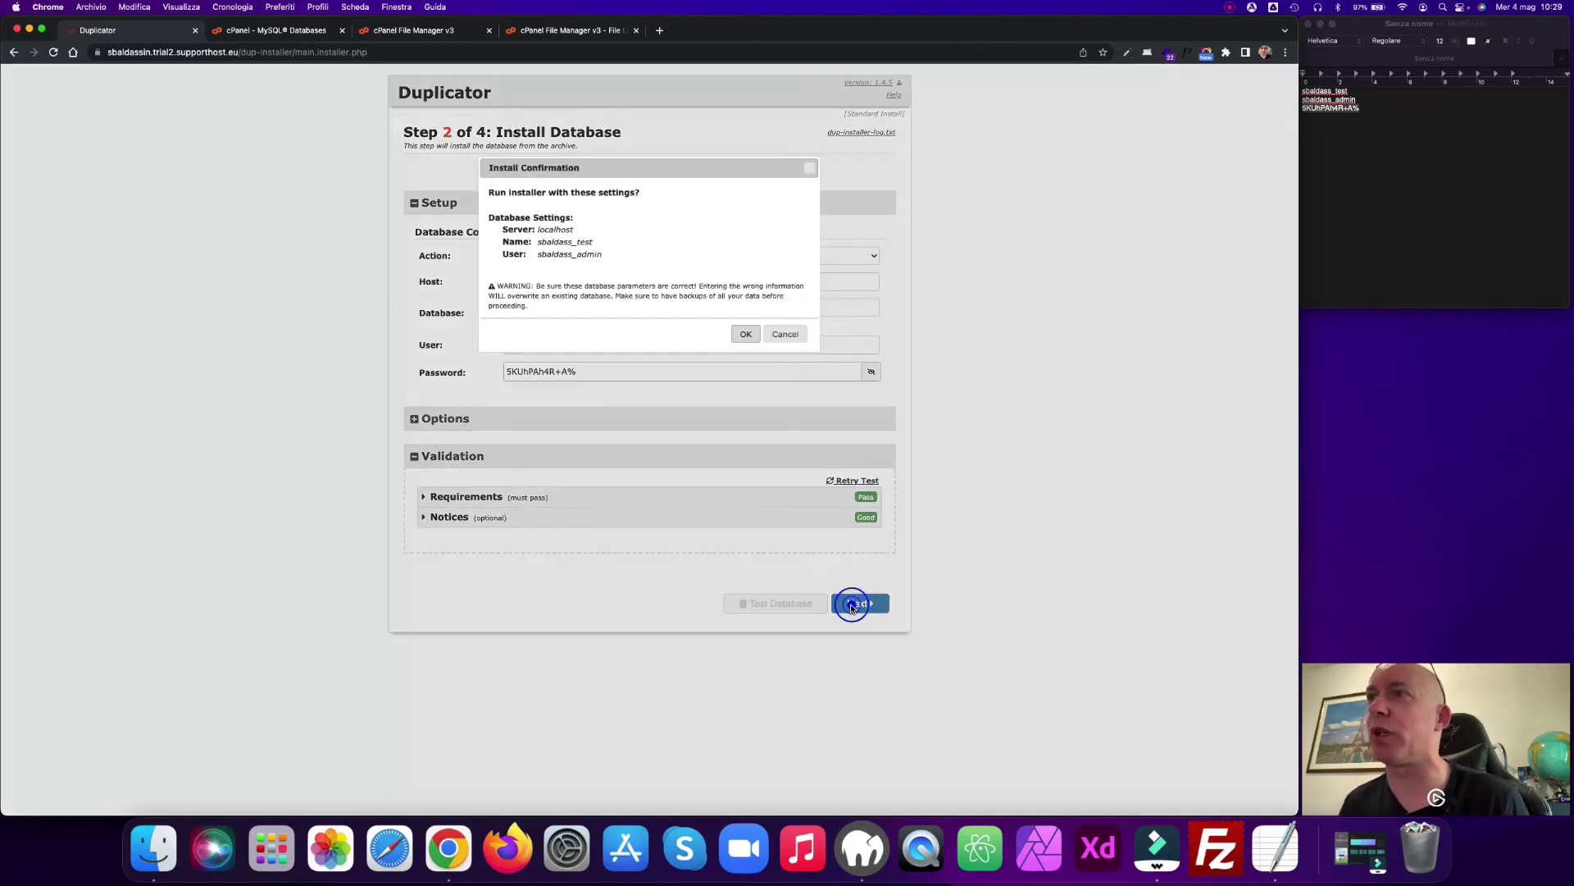
left_click(745, 335)
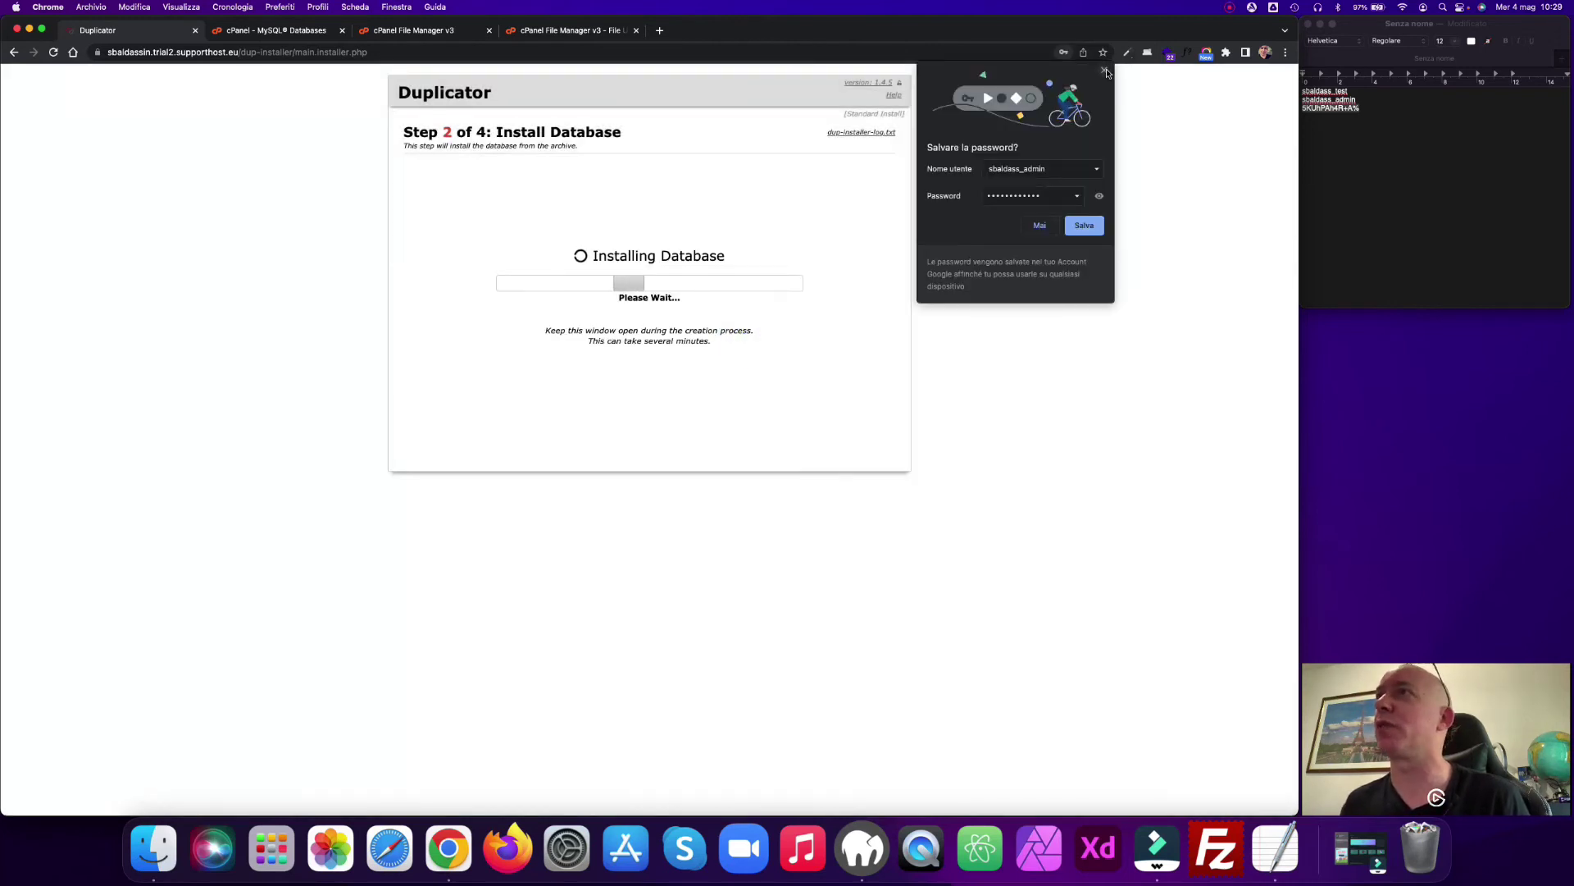
left_click(1104, 72)
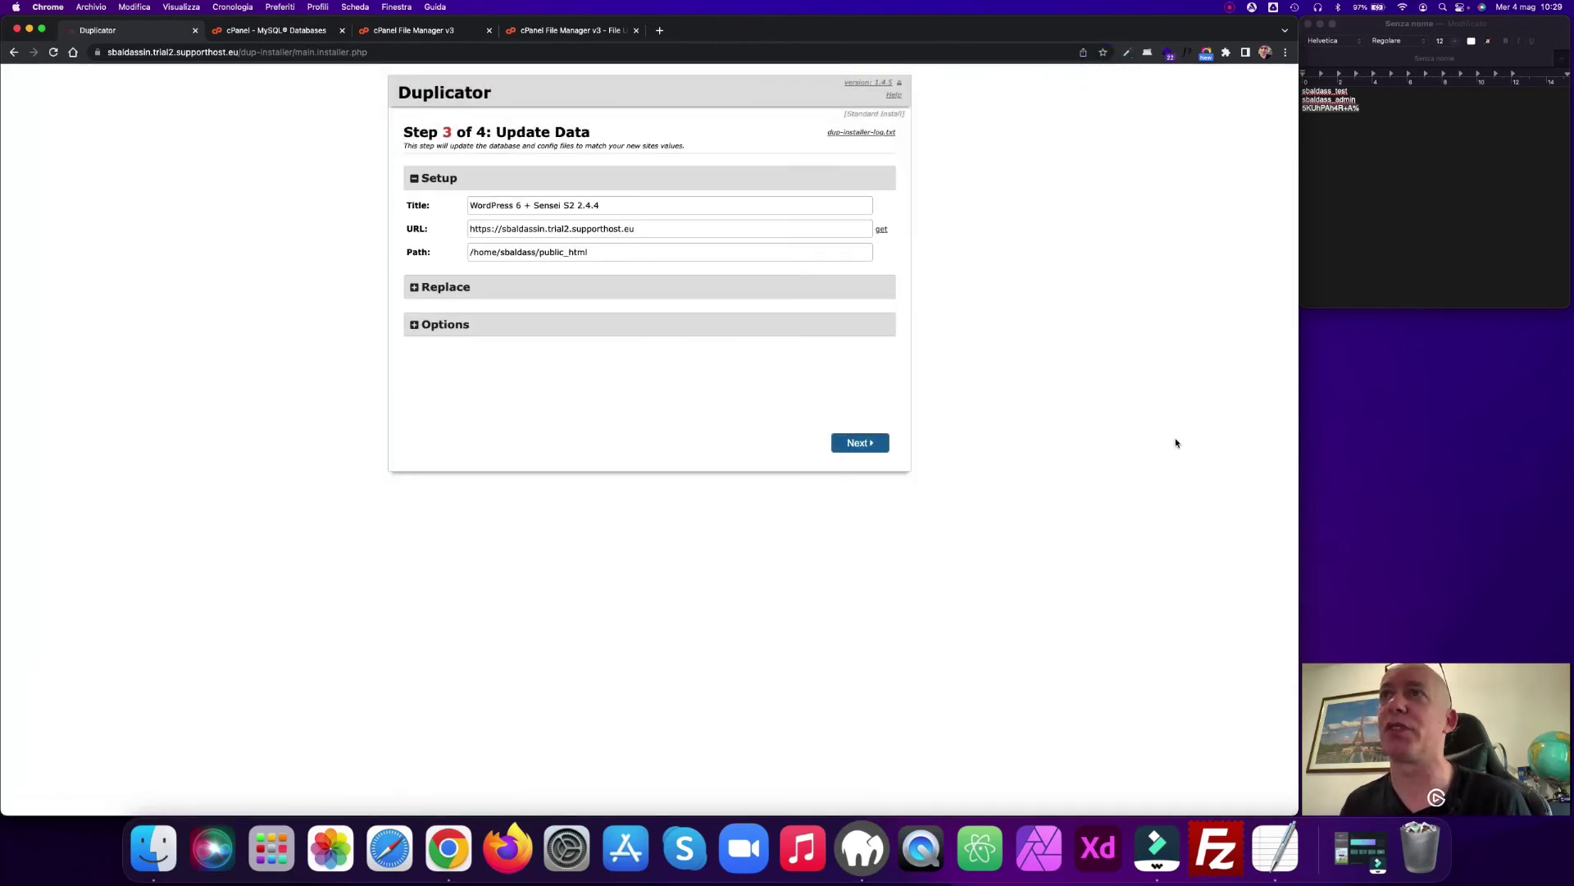
left_click(868, 444)
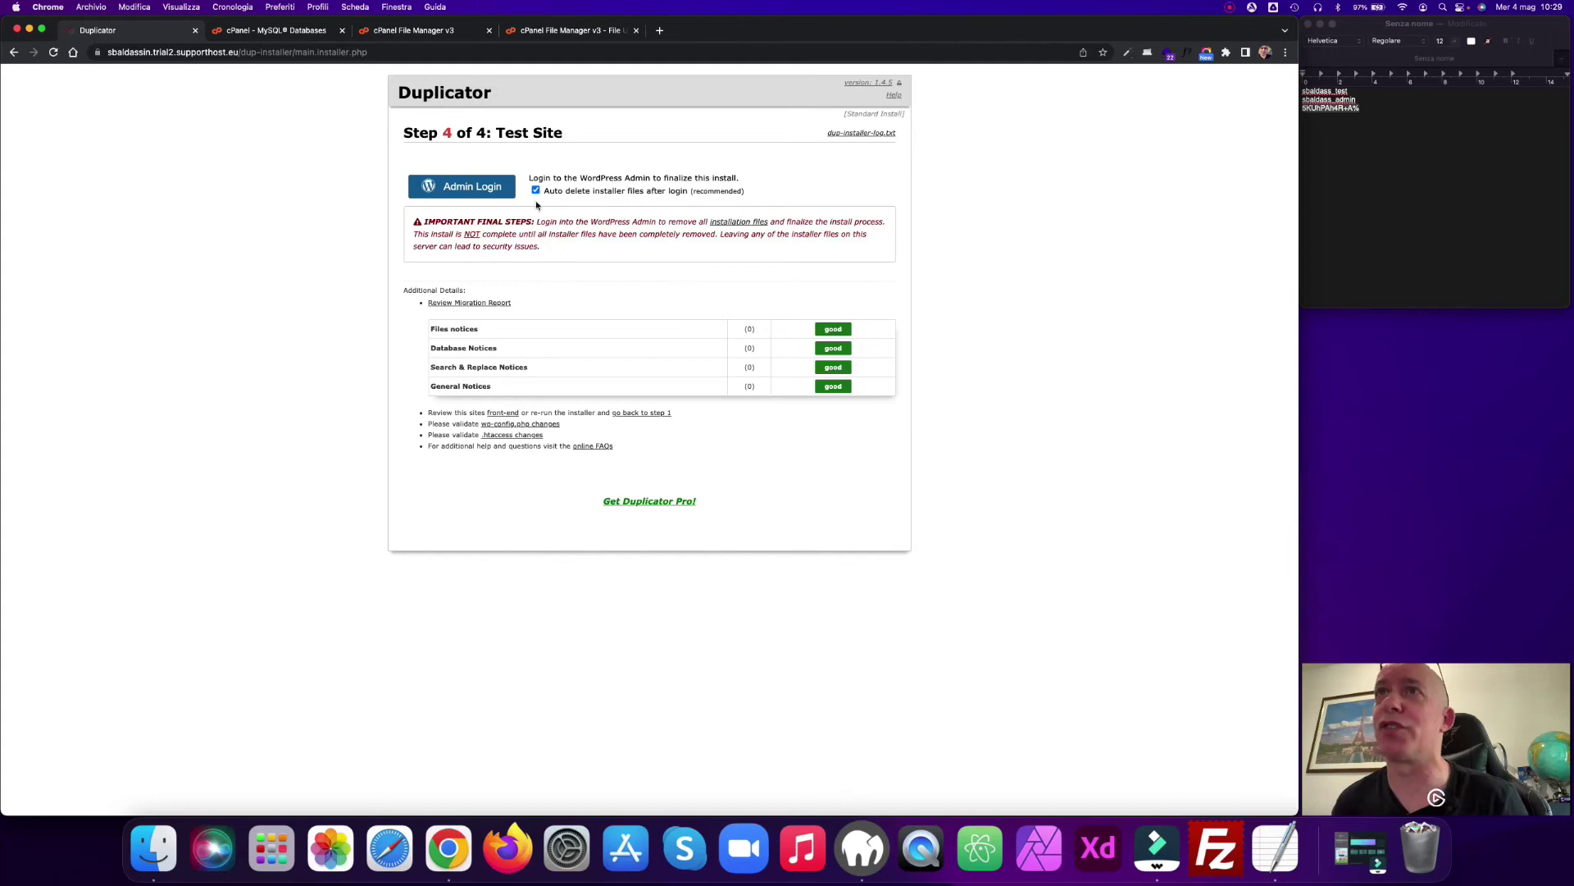
Step: Log into the migrated WordPress admin with the site's username and password, keeping the login remembered
left_click(485, 193)
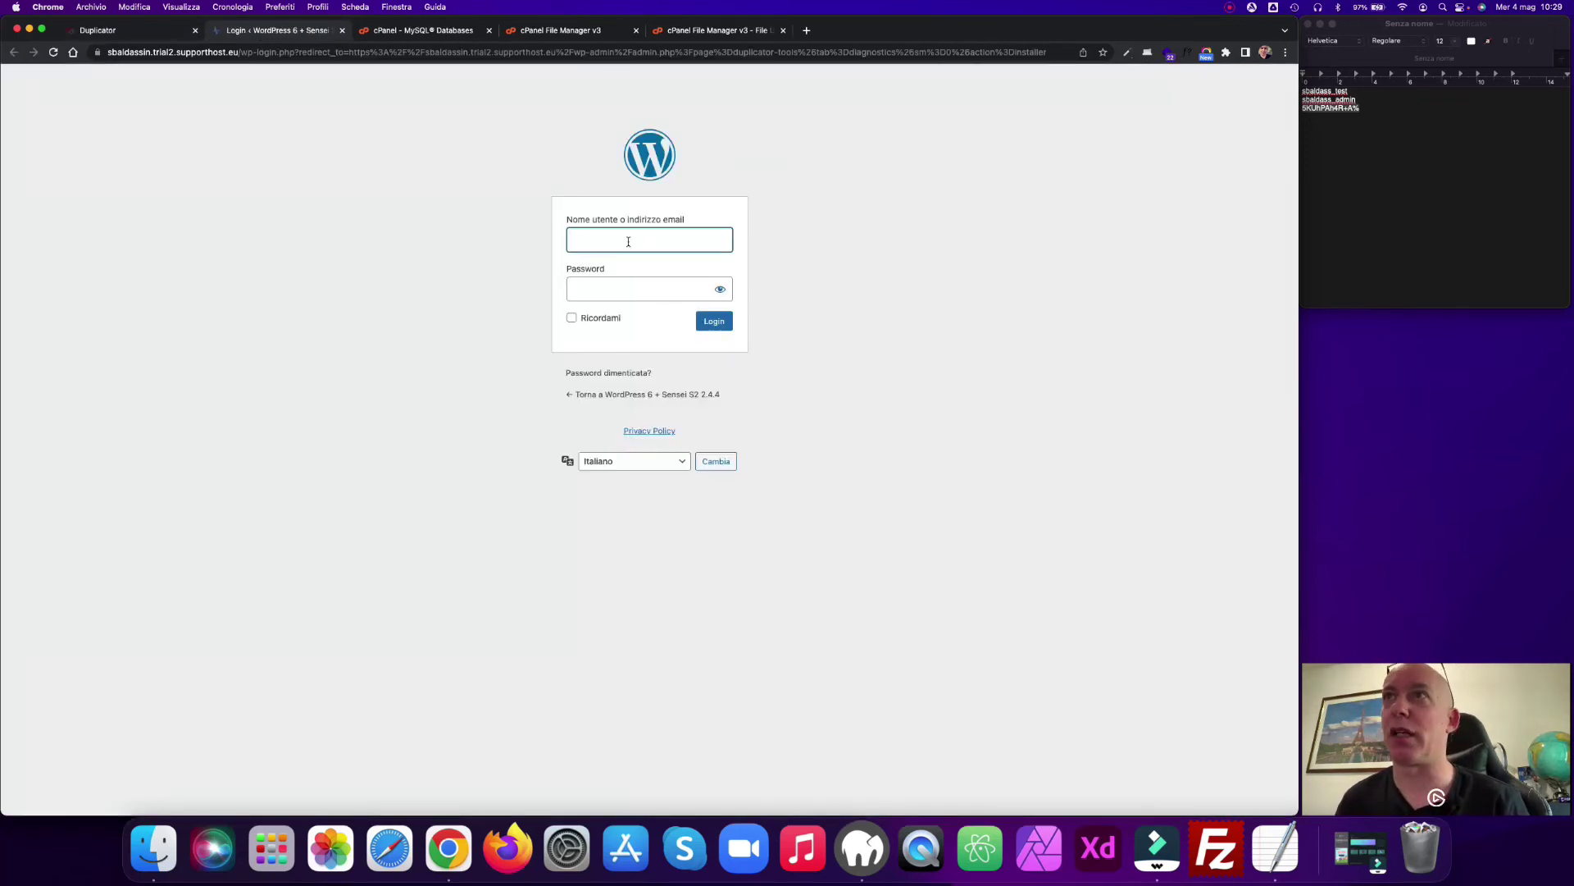
type("simone")
key("Tab")
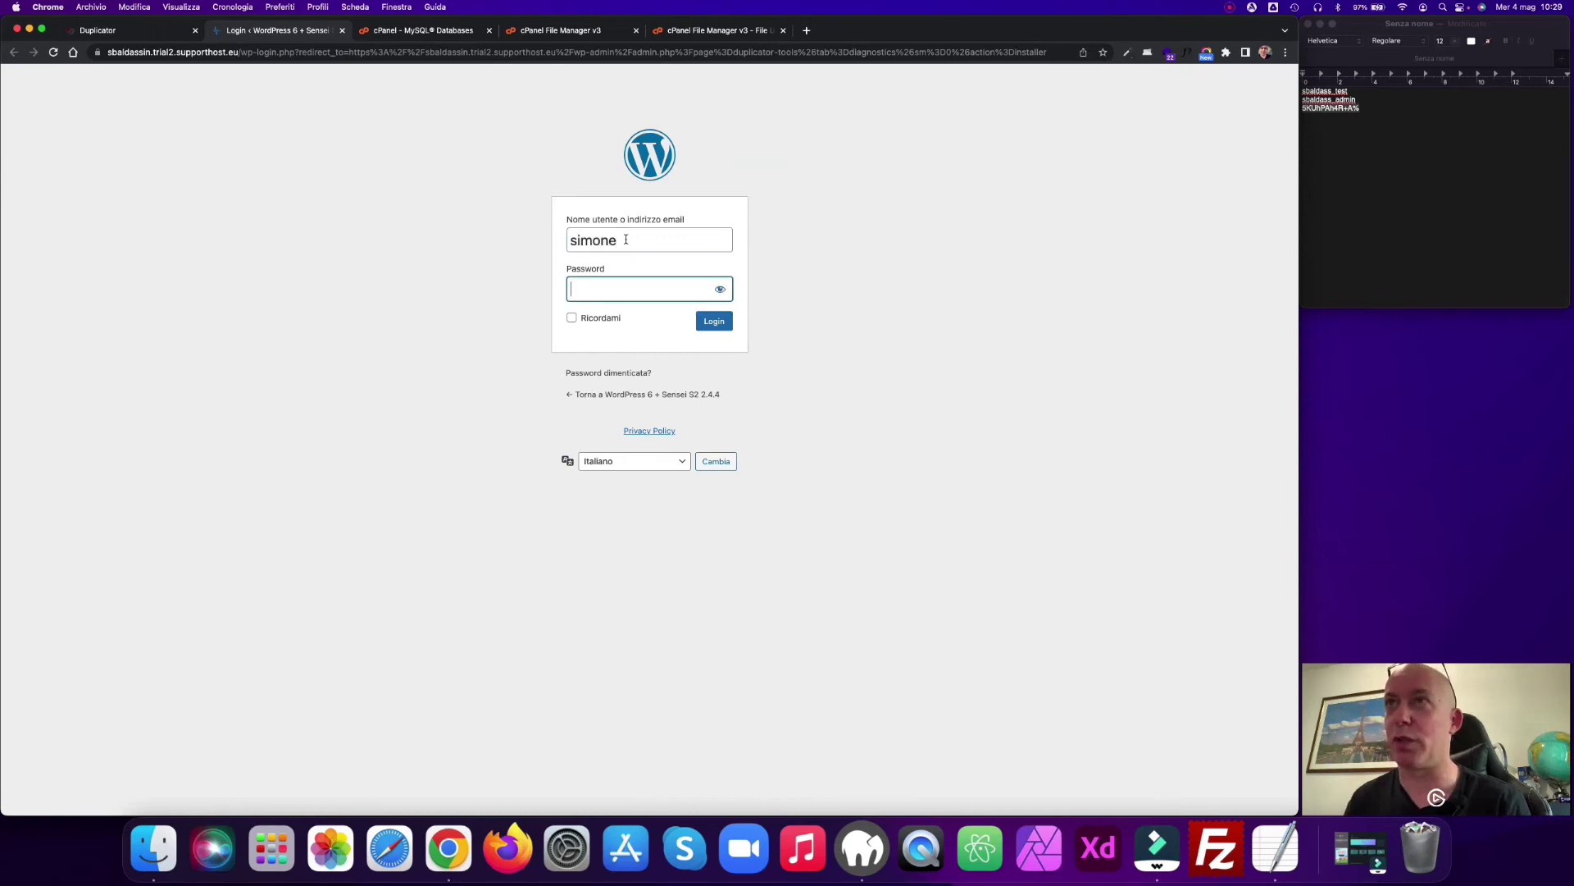
type("1234")
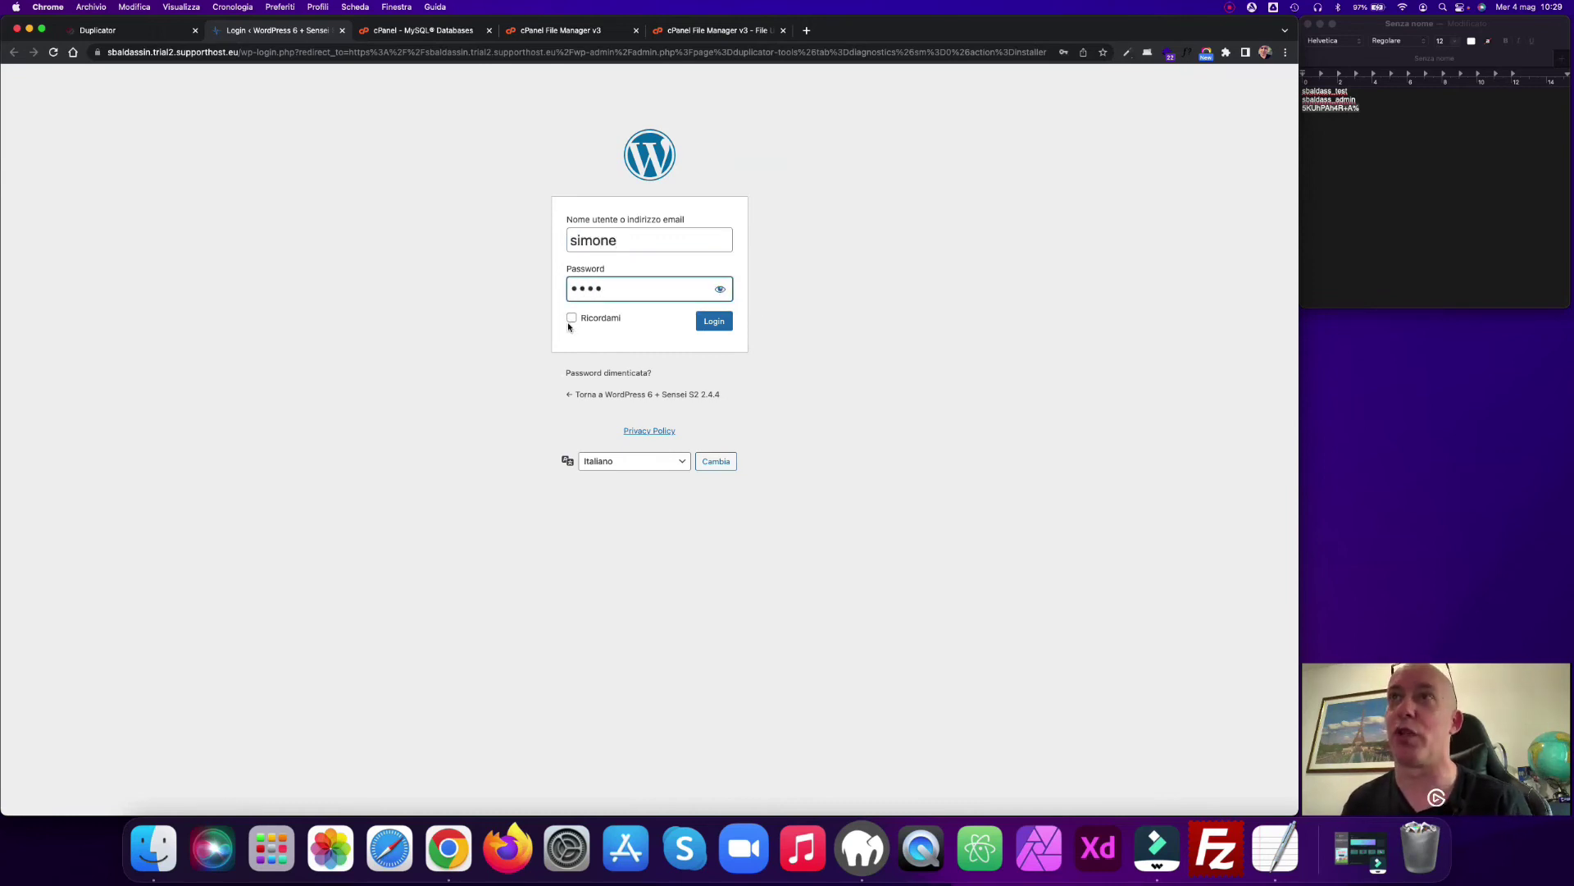
left_click(573, 319)
left_click(712, 322)
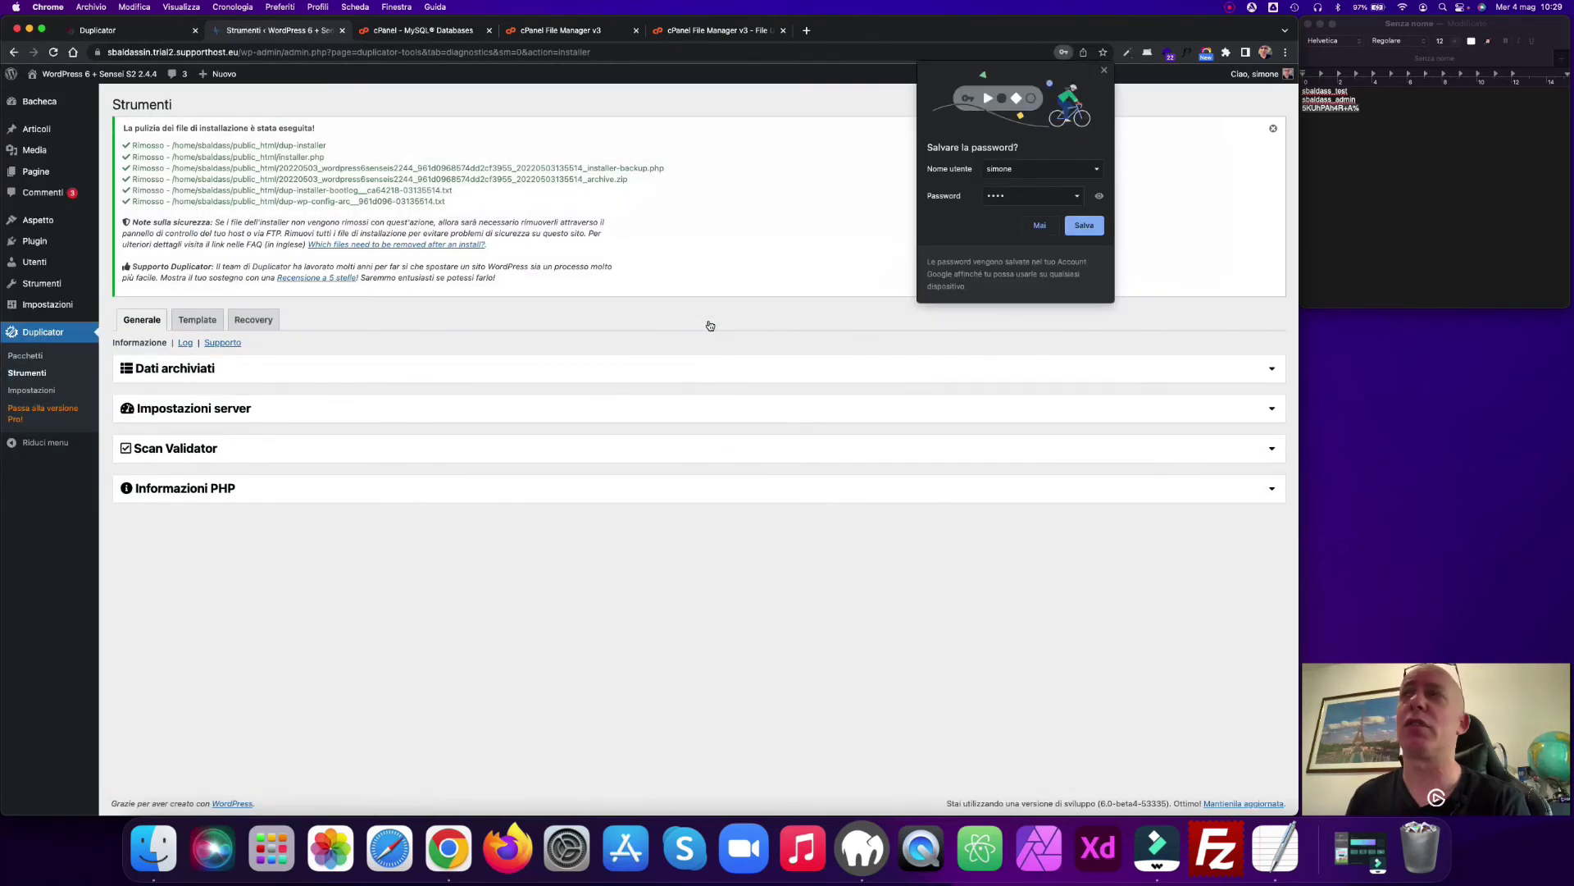
left_click(1105, 71)
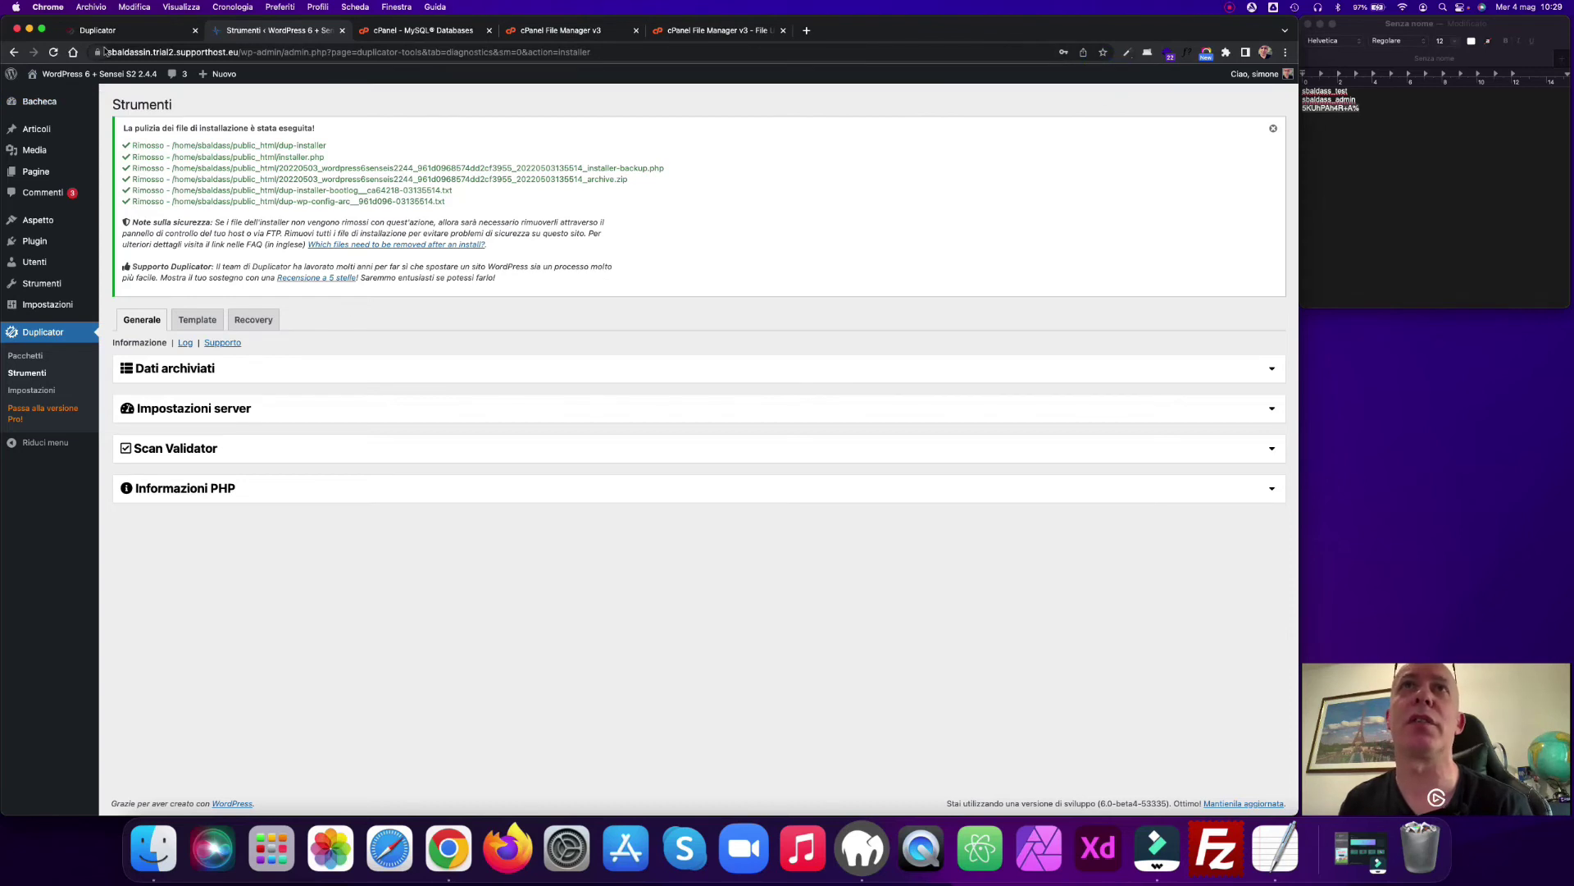
Step: Review Duplicator's Tools page confirming the installer files were removed, then return to cPanel
left_click(80, 37)
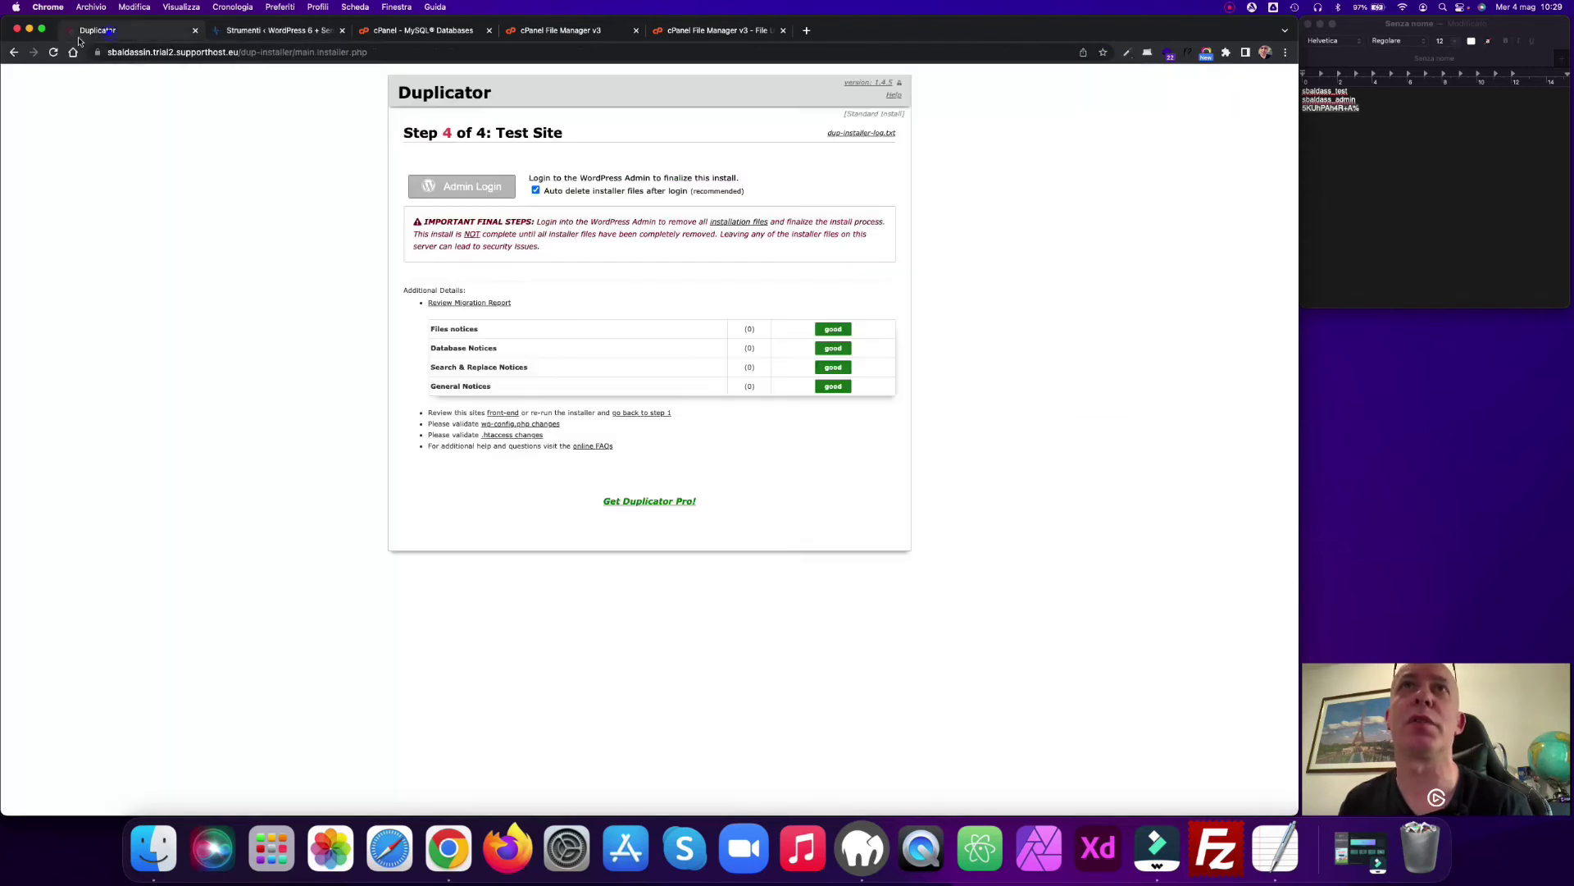
left_click(273, 32)
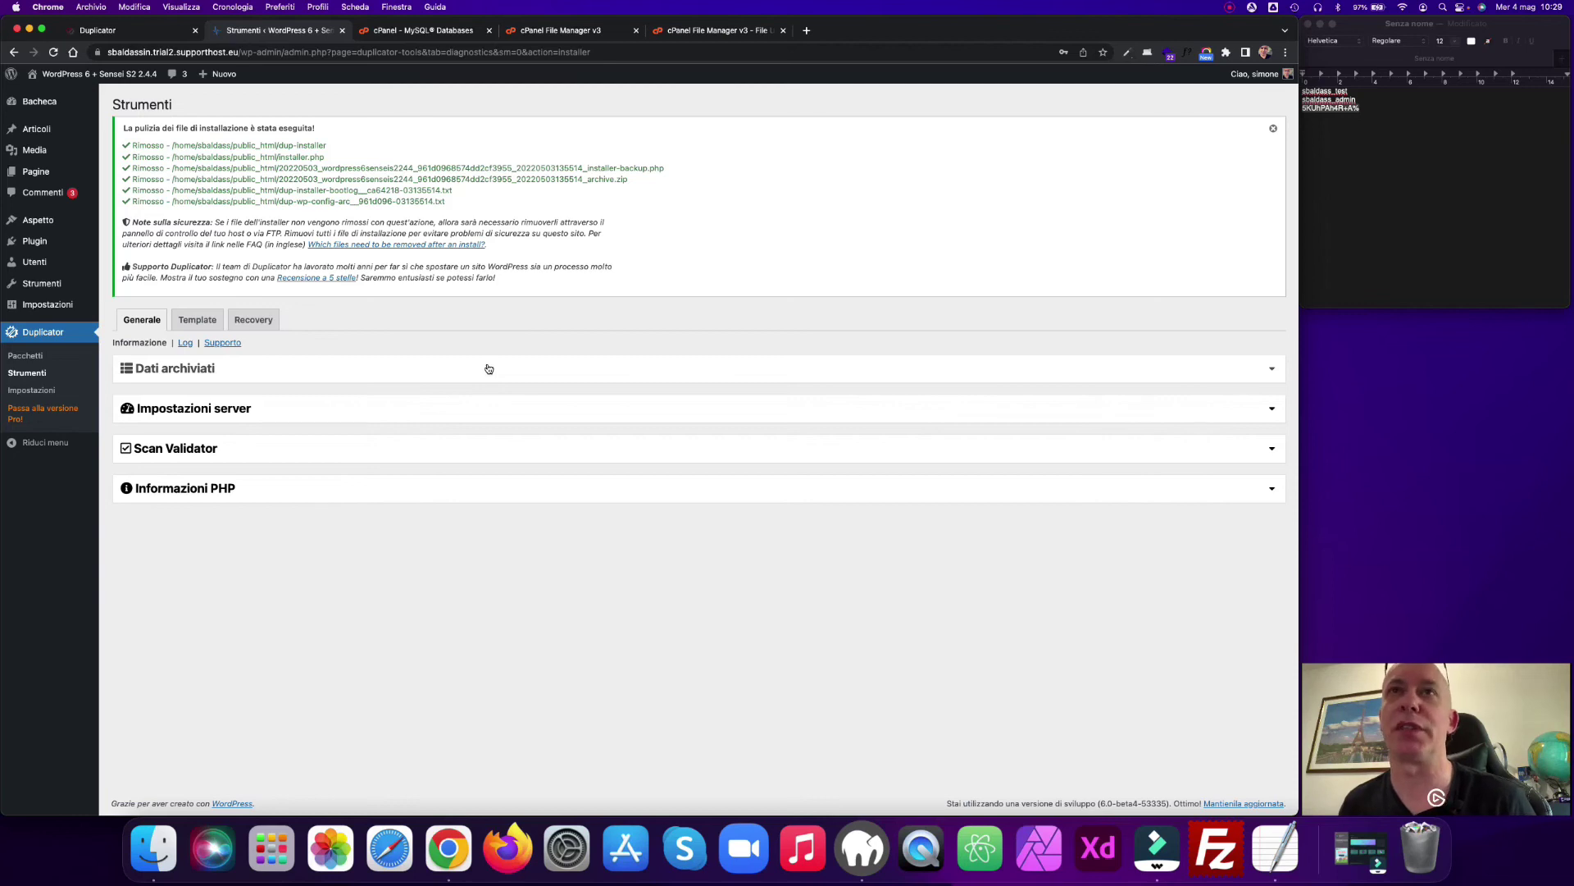
left_click(439, 31)
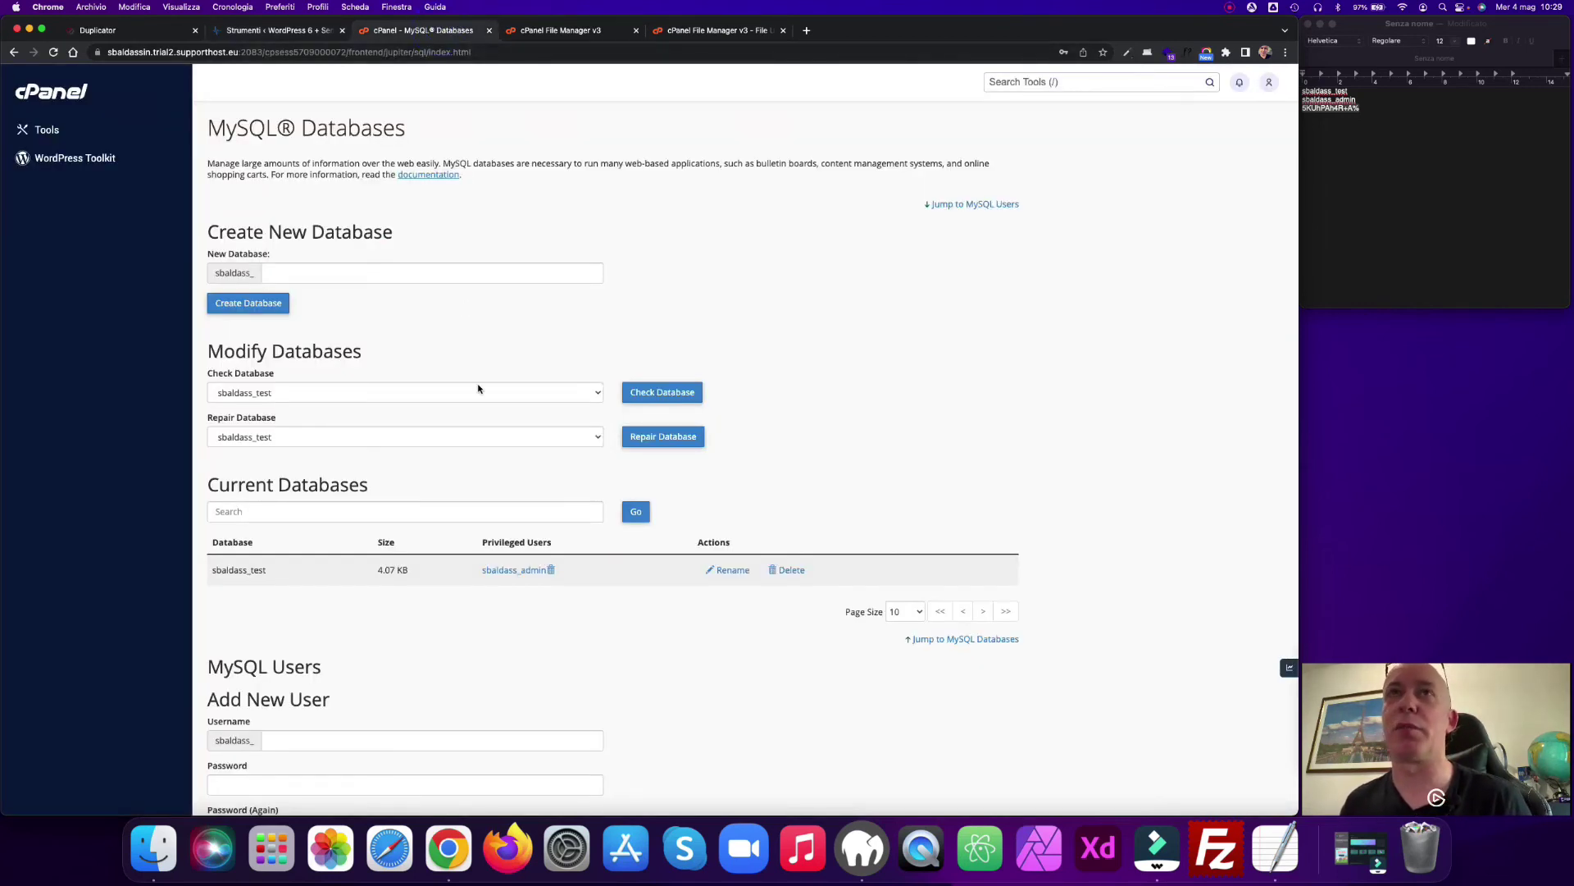
Step: Inspect the migrated database's tables in phpMyAdmin, then close it and return to Duplicator's cleanup report
left_click(49, 130)
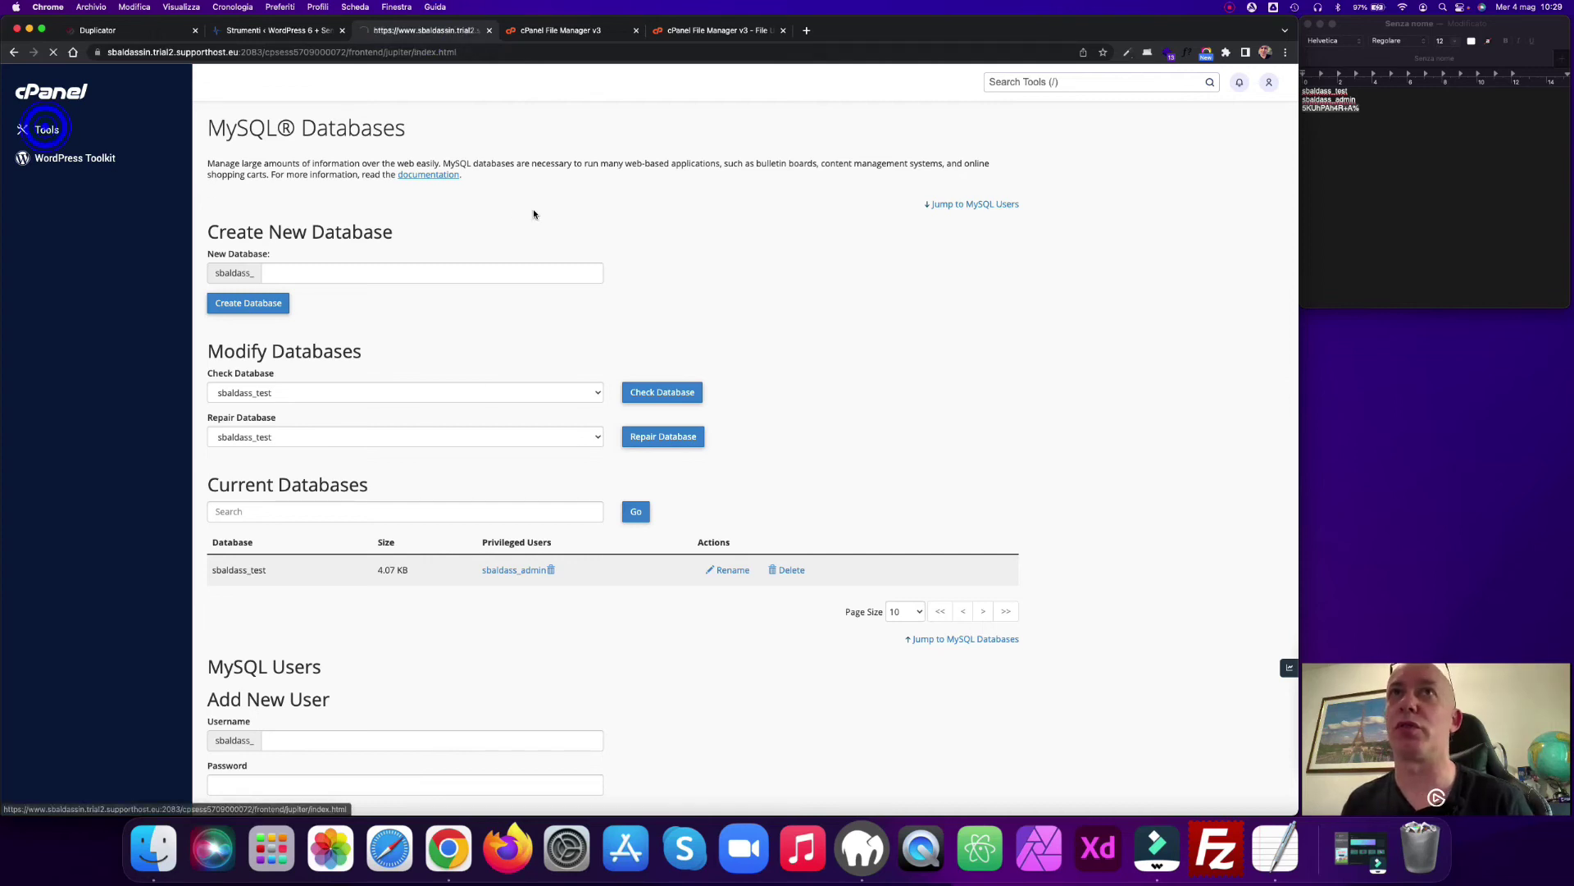
scroll(439, 360, "down", 10)
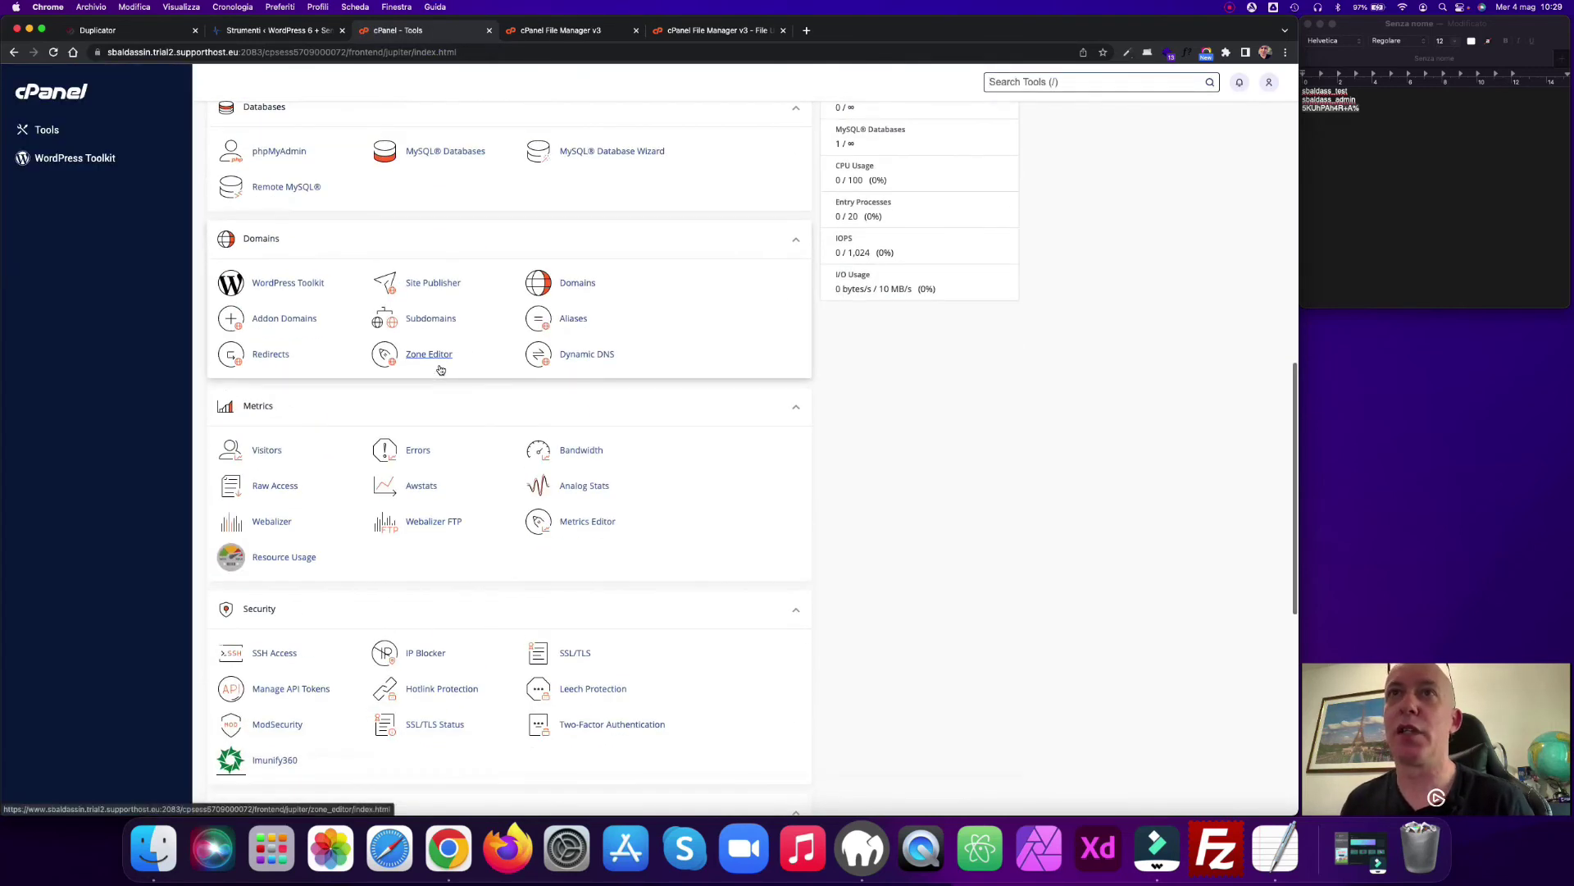
scroll(440, 369, "down", 5)
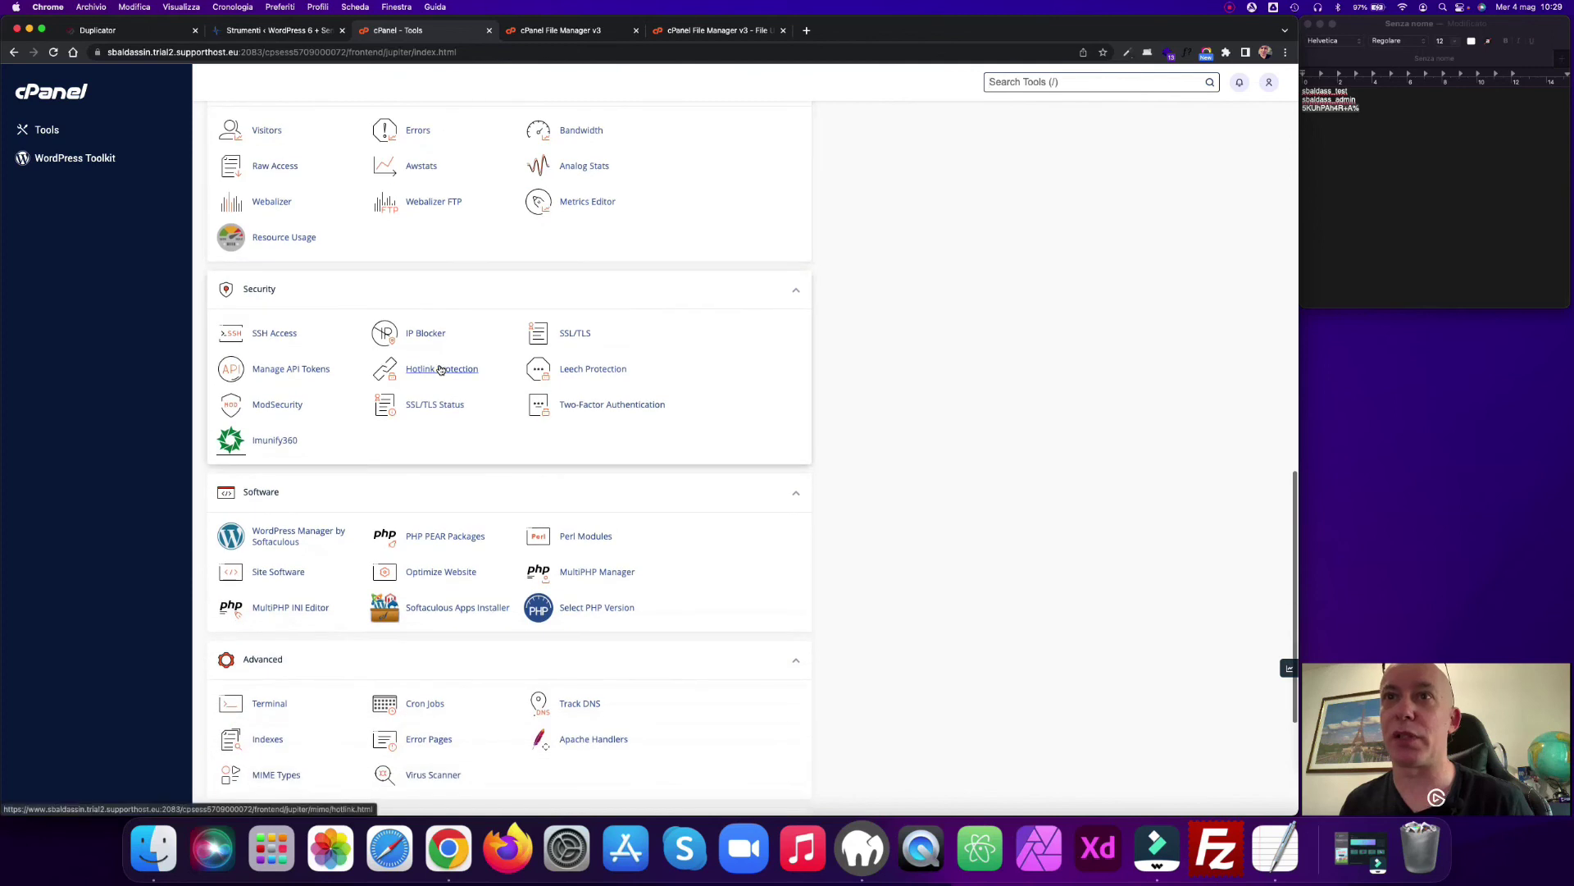
scroll(440, 370, "down", 4)
scroll(441, 368, "up", 5)
scroll(441, 367, "up", 8)
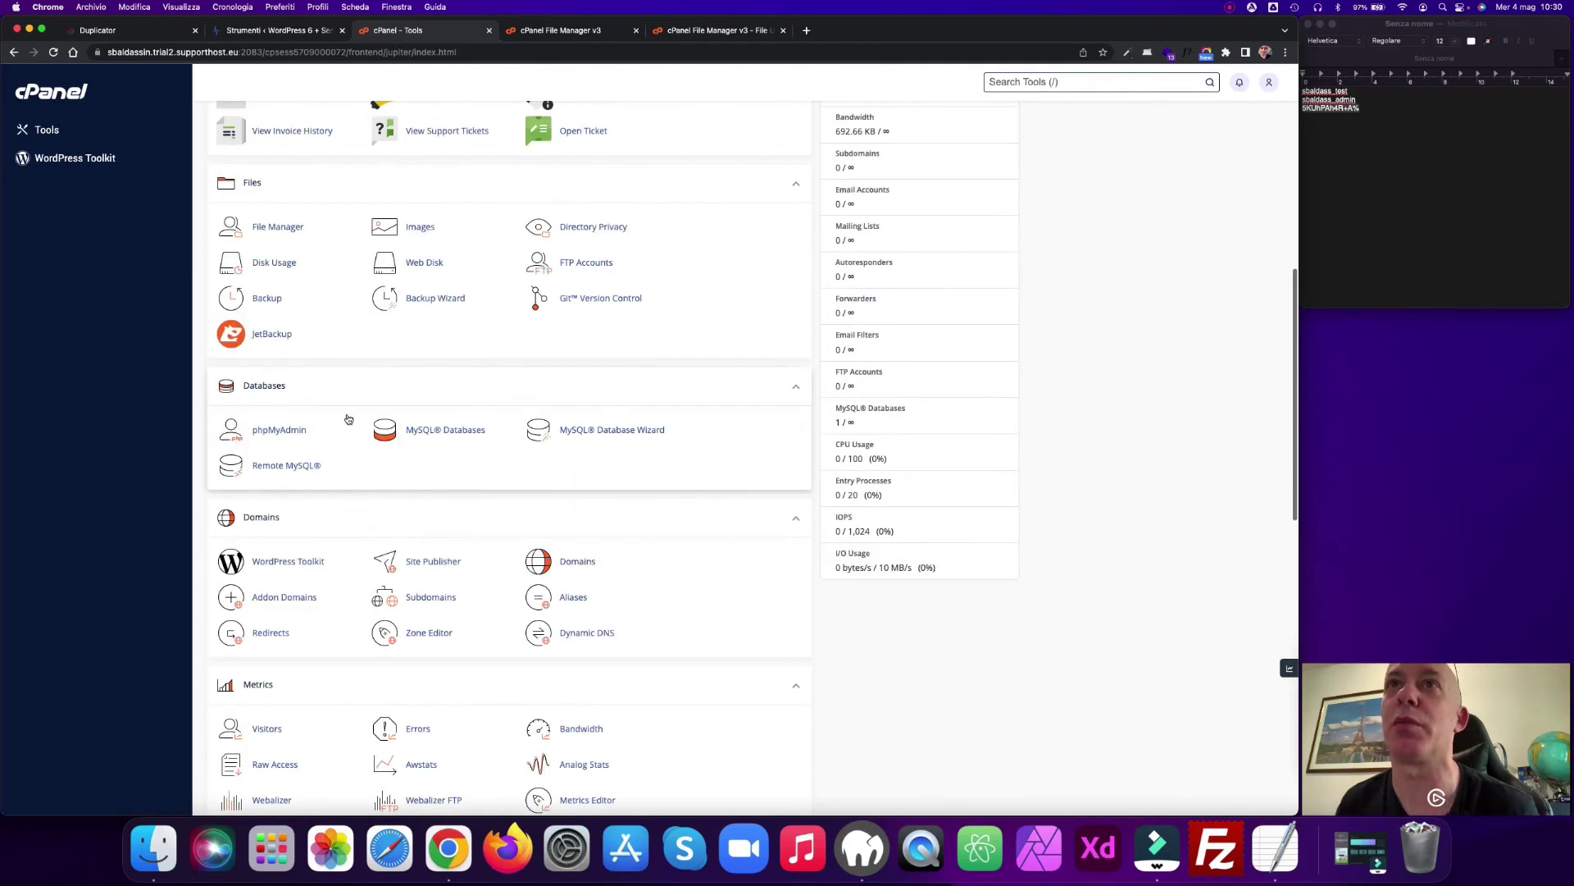
left_click(263, 429)
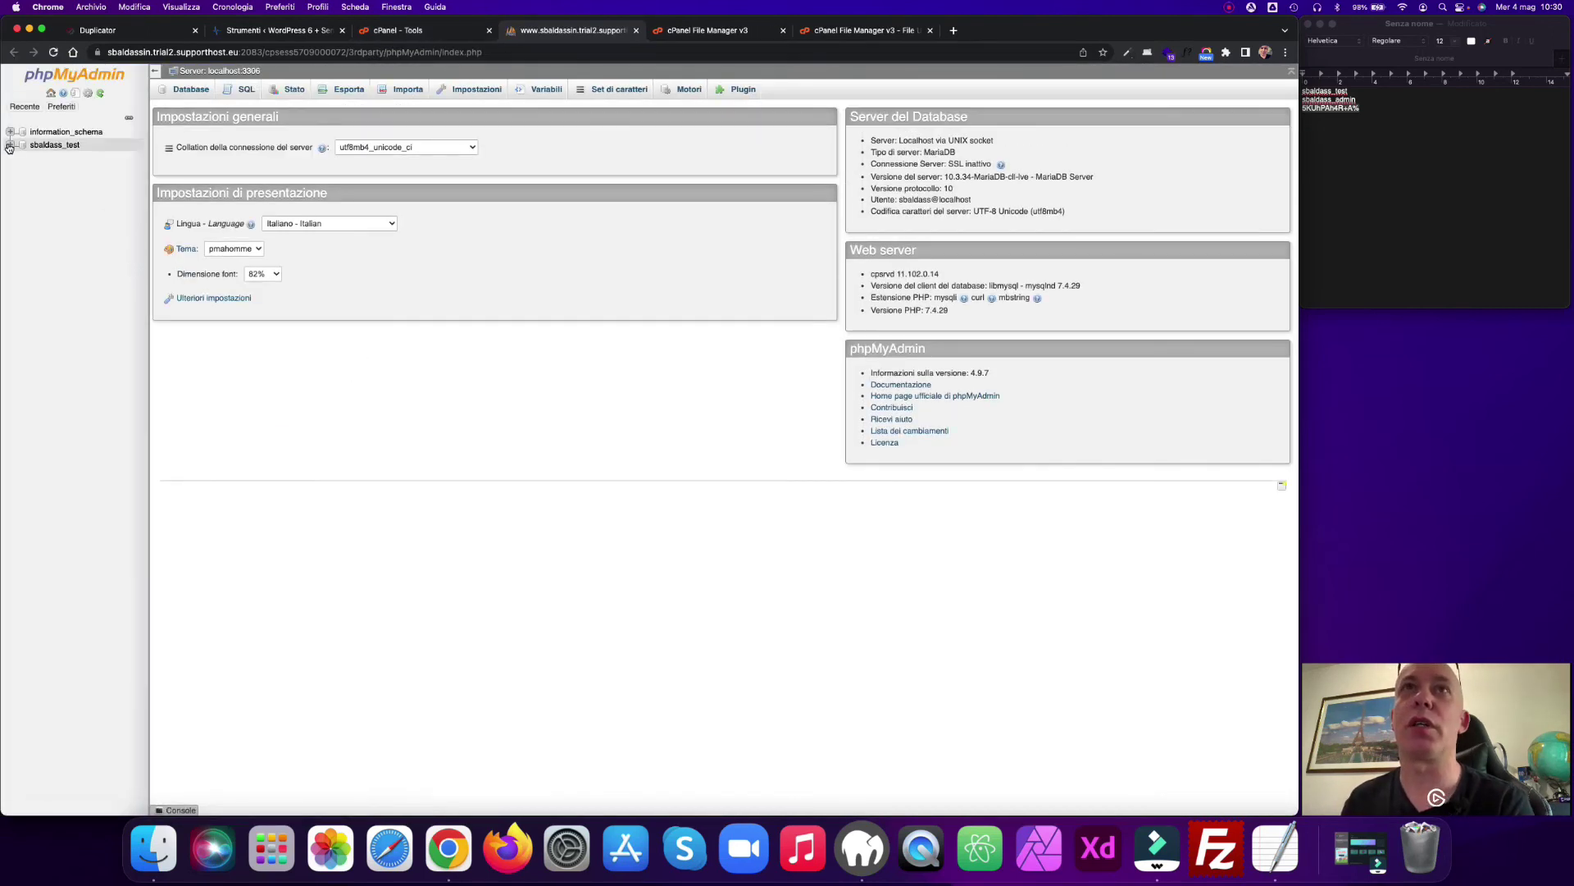
left_click(9, 146)
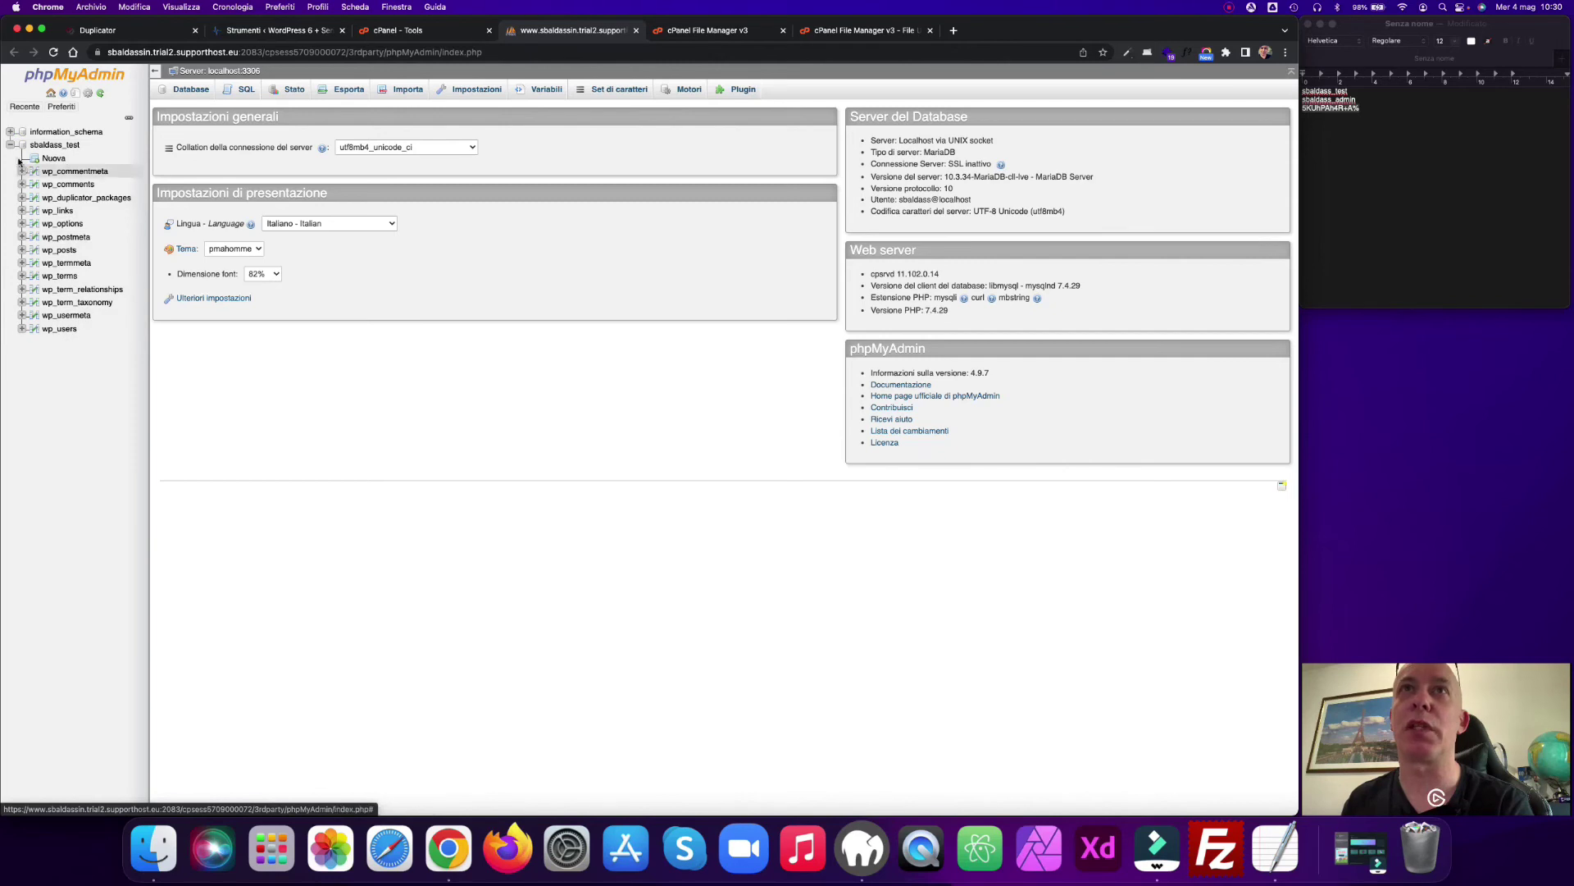
left_click(637, 30)
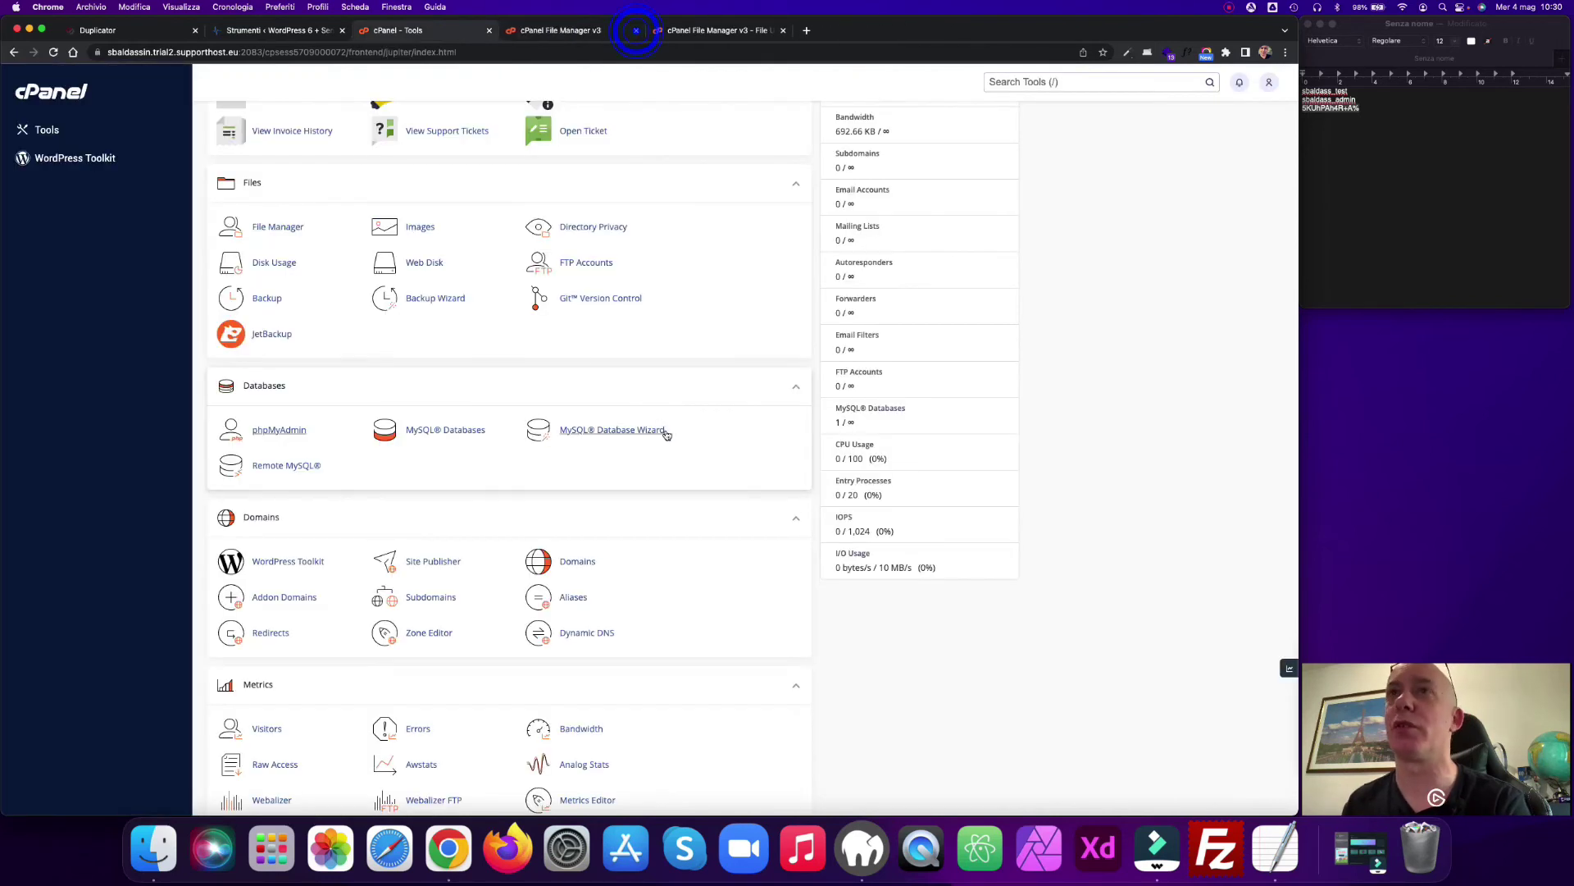
left_click(305, 33)
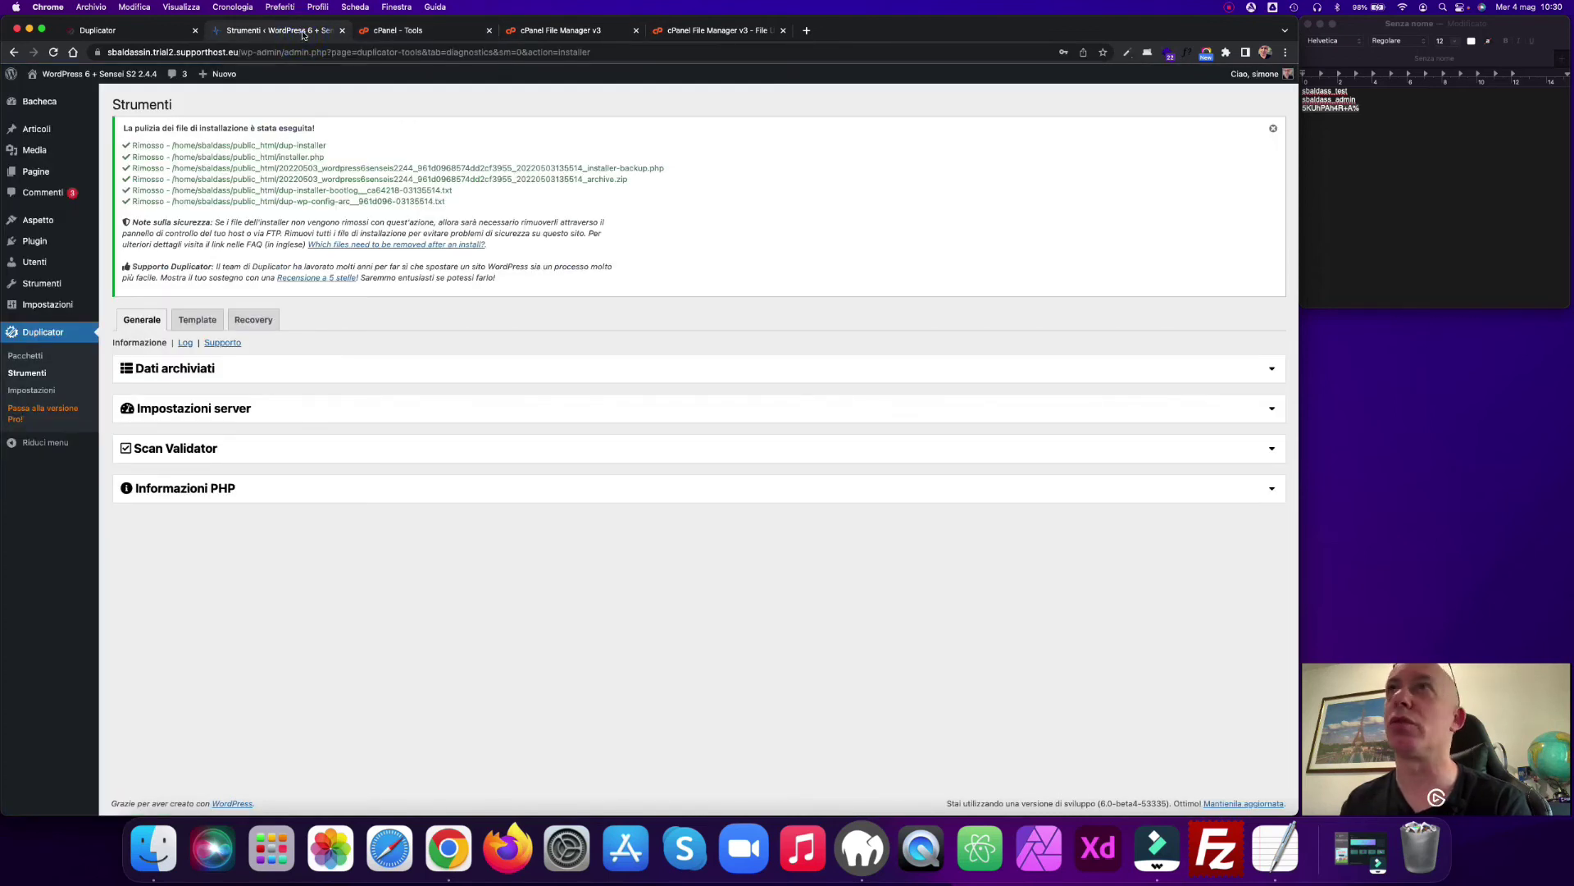
Step: Permanently delete default.html from the refreshed public_html listing, skipping the trash
left_click(721, 32)
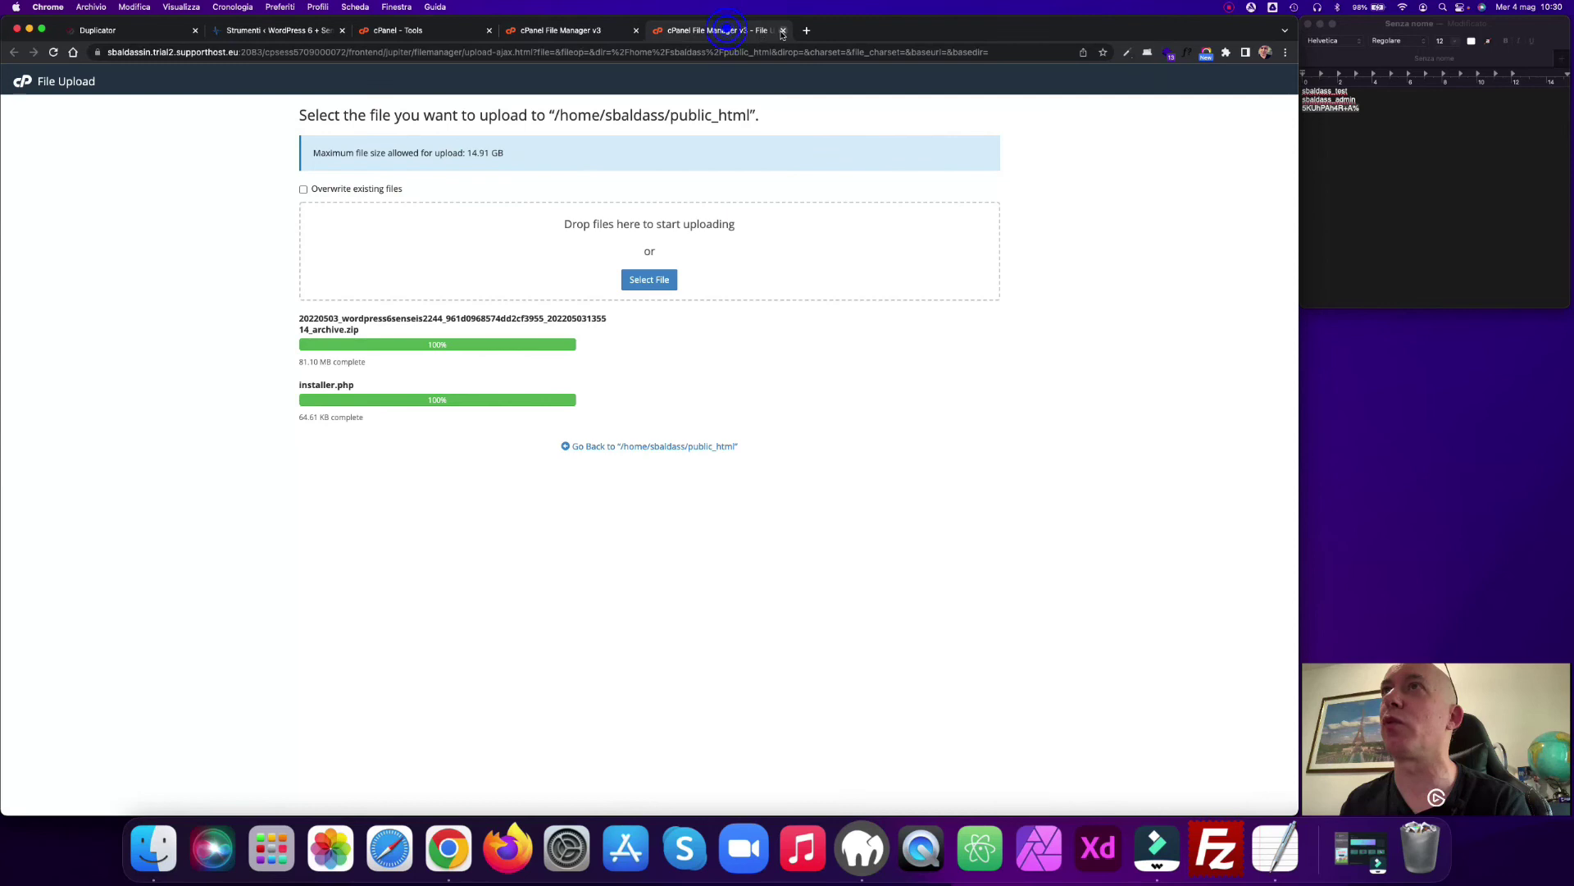
left_click(587, 33)
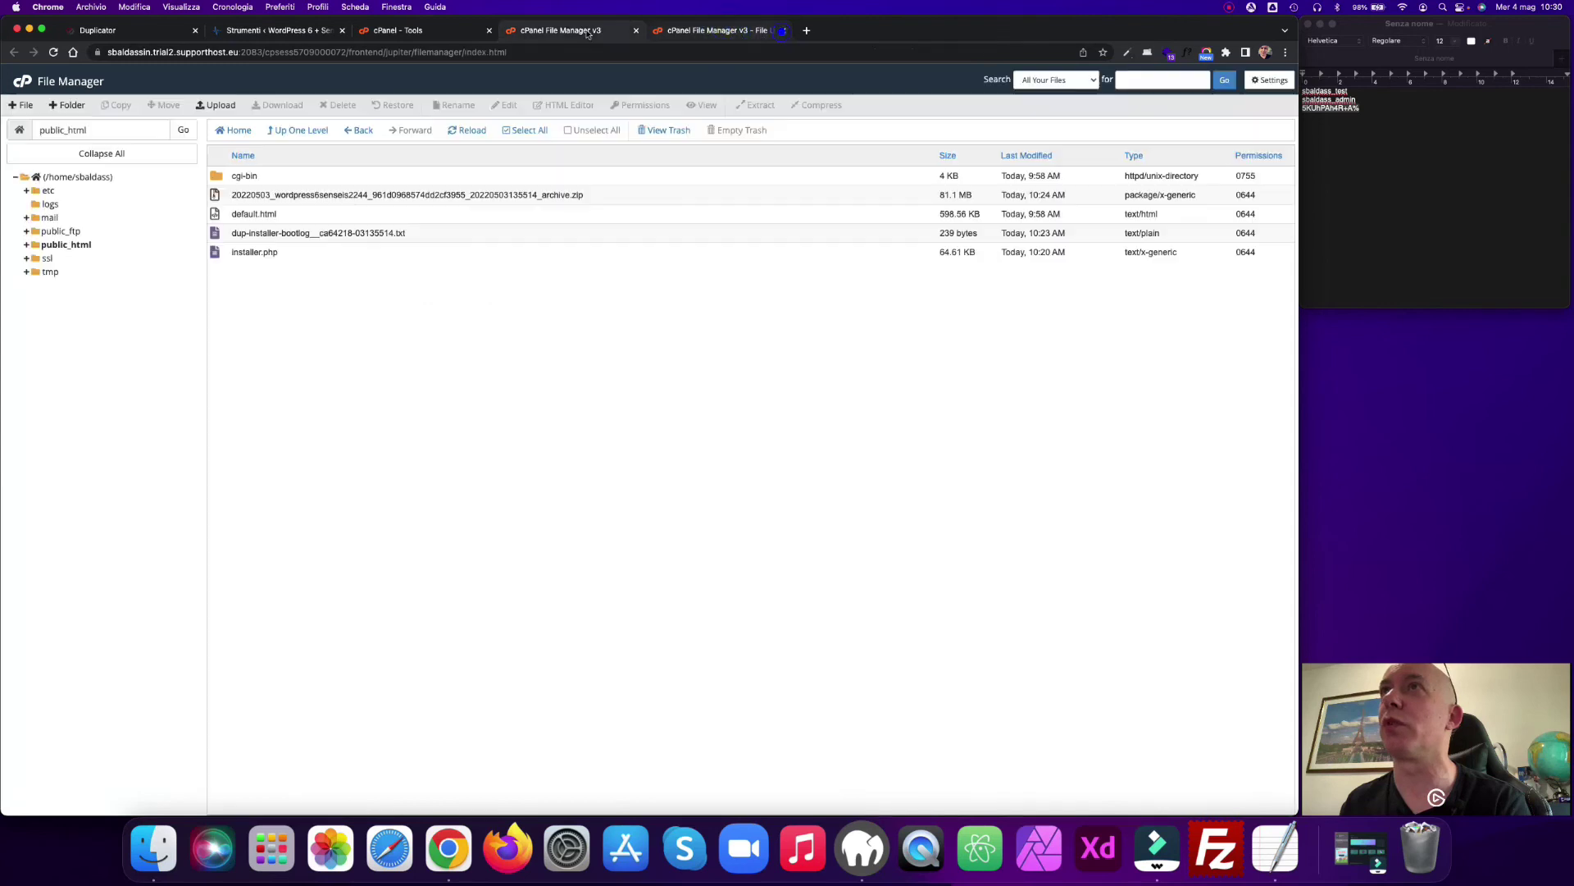
left_click(59, 56)
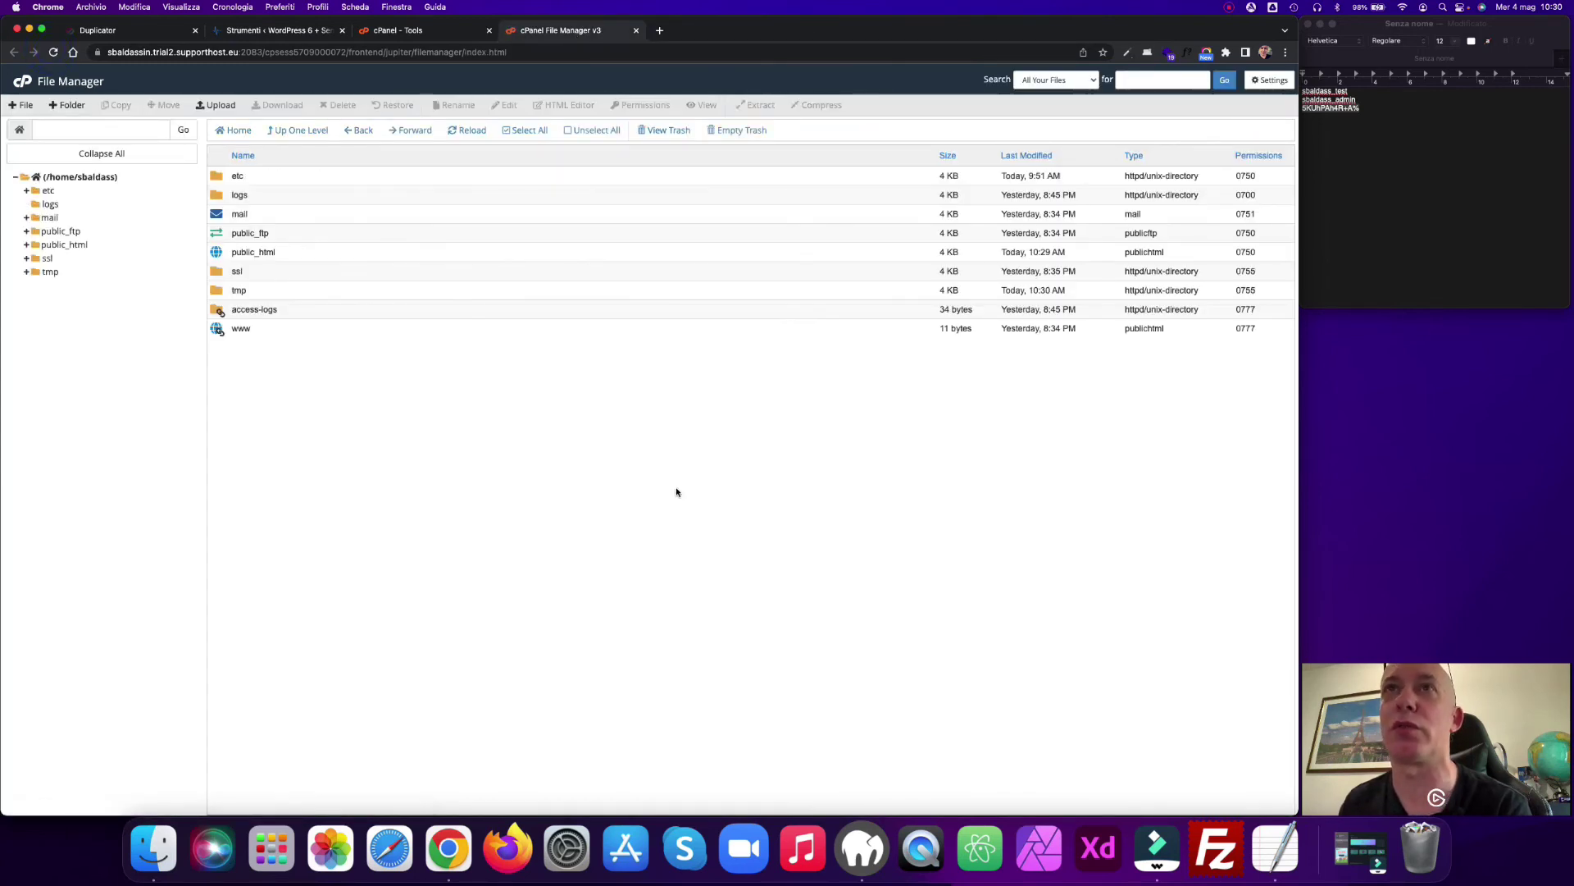
double_click(216, 251)
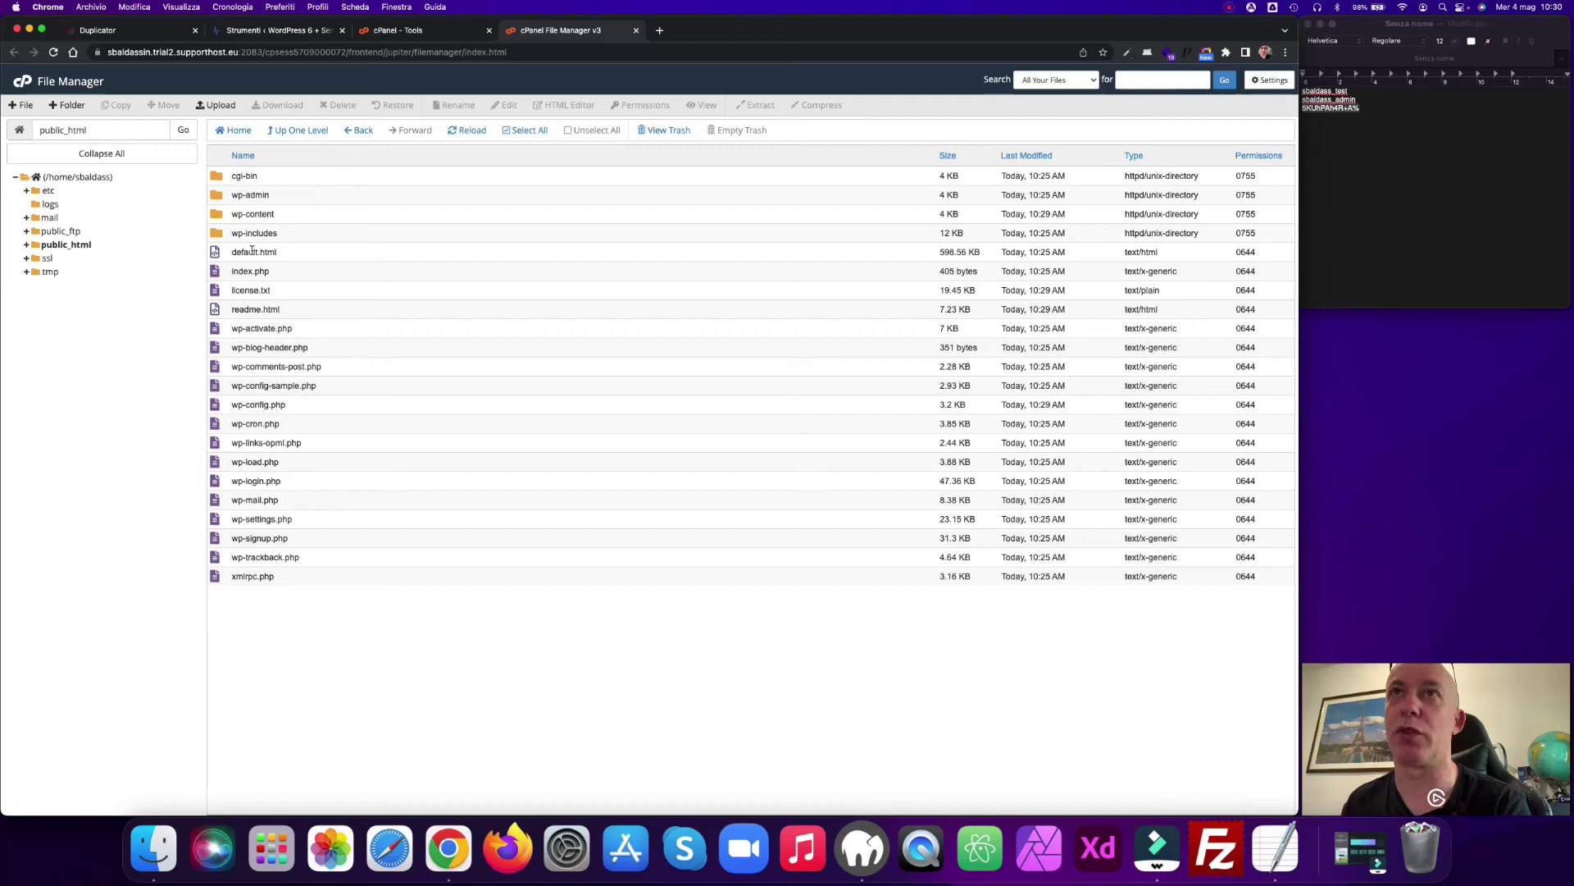
left_click(214, 254)
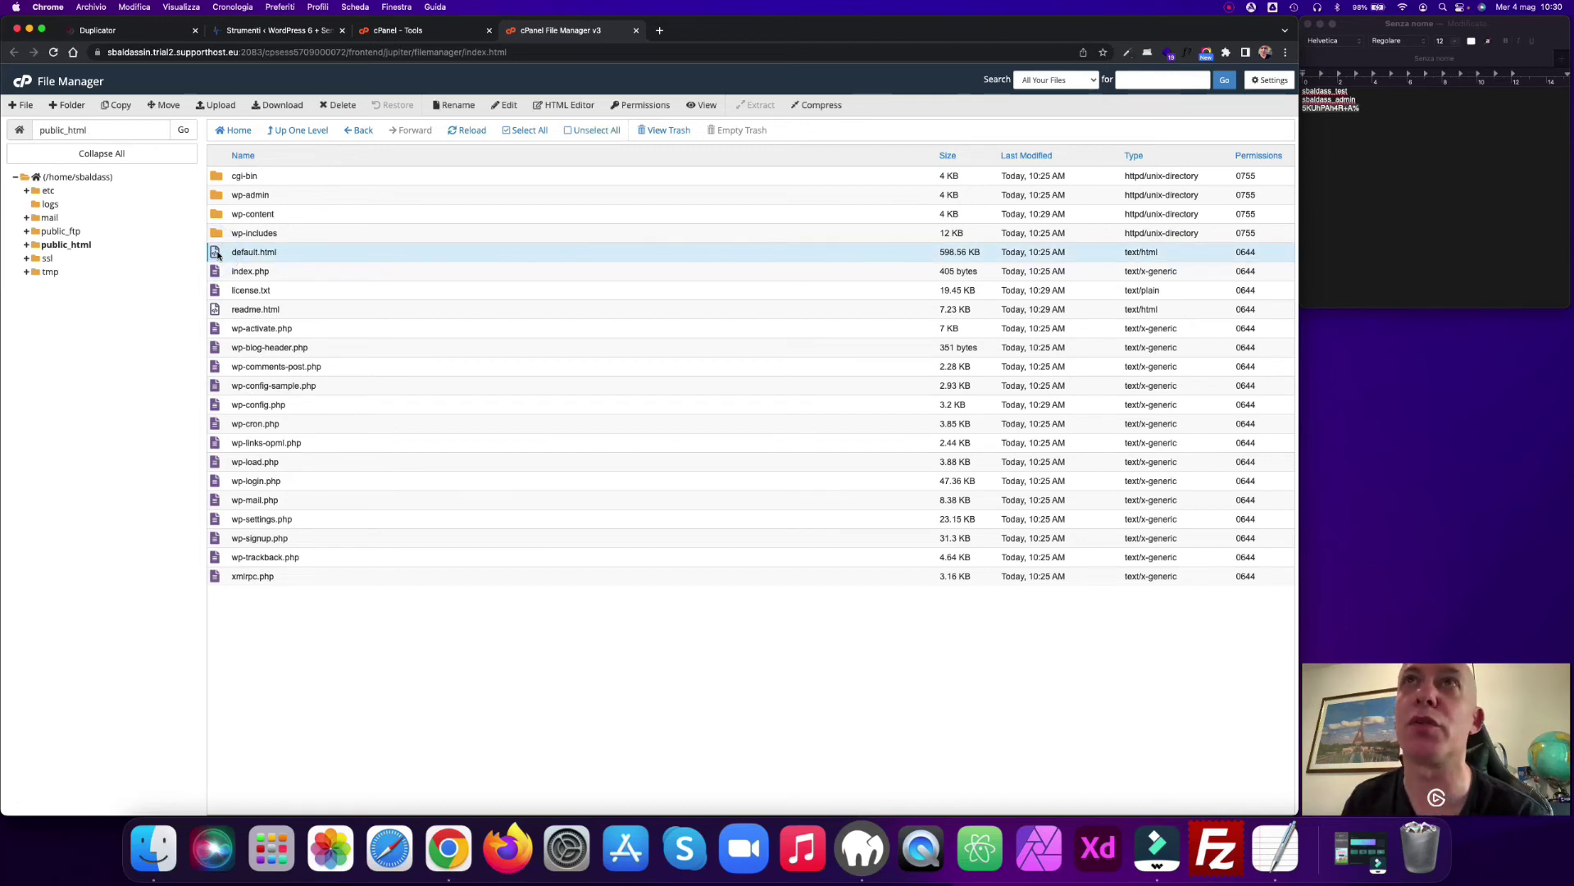
left_click(335, 104)
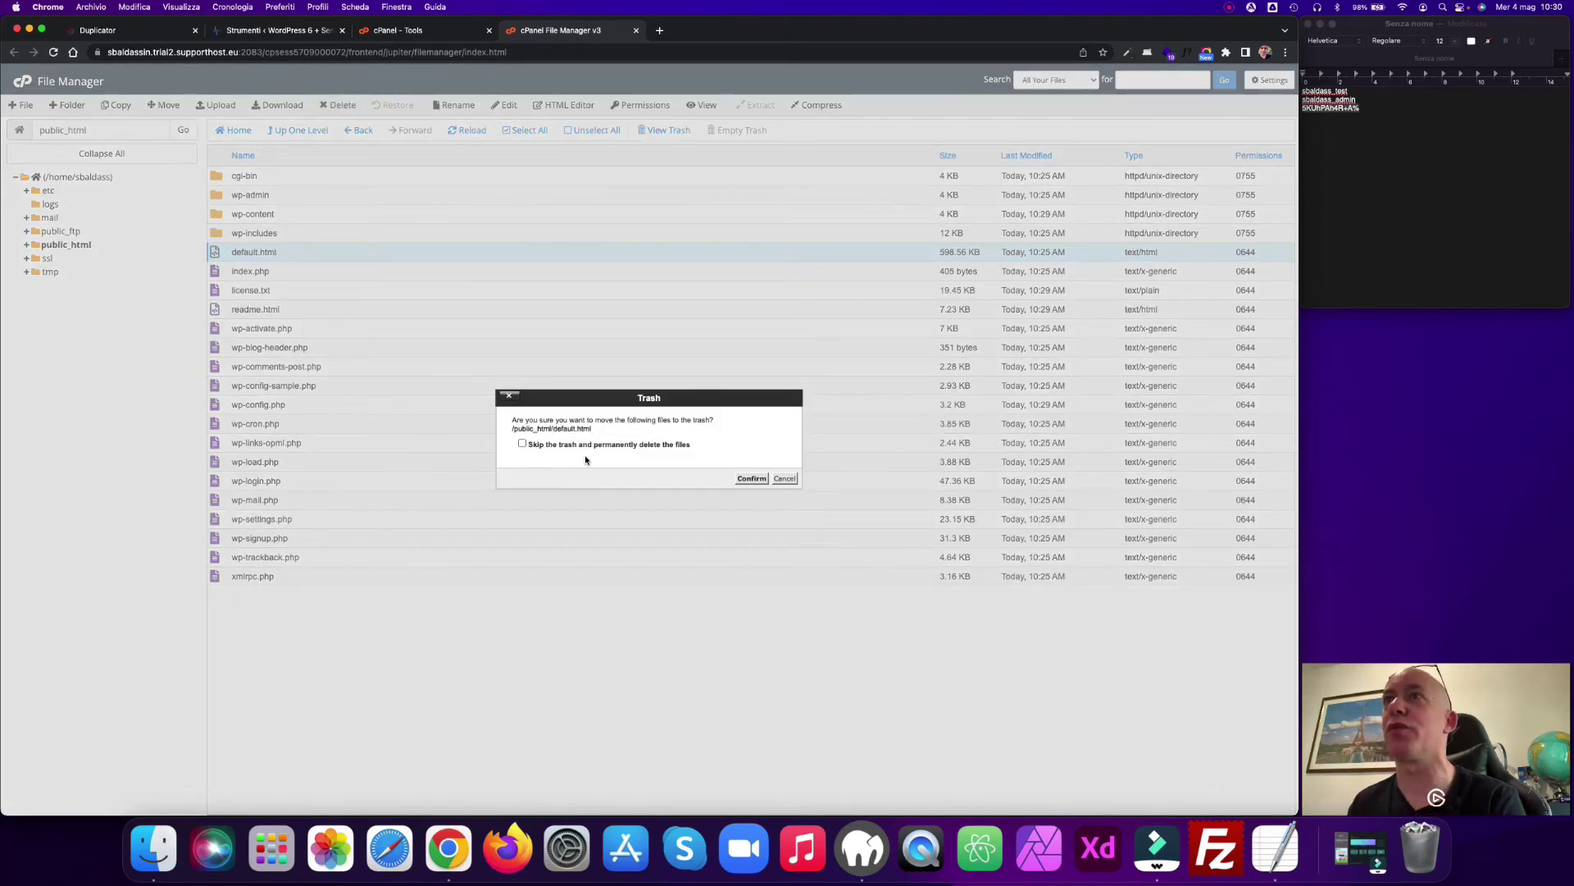
left_click(523, 444)
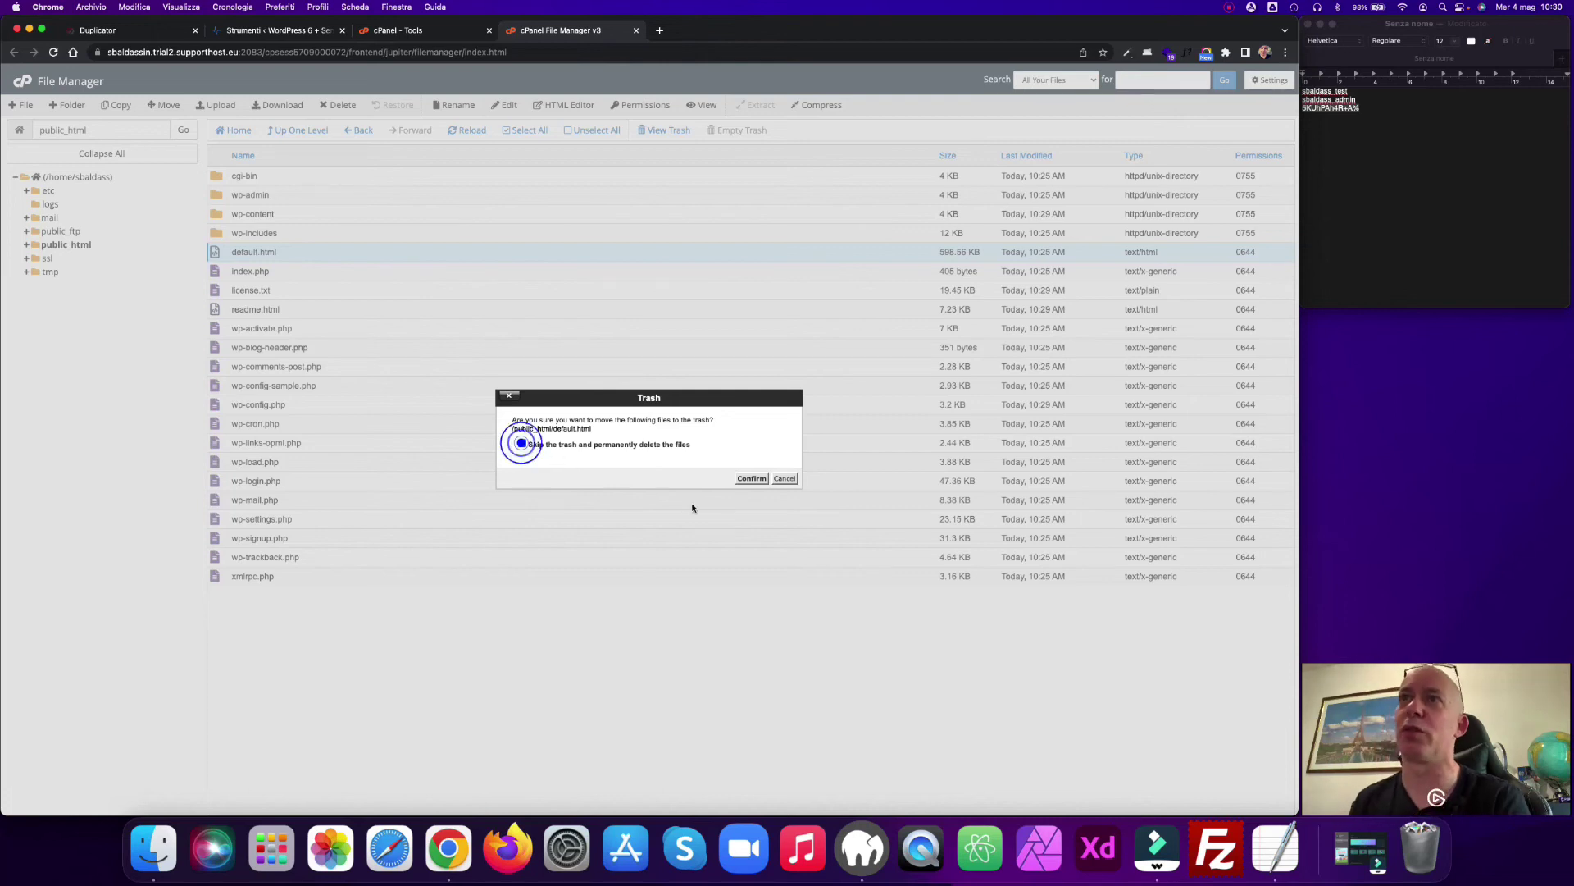
left_click(752, 480)
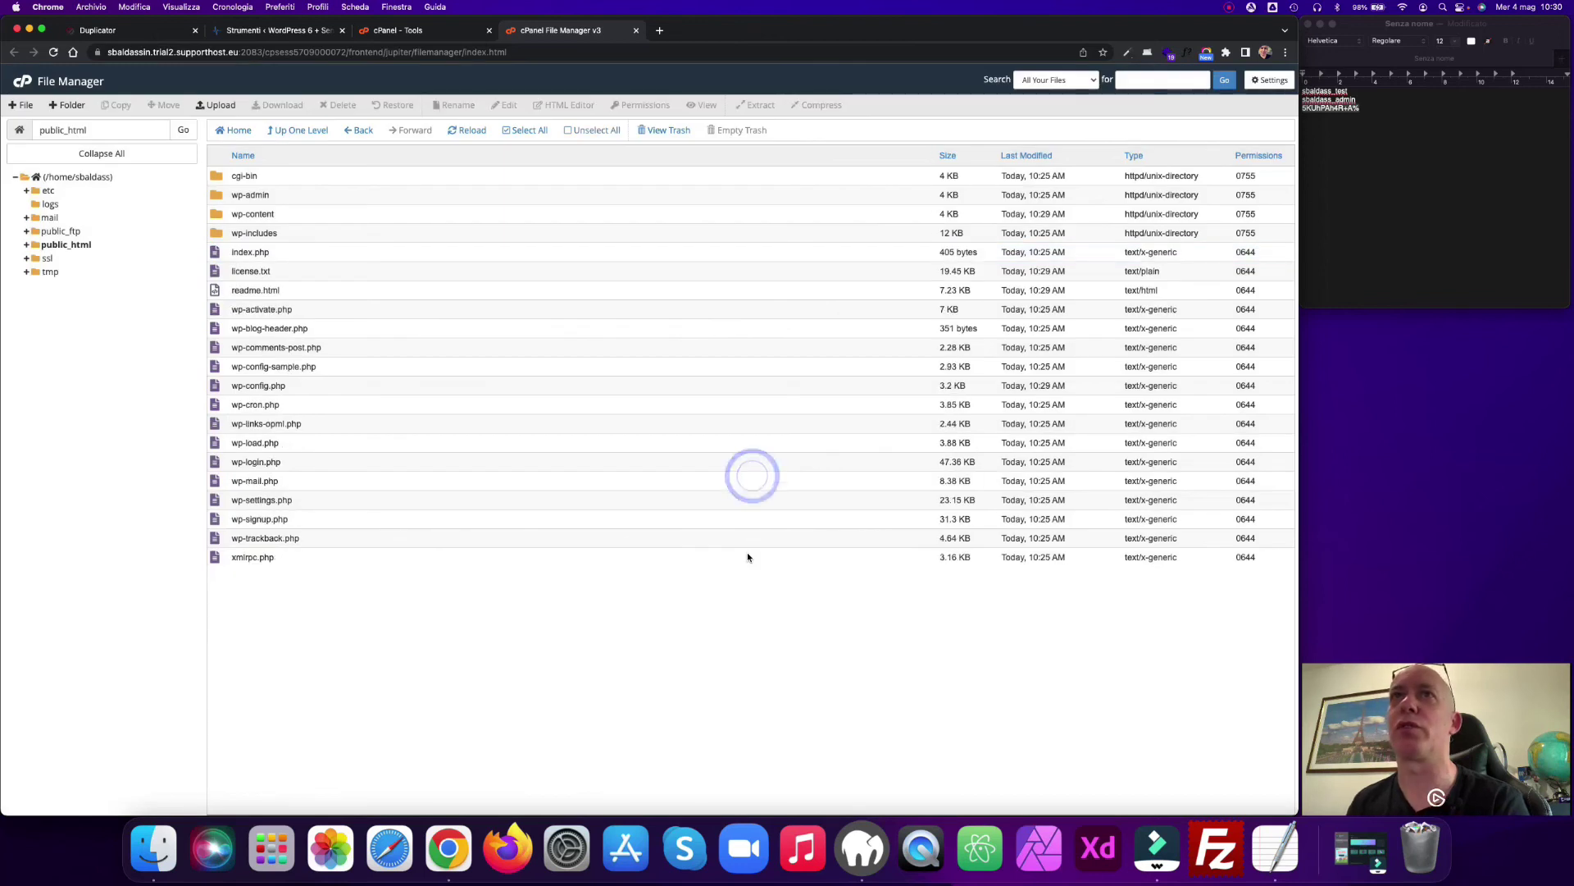
left_click(123, 30)
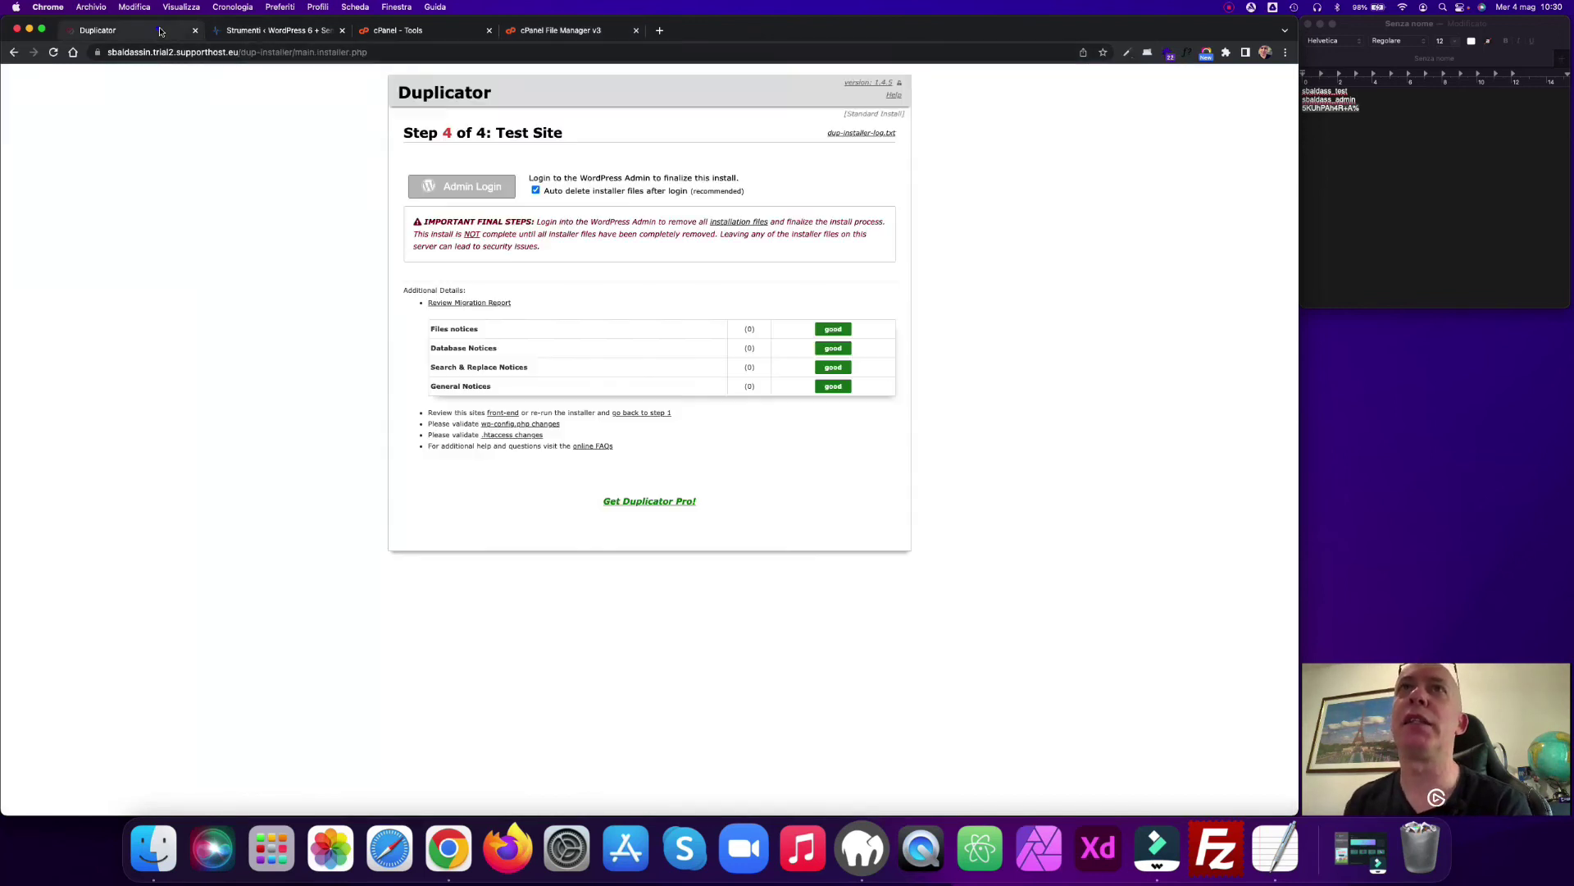
Step: Close the finished Duplicator installer and view the live site's homepage on the new domain
left_click(200, 33)
left_click(142, 31)
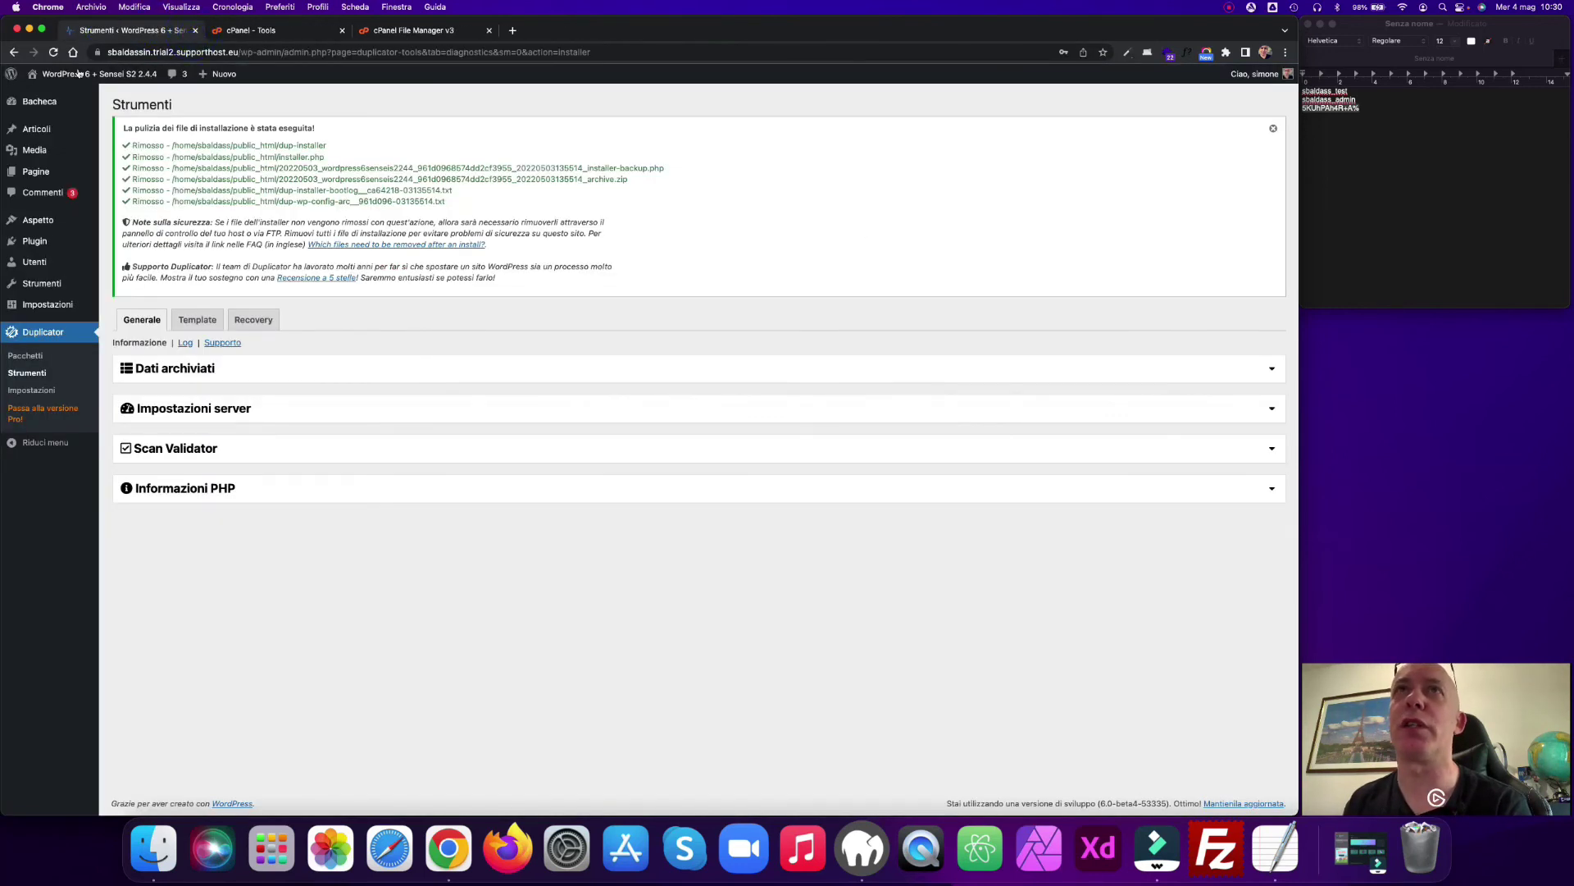
left_click(54, 93, "super")
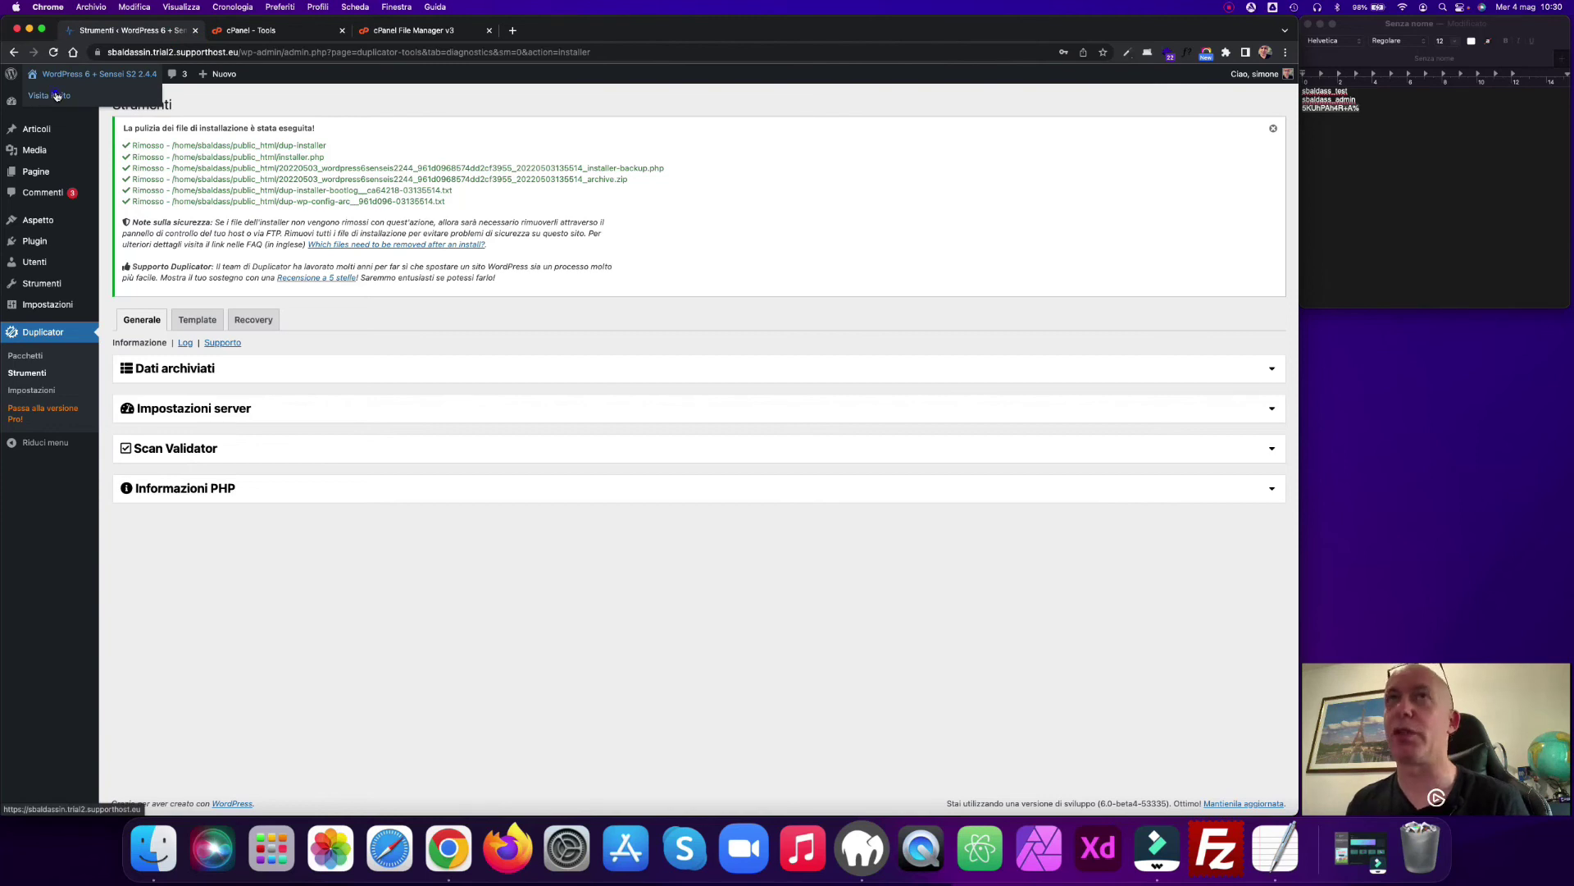
left_click(282, 31)
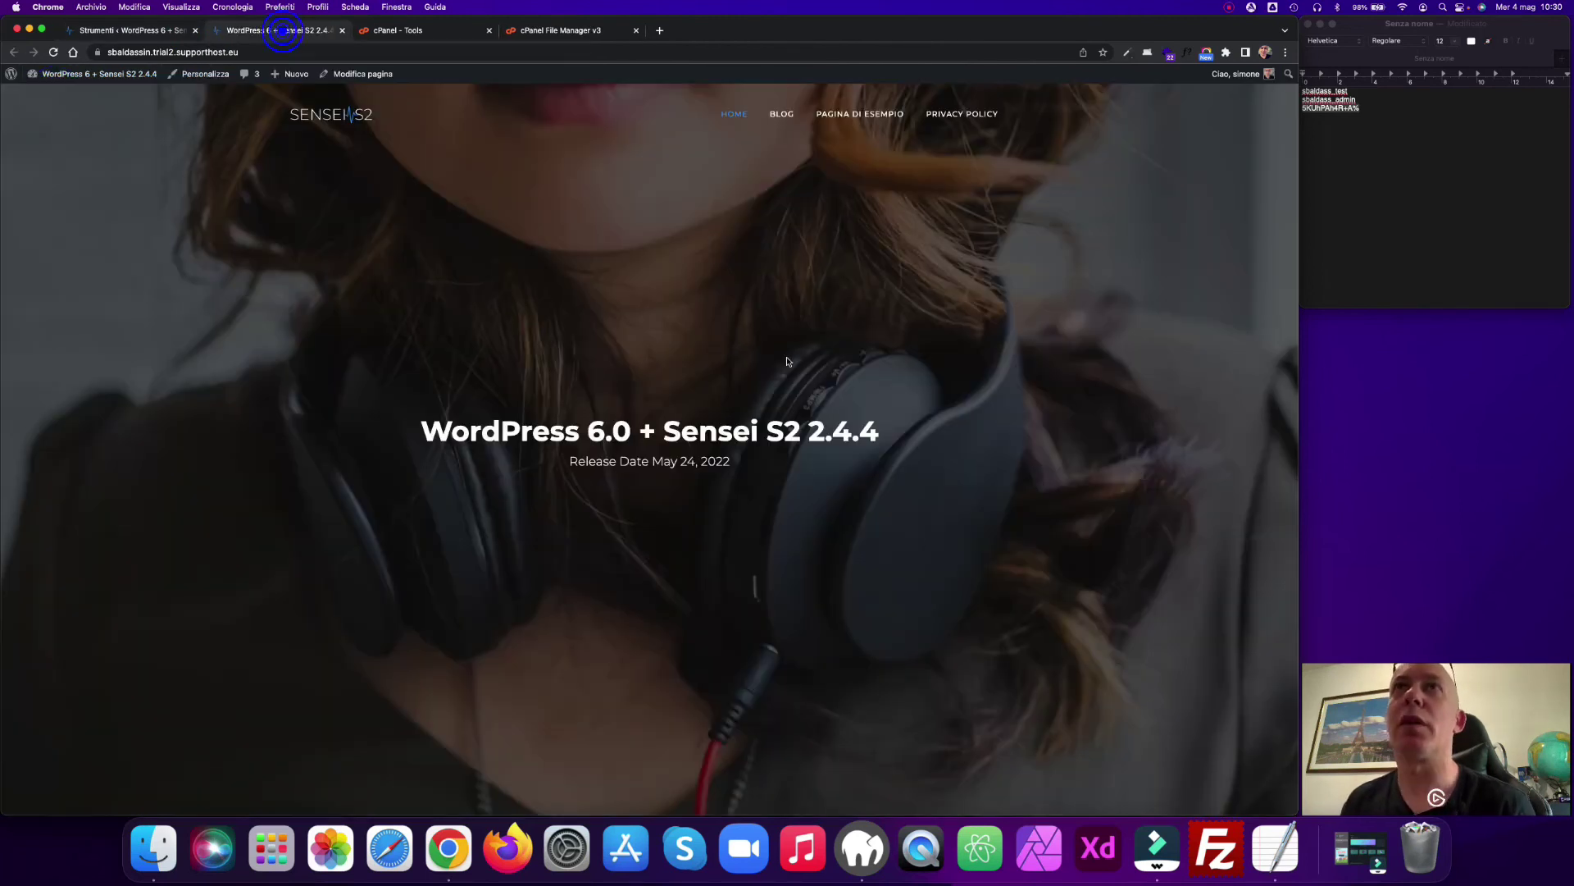
scroll(787, 361, "down", 20)
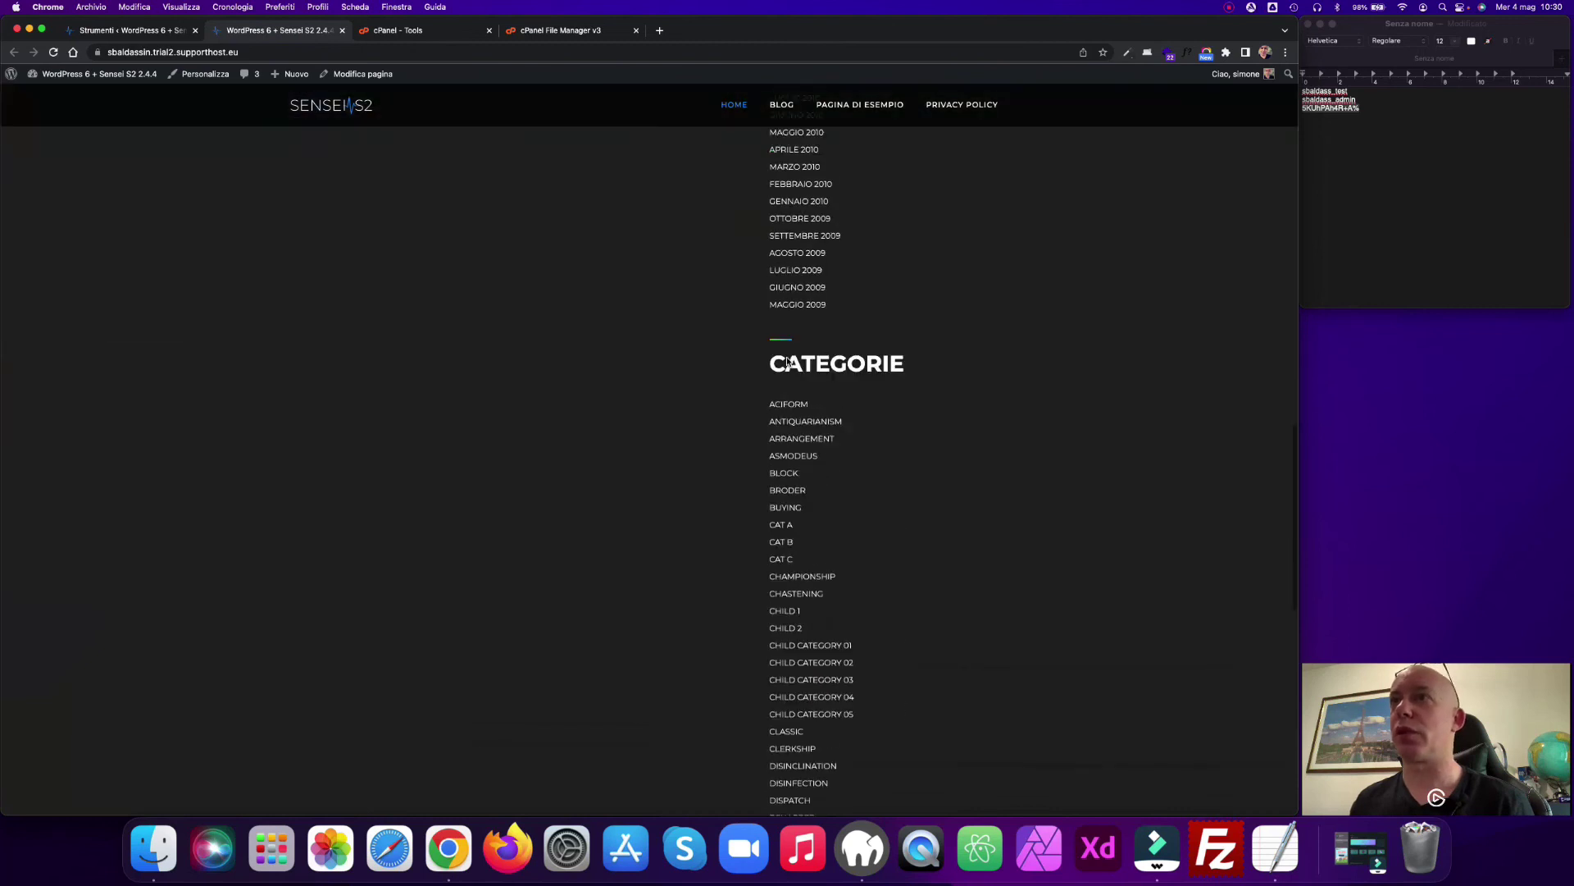
scroll(784, 361, "up", 20)
Step: Browse the Blog, Pagina di esempio and Block: Button pages to confirm they load
left_click(780, 115)
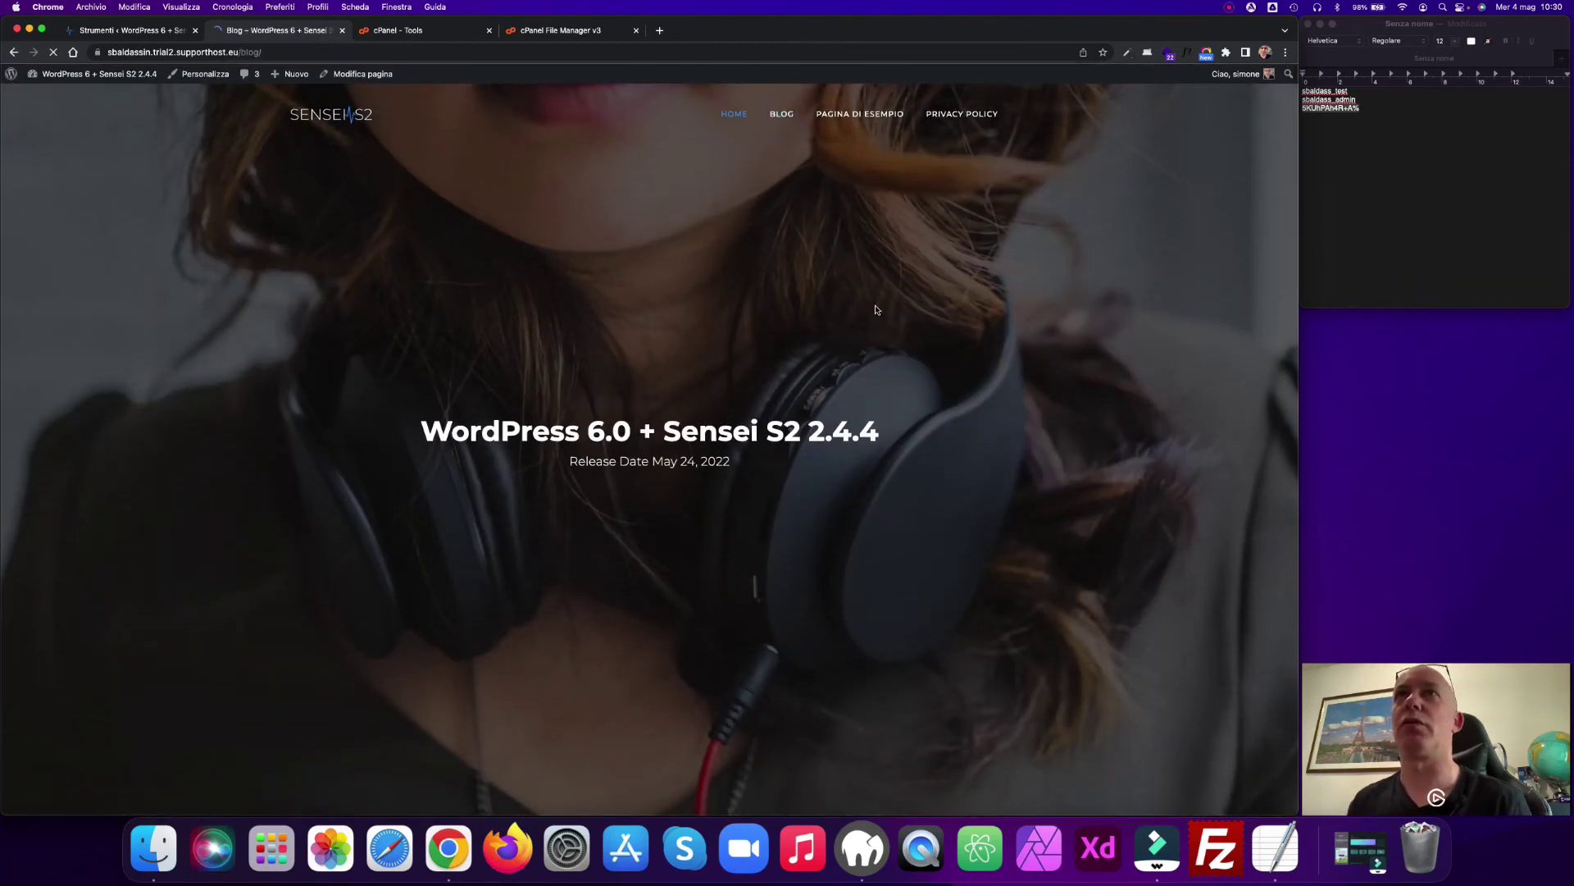
scroll(941, 408, "down", 10)
scroll(943, 407, "up", 10)
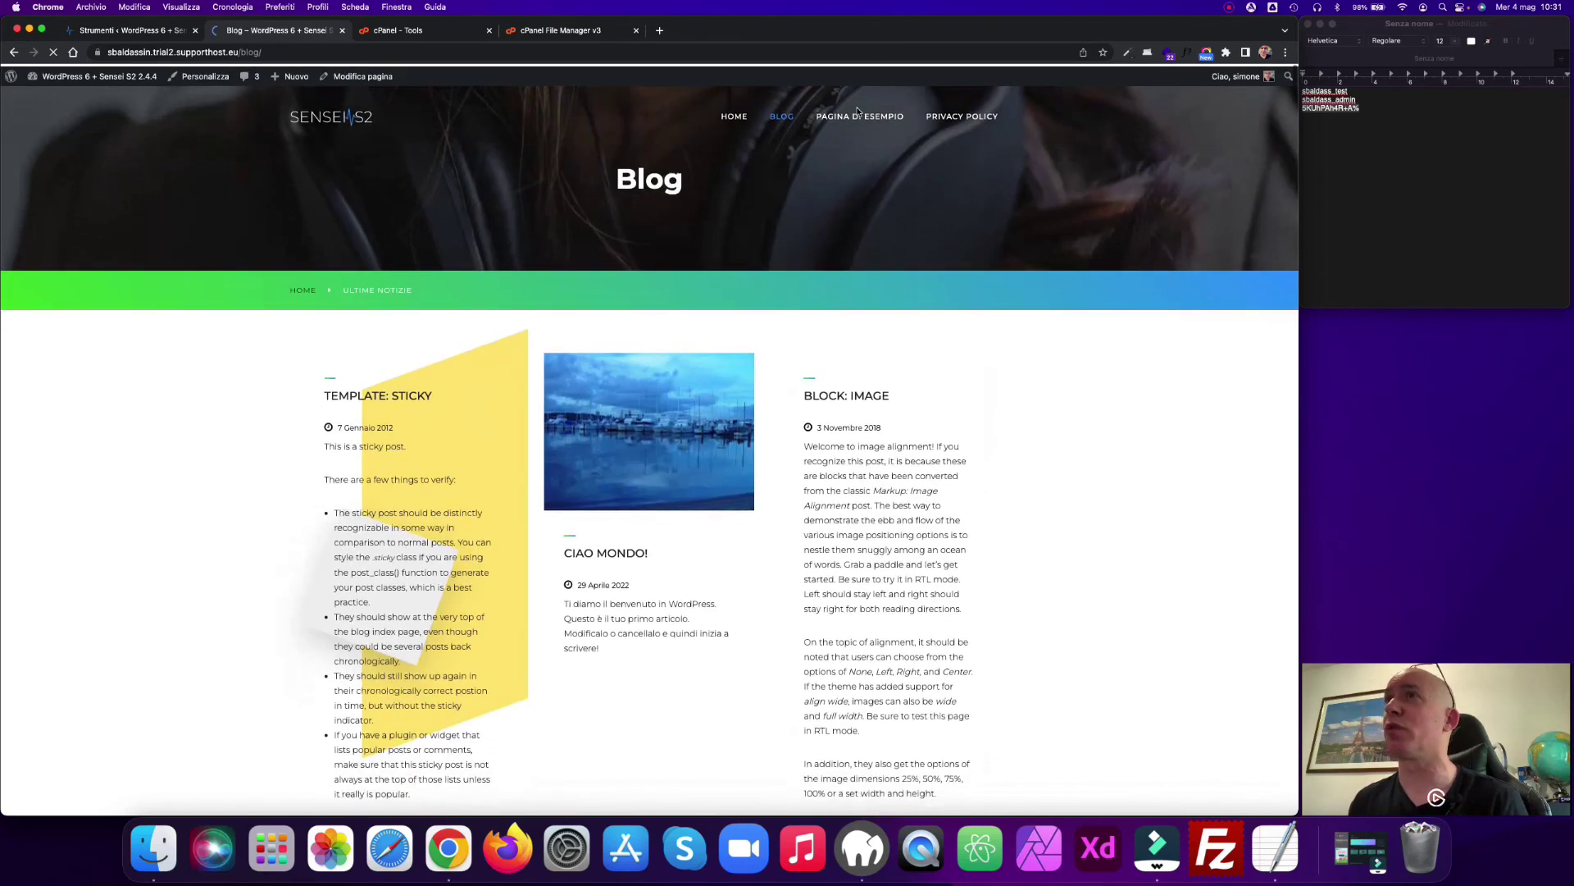
left_click(859, 115)
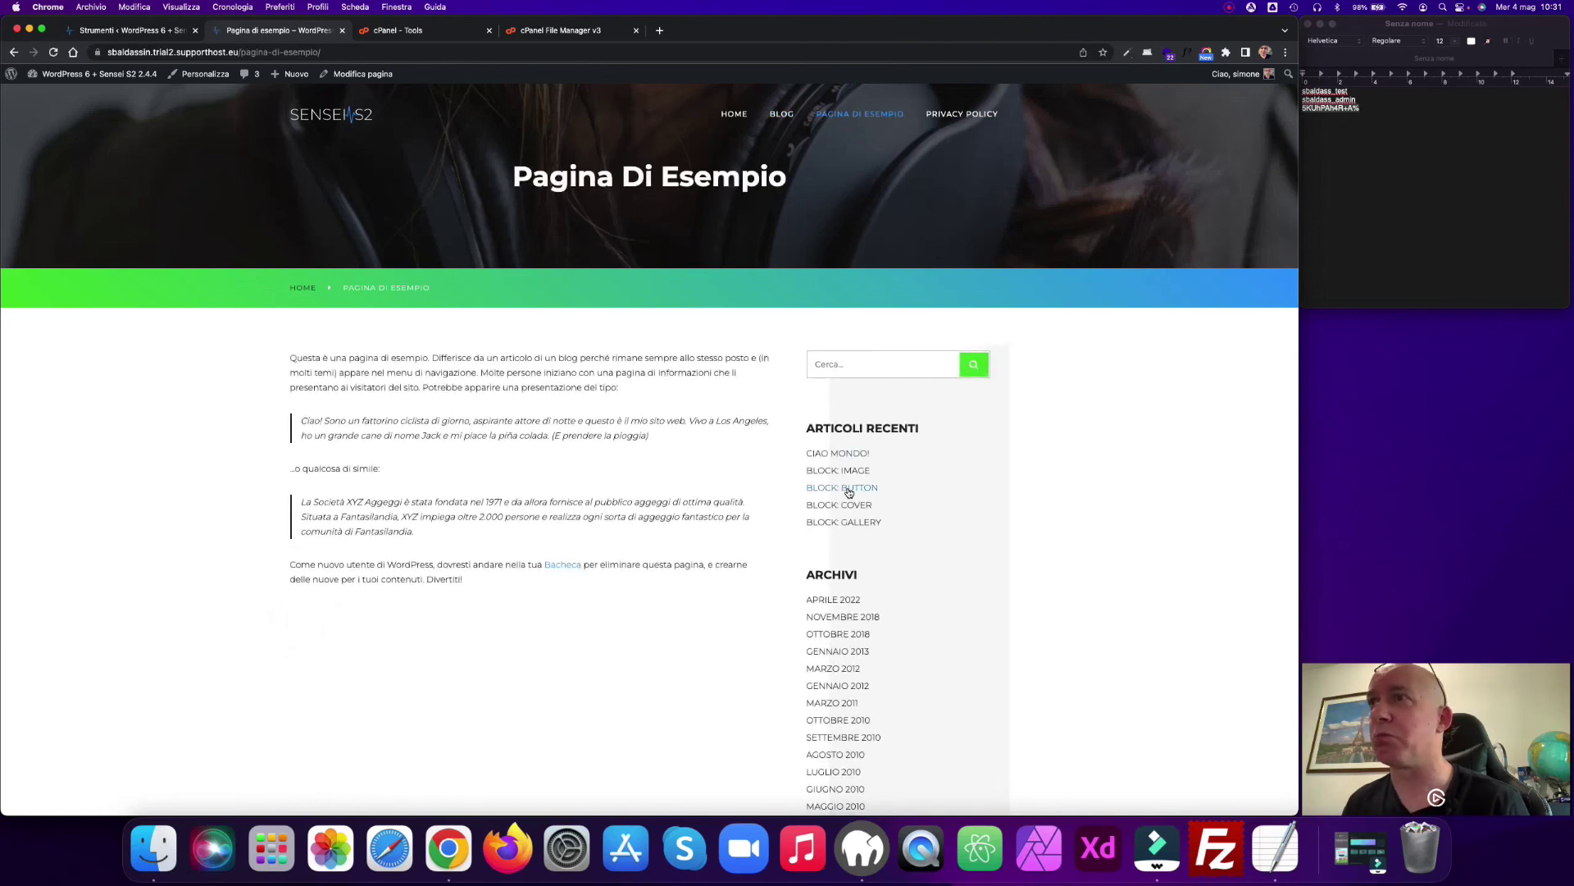
left_click(848, 488)
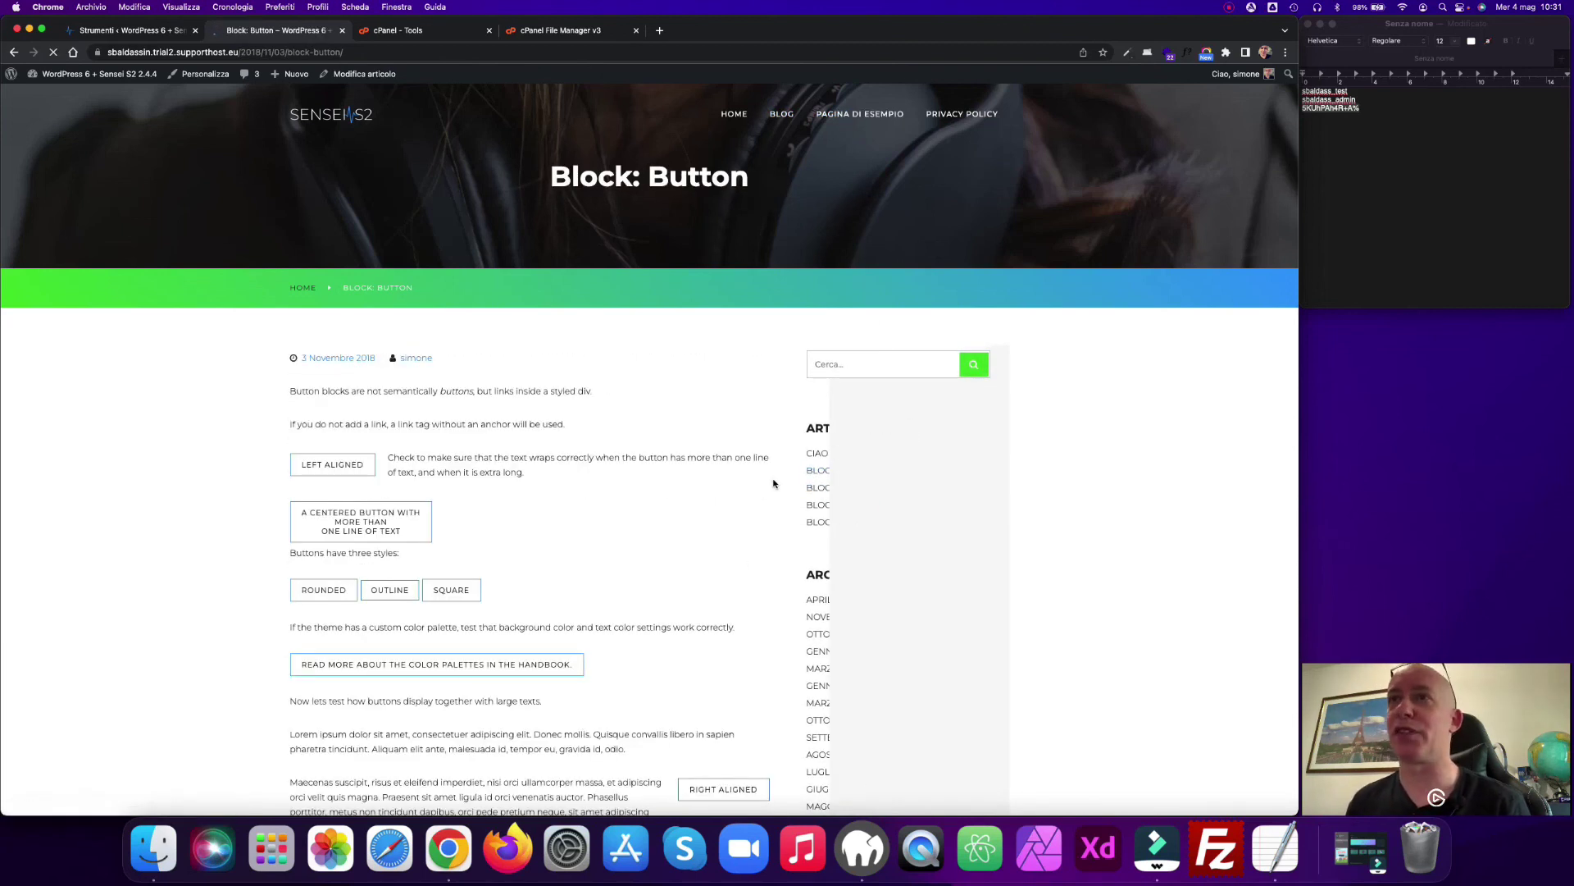
scroll(774, 484, "down", 5)
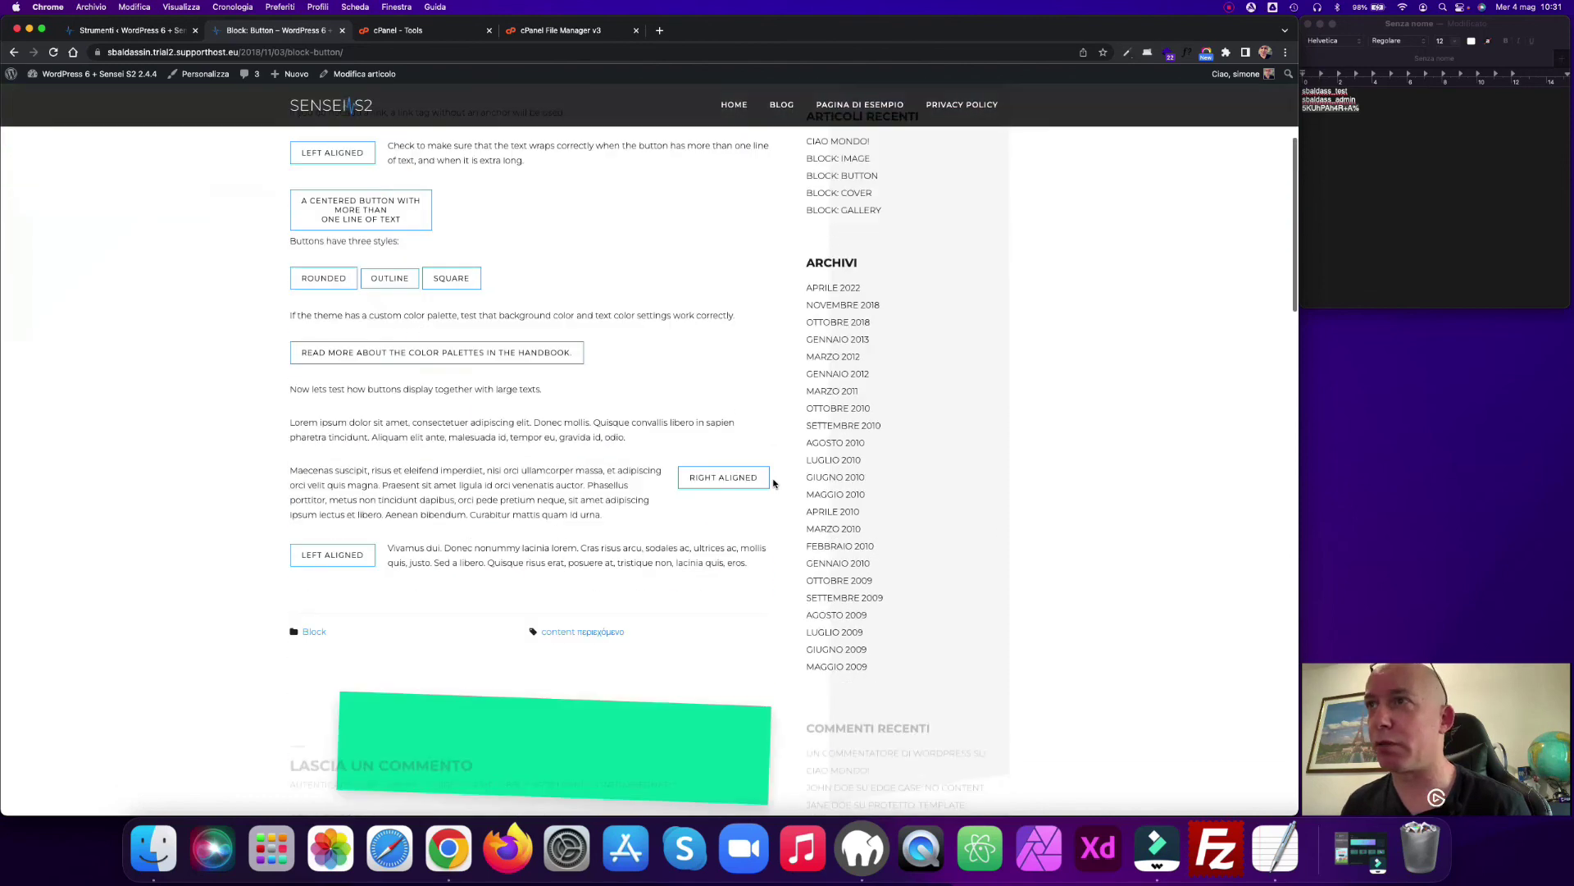
scroll(826, 400, "down", 5)
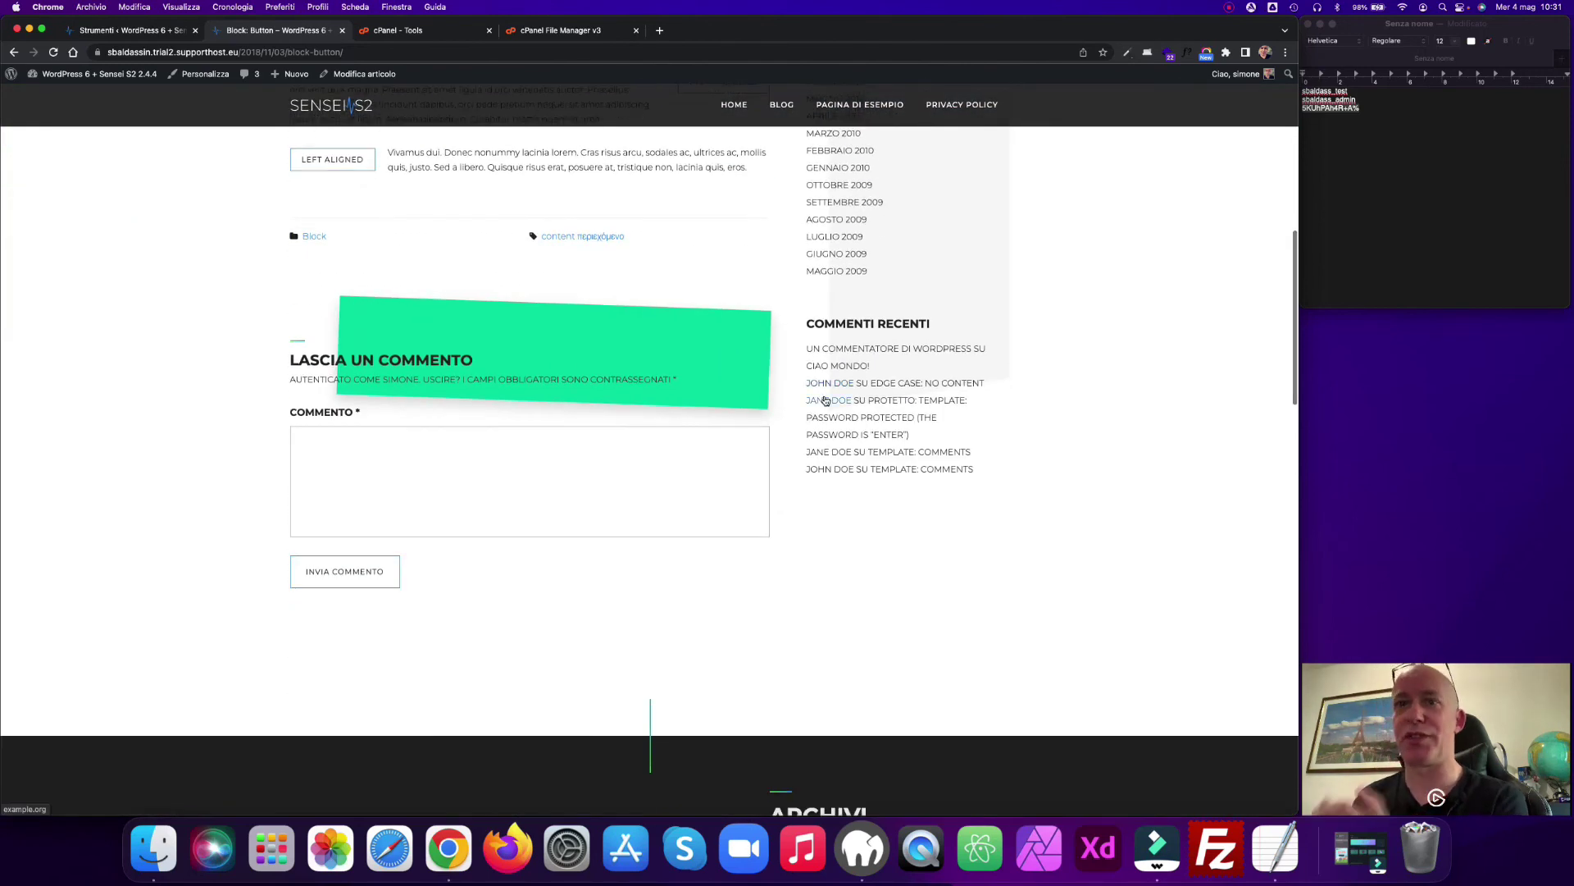
scroll(826, 400, "down", 6)
scroll(826, 401, "up", 10)
scroll(825, 401, "up", 5)
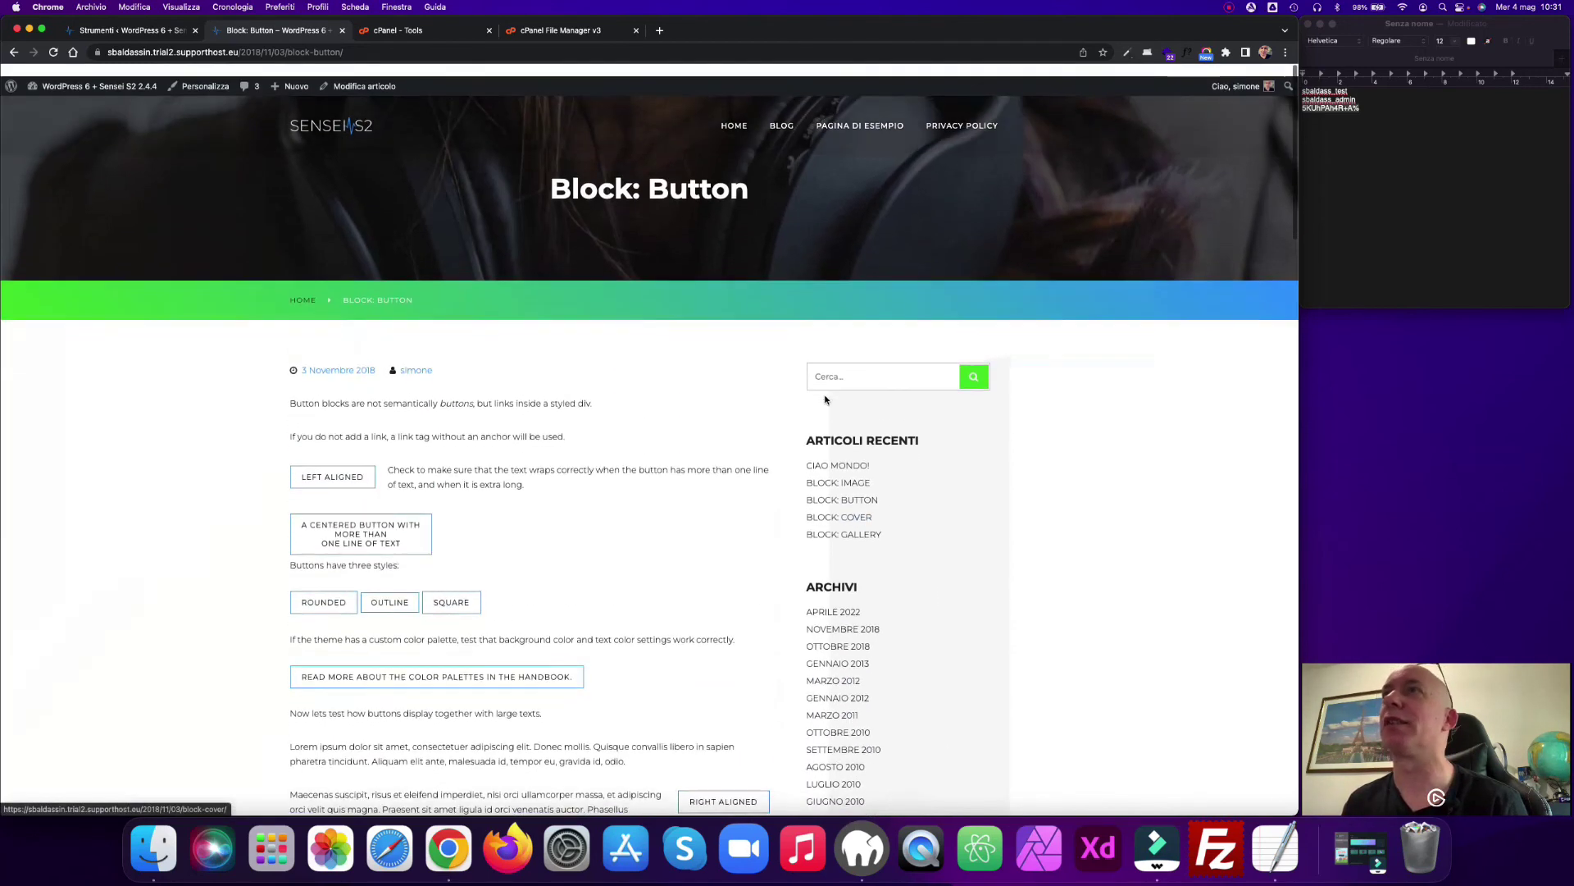
Step: Return to the Duplicator cleanup report, then to cPanel's PHP Selector showing version 8.1
mouse_move(120, 82)
left_click(132, 30)
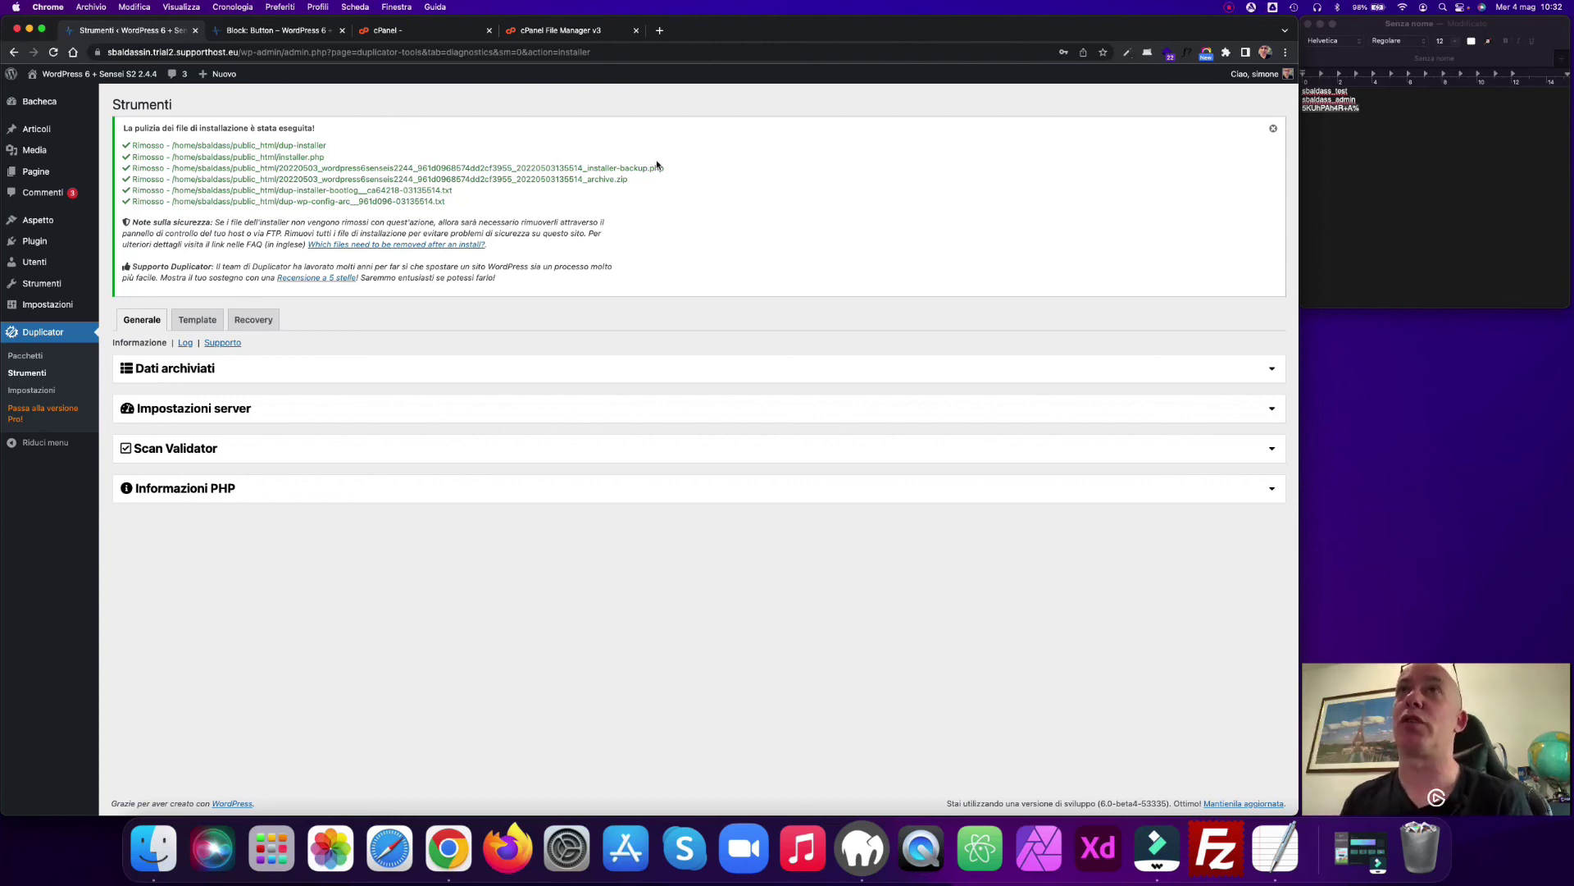
left_click(446, 32)
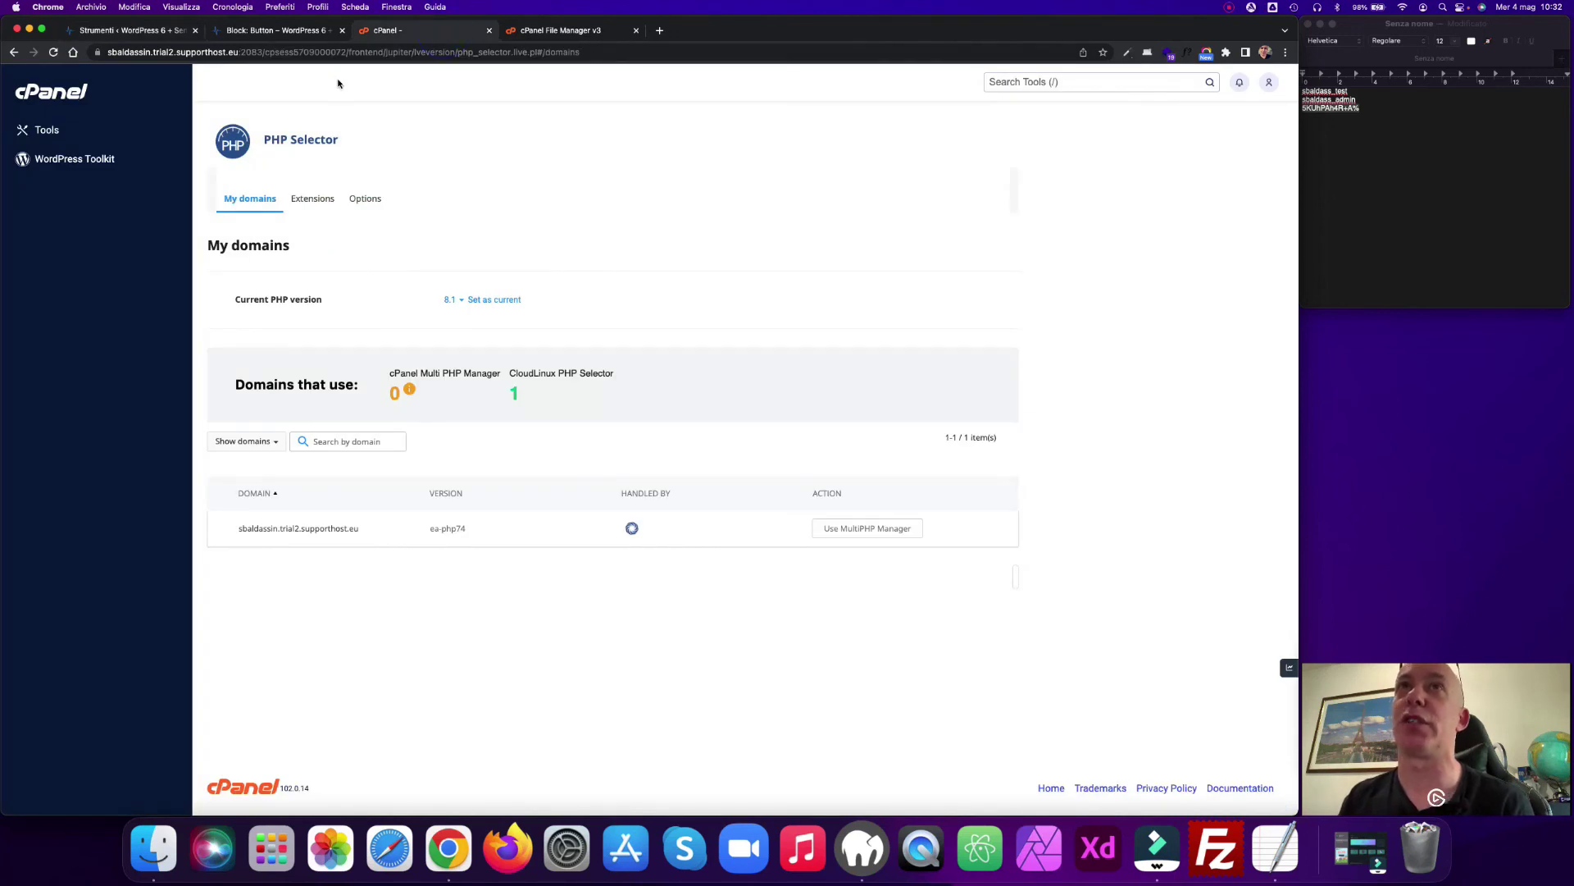